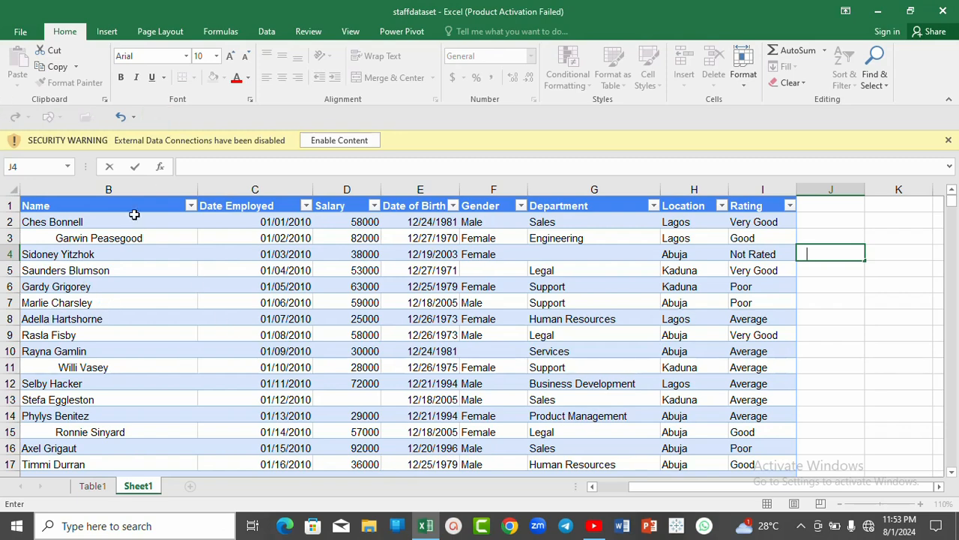
- Compare the raw staff records and column headers on Sheet1 with the cleaned version on the Table1 sheet
click(592, 486)
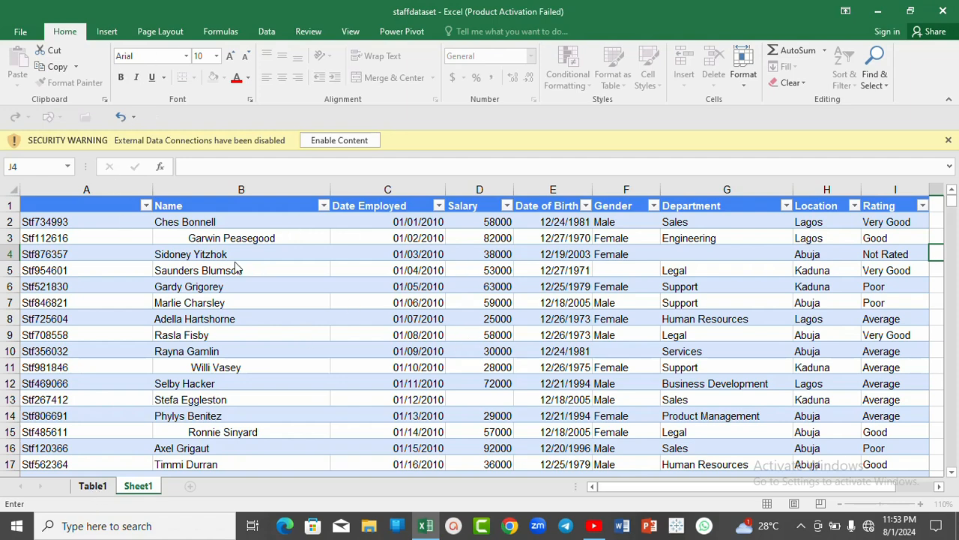
click(93, 486)
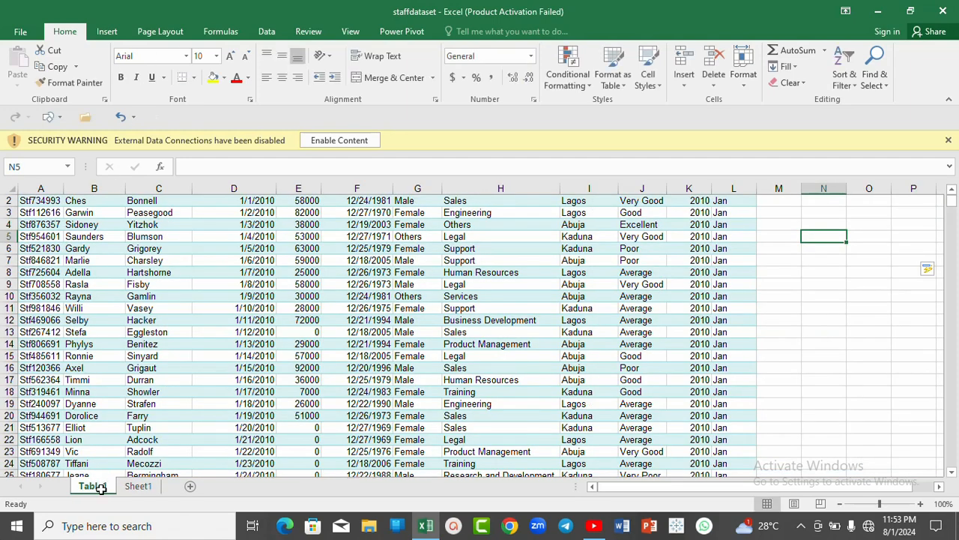
click(139, 485)
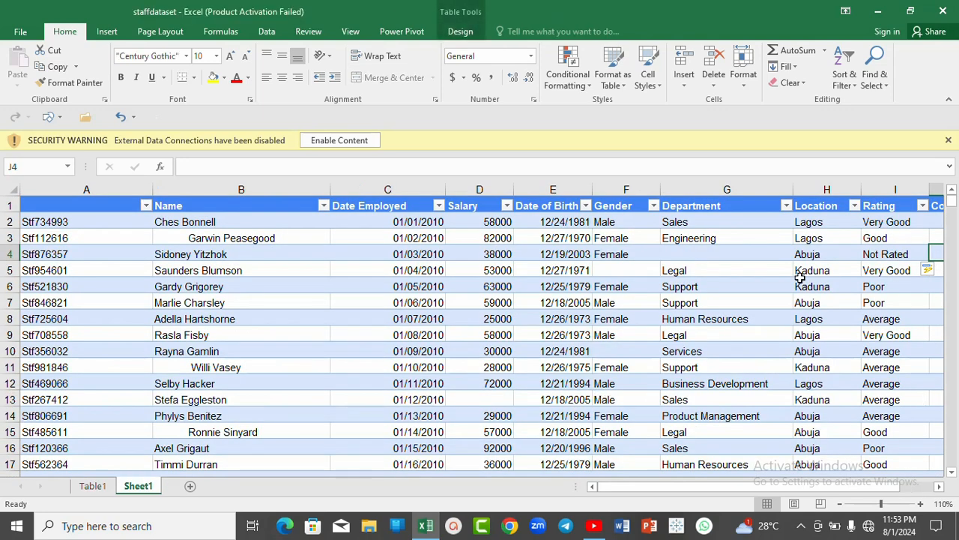
click(90, 486)
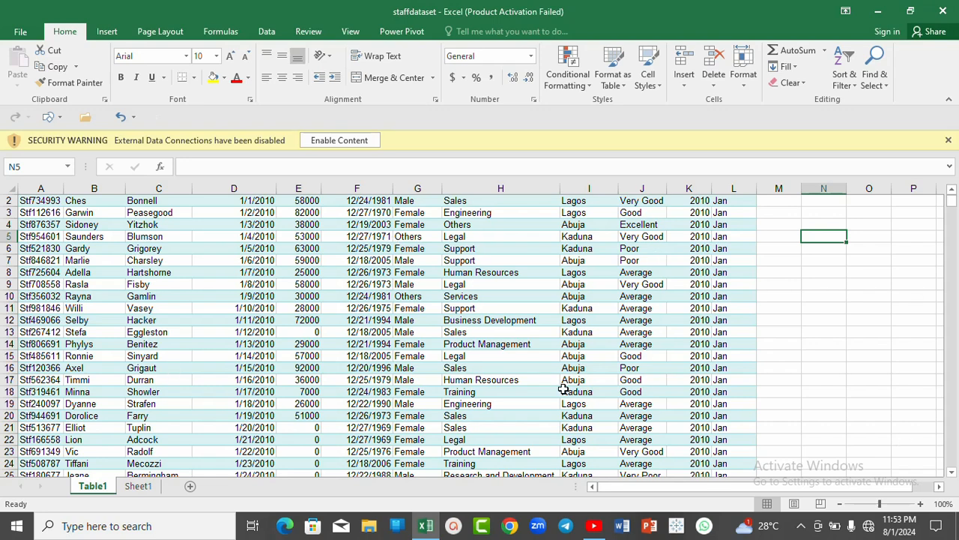
click(141, 487)
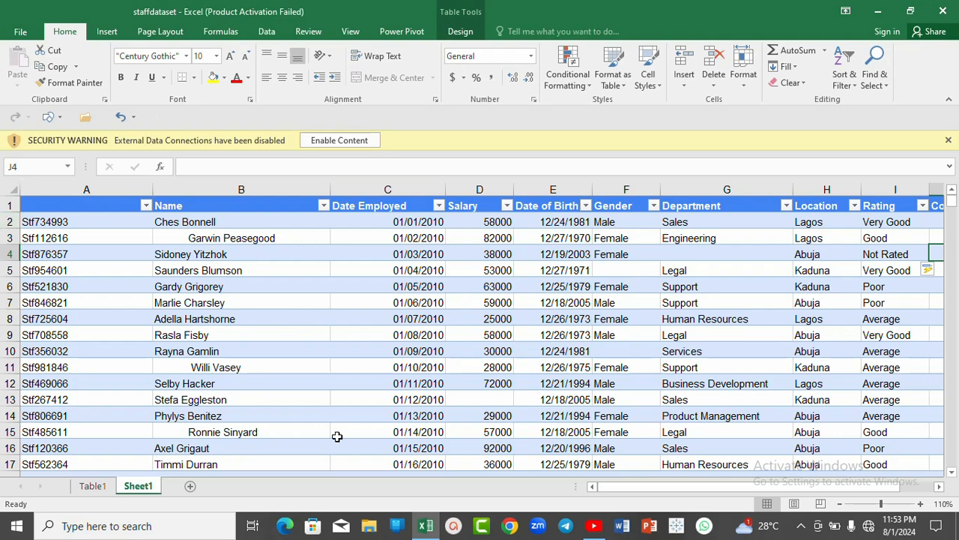
click(92, 485)
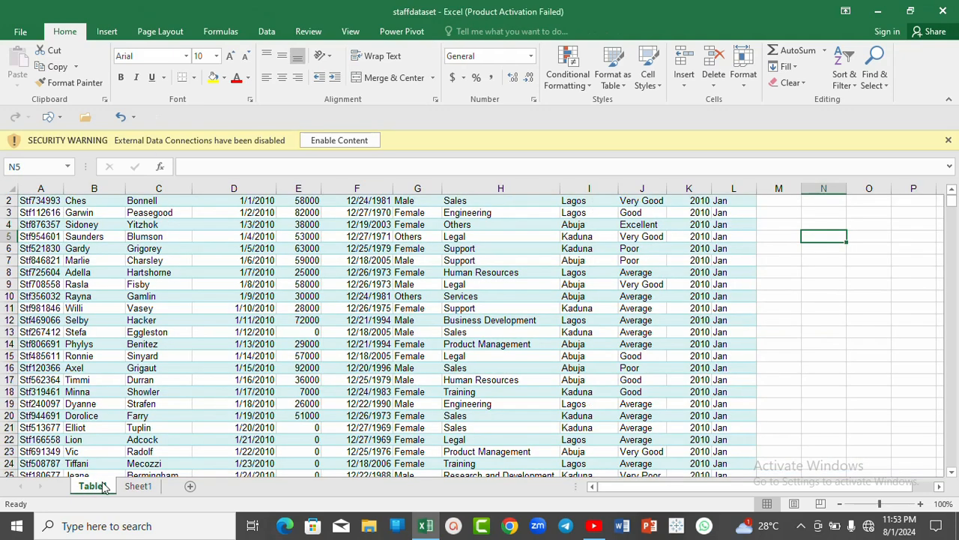
click(135, 486)
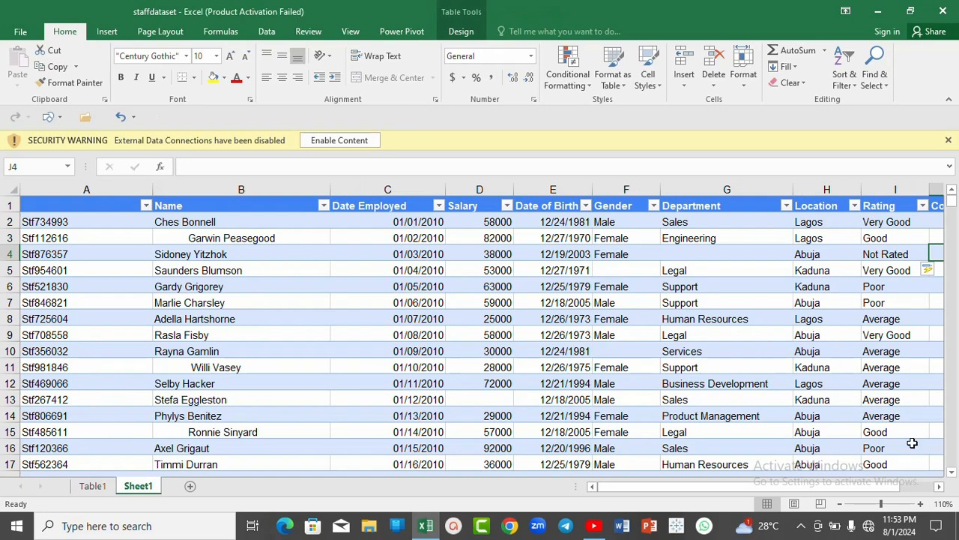
click(939, 486)
click(939, 486)
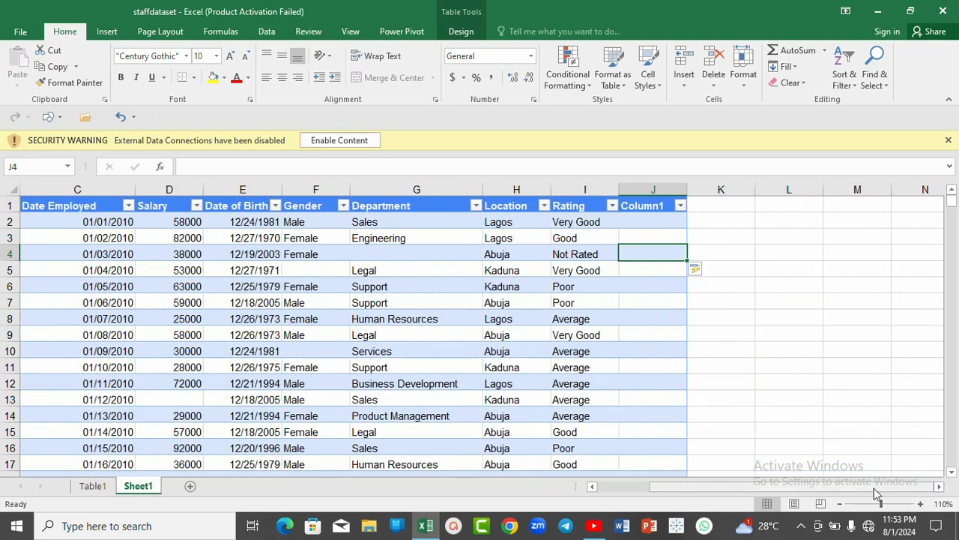
- Enter "Staff ID" as the missing header of the first column in cell A1 of Sheet1
click(593, 486)
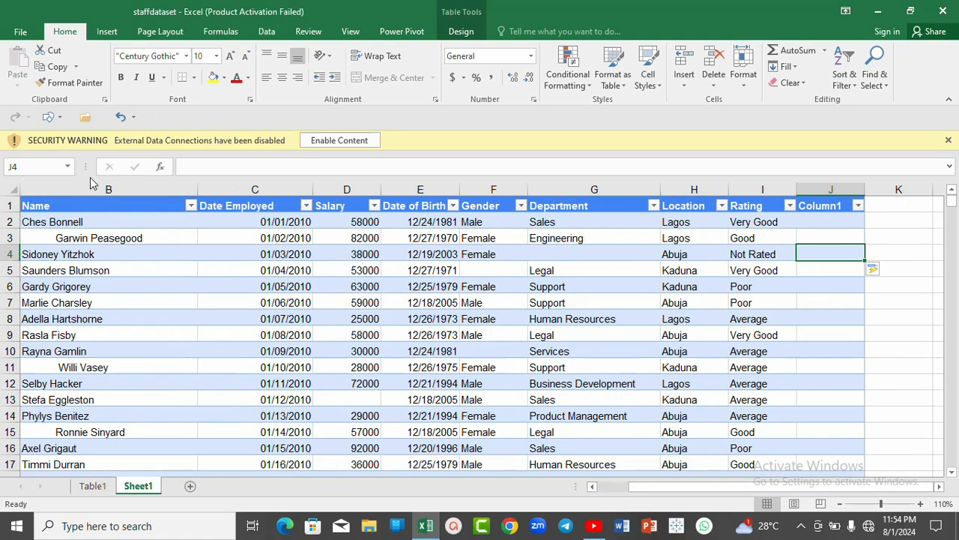
click(593, 486)
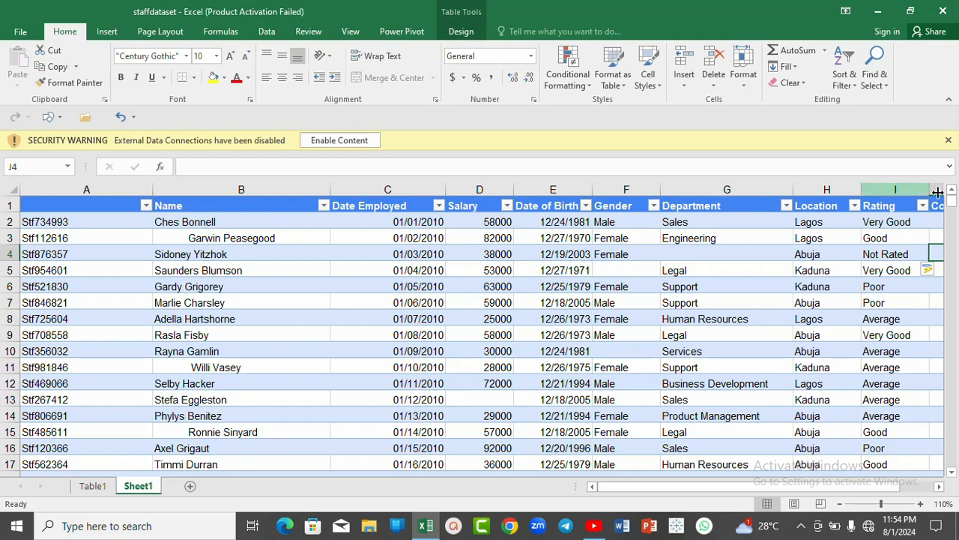
click(95, 202)
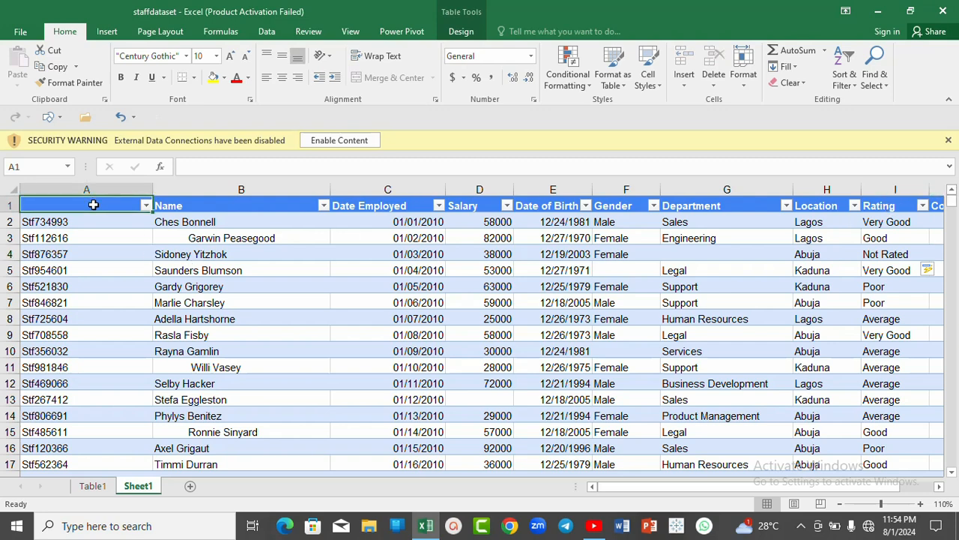
text(Staff ID)
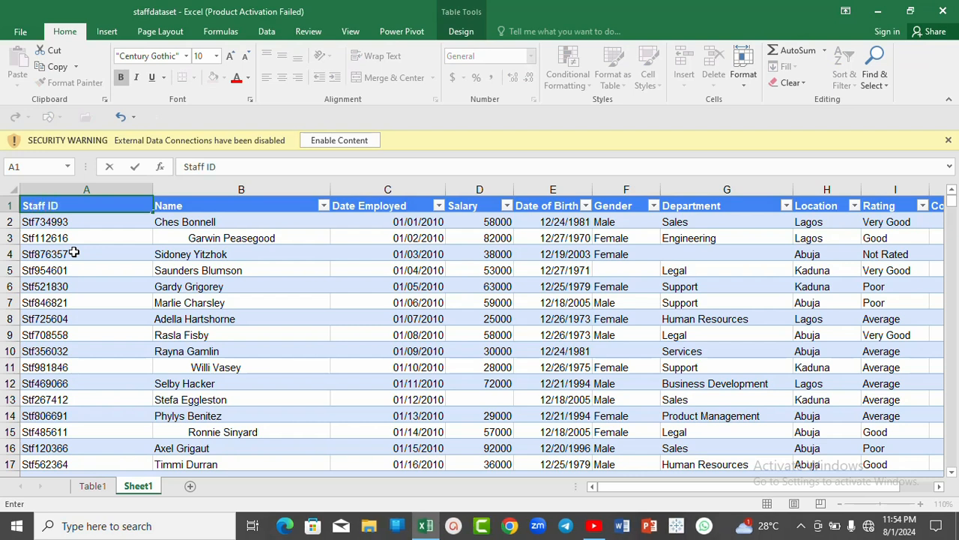
click(279, 206)
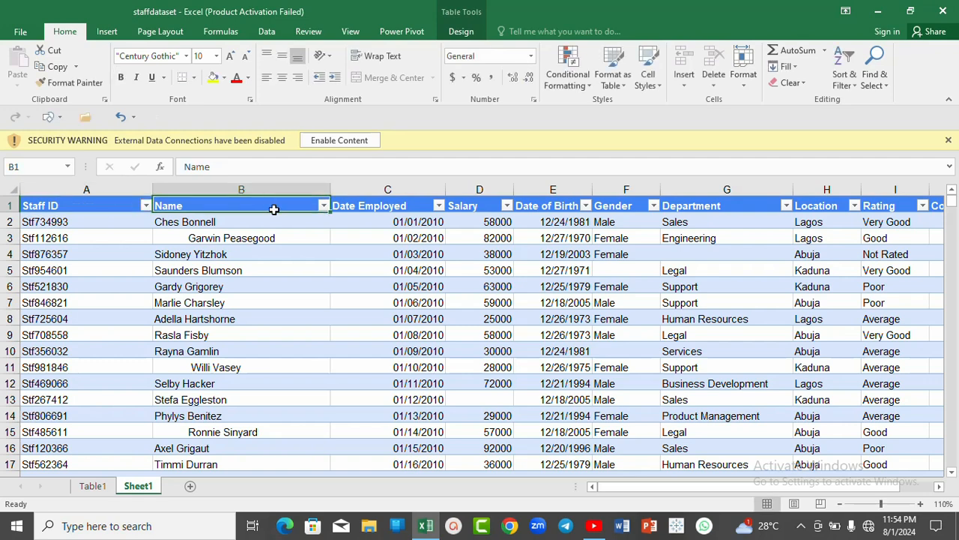
- Review the remaining column headers in row 1, from Date Employed through Rating
click(401, 207)
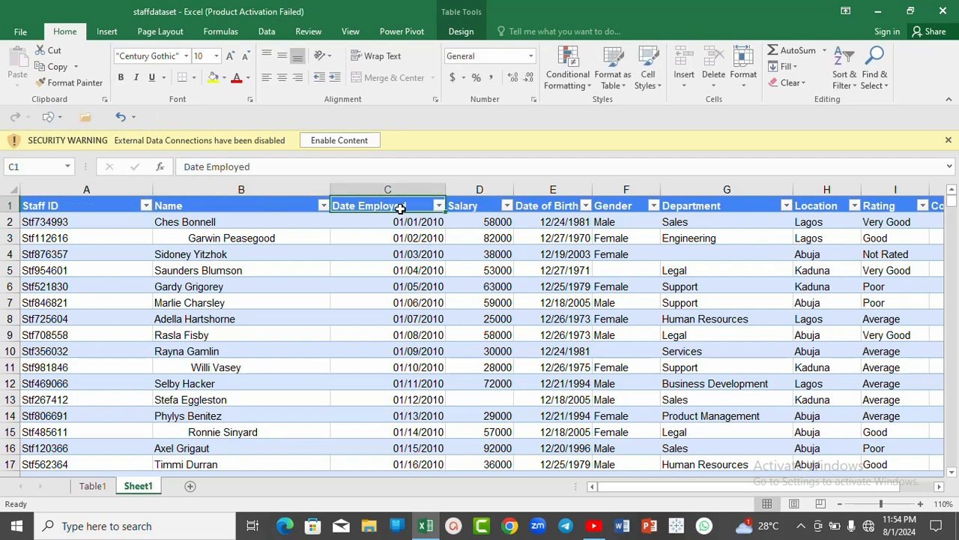
click(487, 207)
click(566, 207)
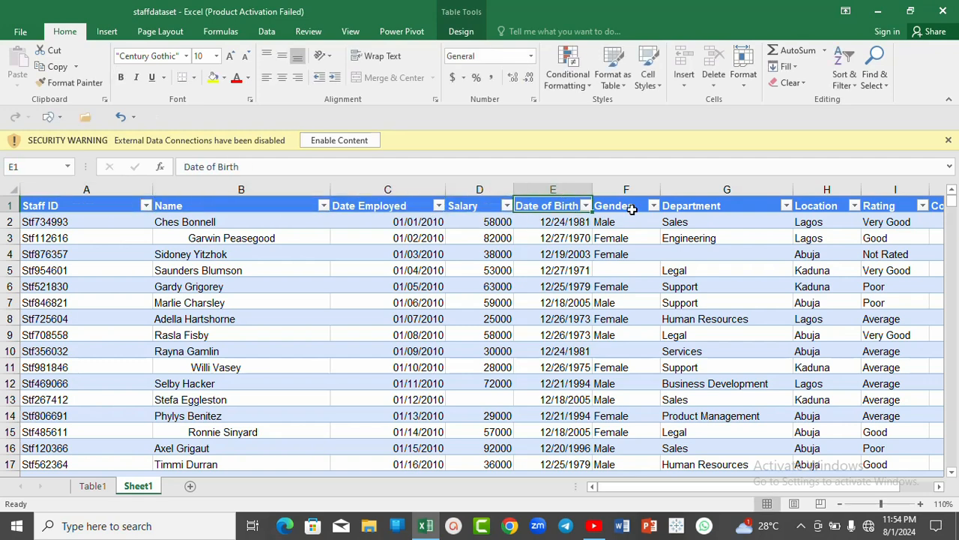
click(629, 211)
click(746, 207)
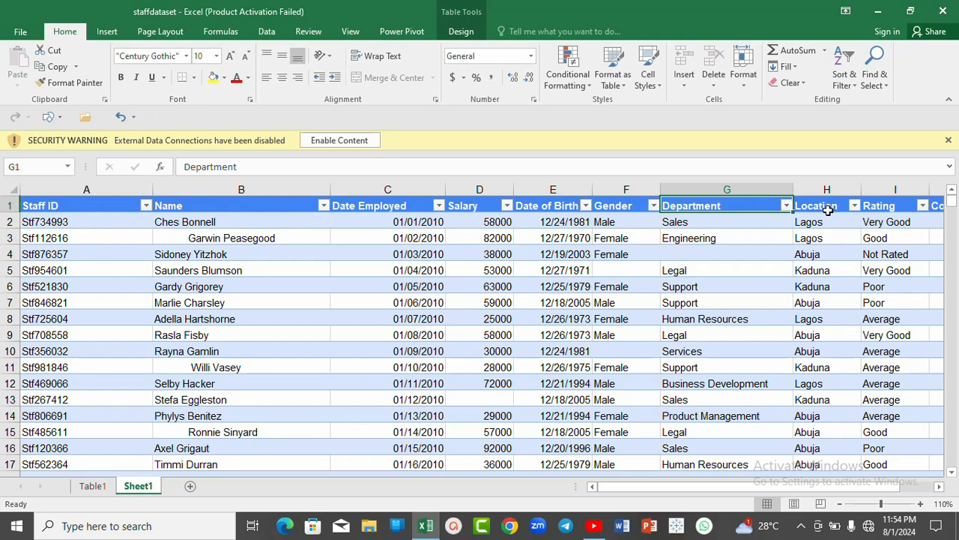
click(827, 210)
click(893, 207)
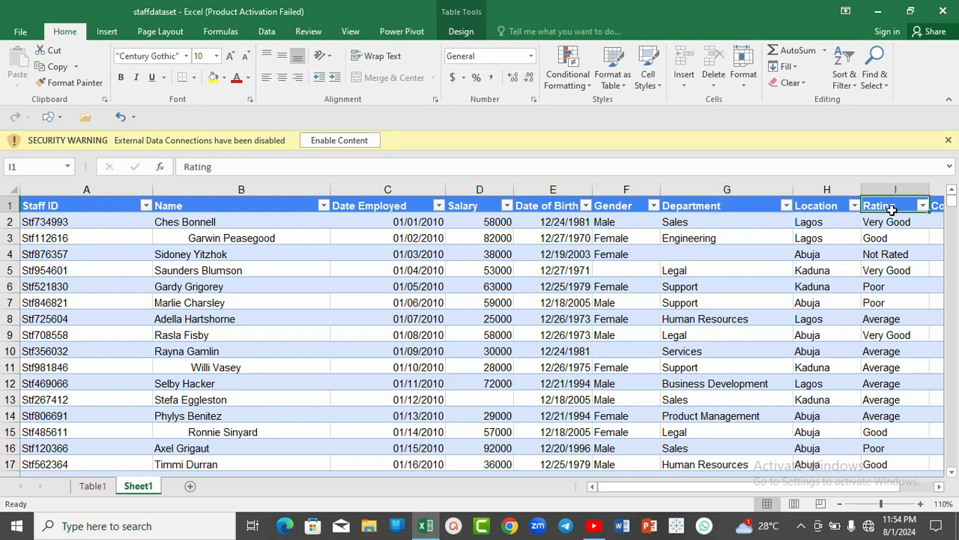
- Delete the empty Column1 column (column J) to the right of Rating
click(939, 486)
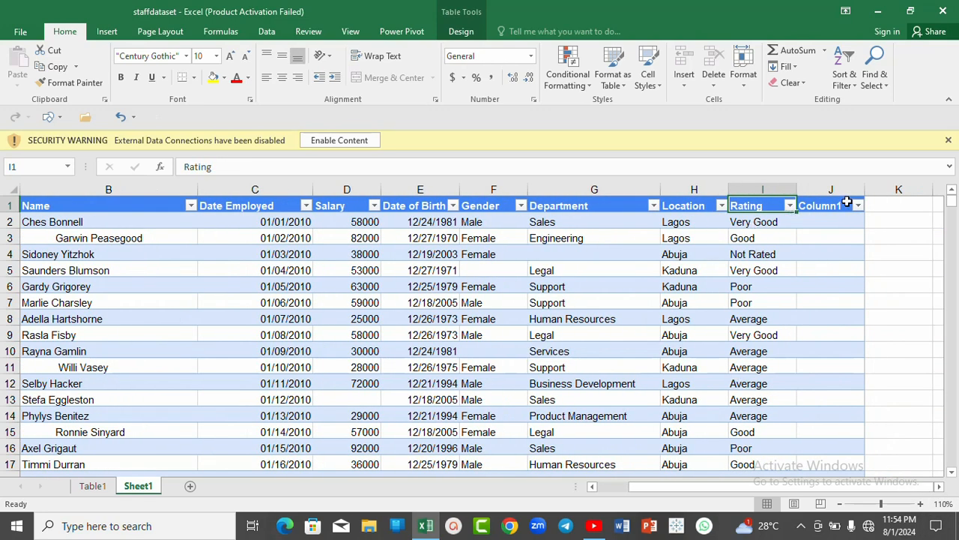
click(844, 187)
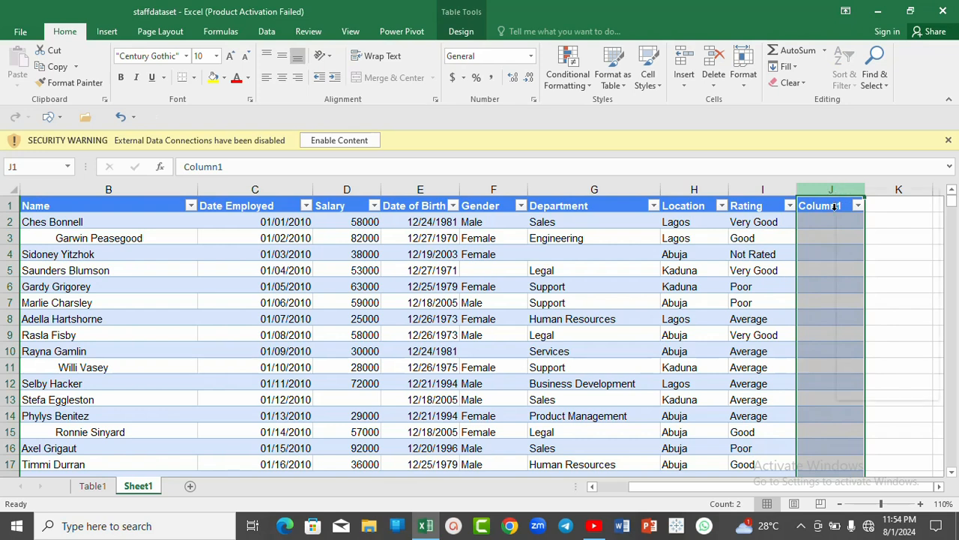
right_click(834, 206)
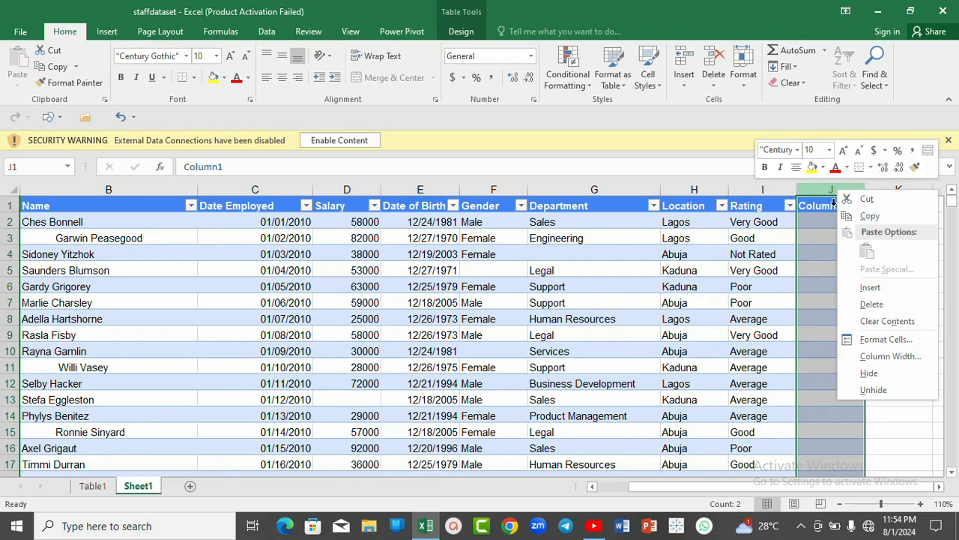
click(868, 303)
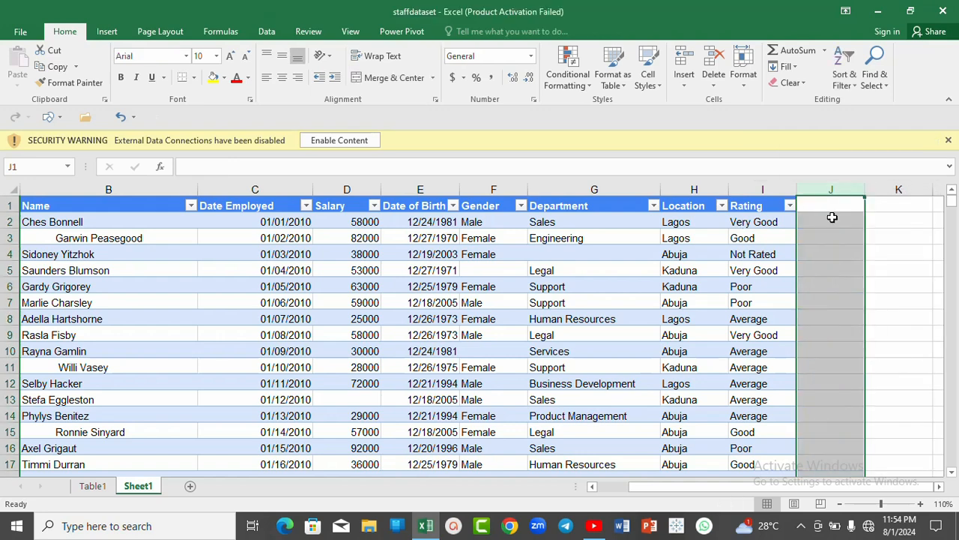
click(884, 209)
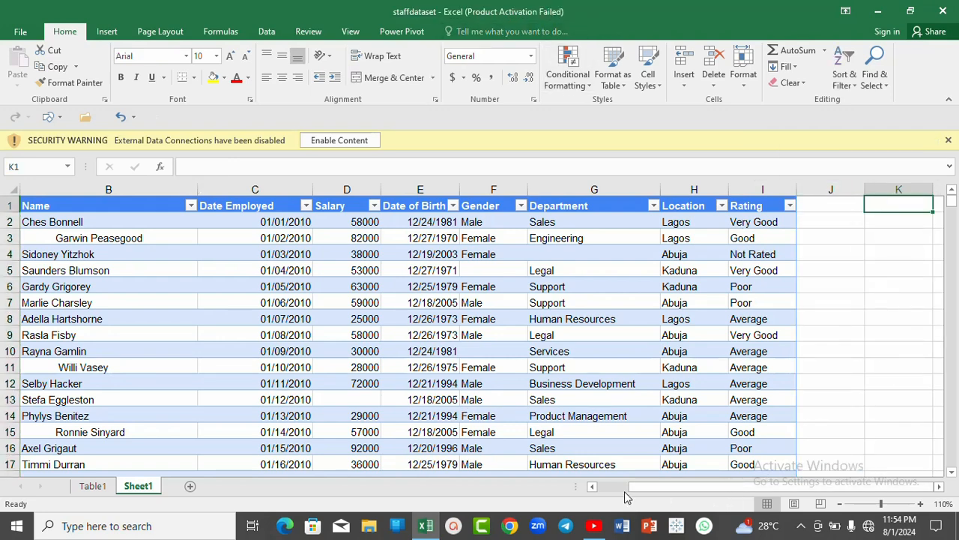
- Examine the early staff records for blank cells, misaligned names and inconsistent entries in each column
click(593, 486)
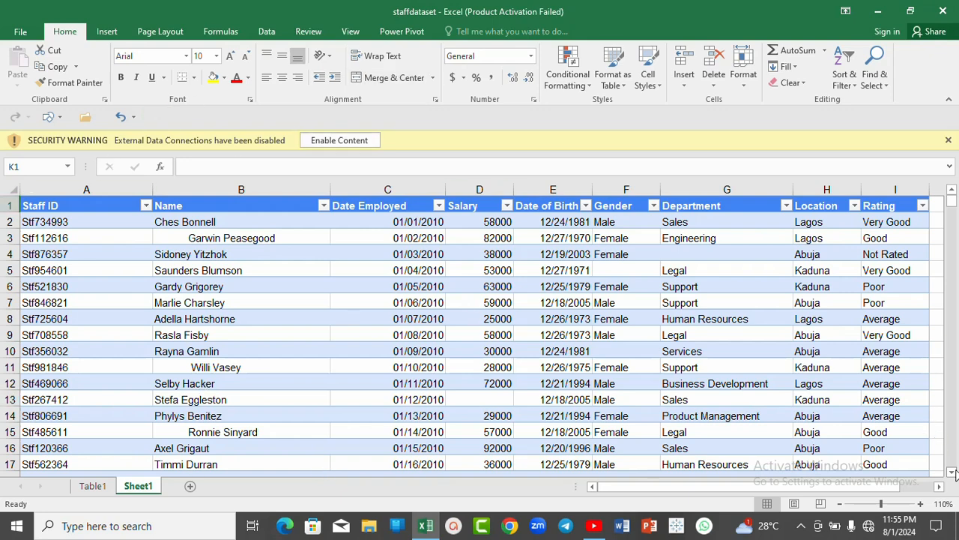
drag(953, 474, 953, 474)
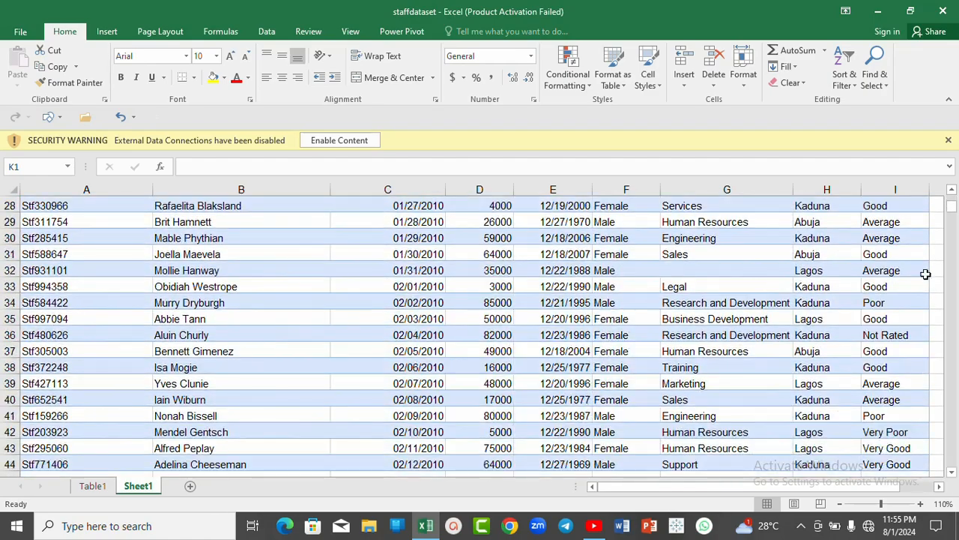
drag(952, 191, 953, 193)
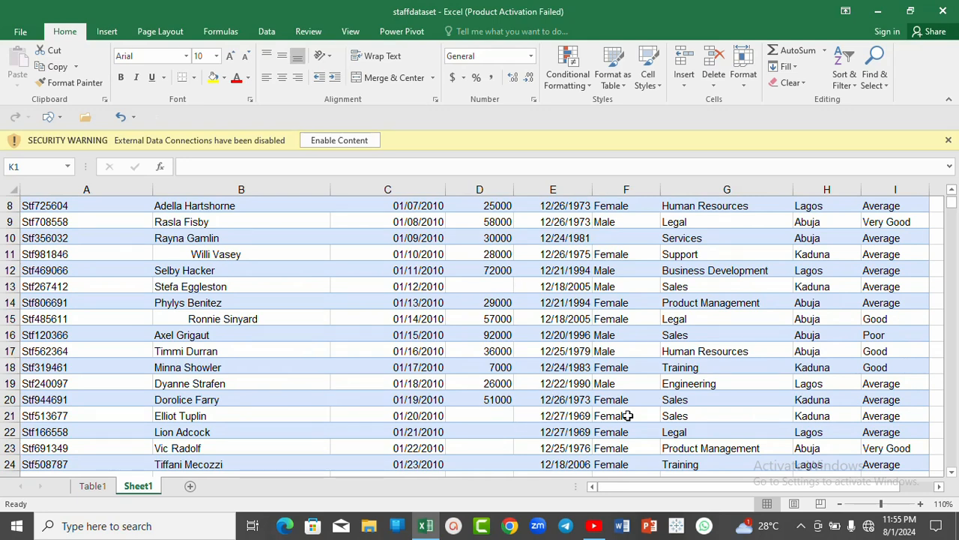
drag(952, 474, 952, 474)
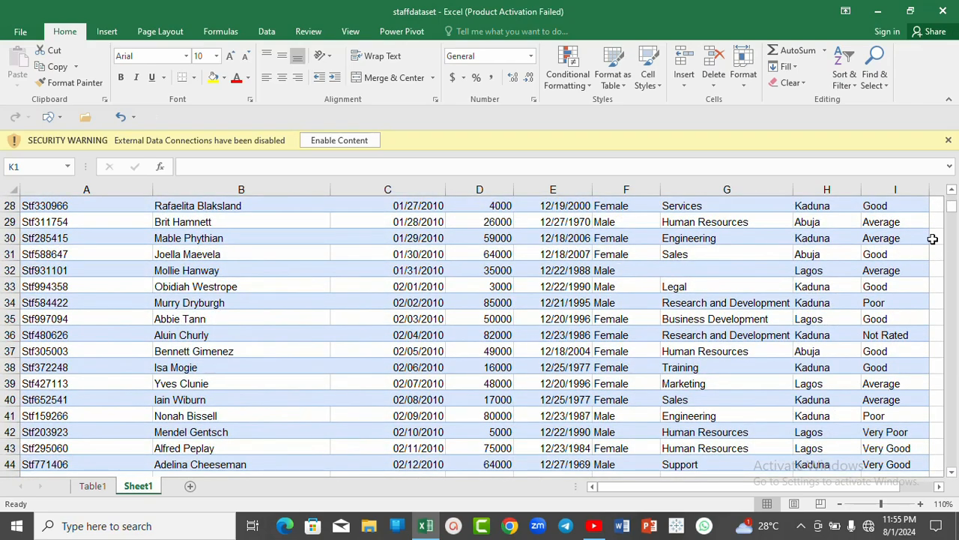
click(952, 193)
drag(952, 193, 952, 193)
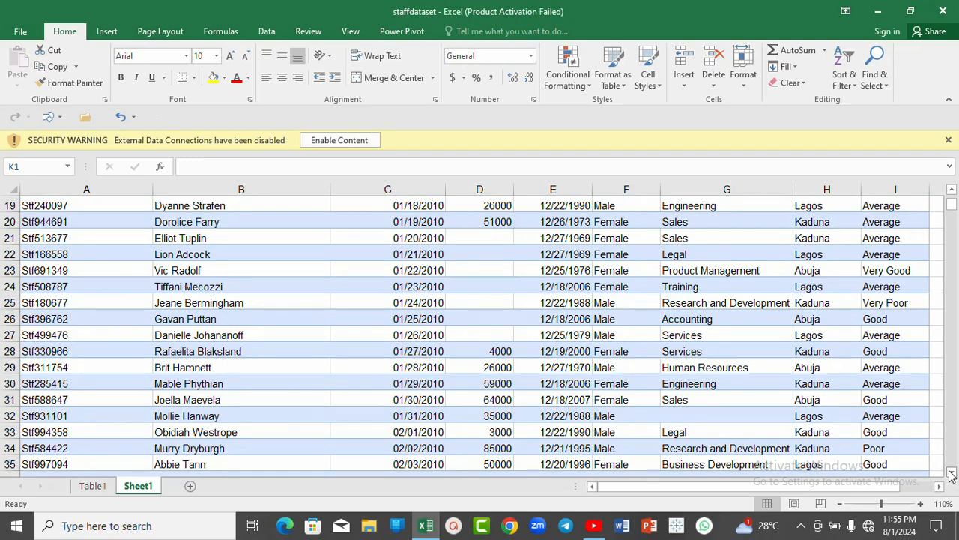
drag(952, 473, 951, 473)
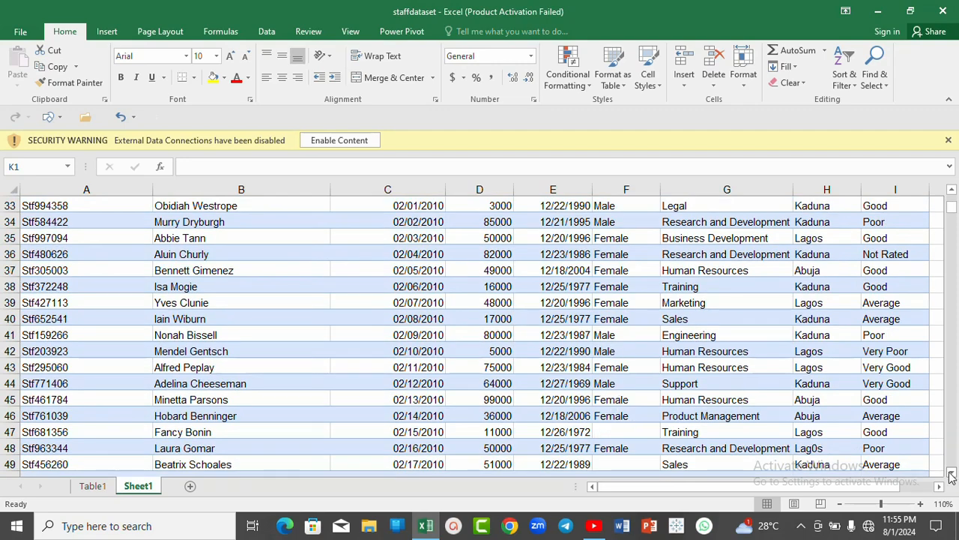
drag(951, 474, 951, 474)
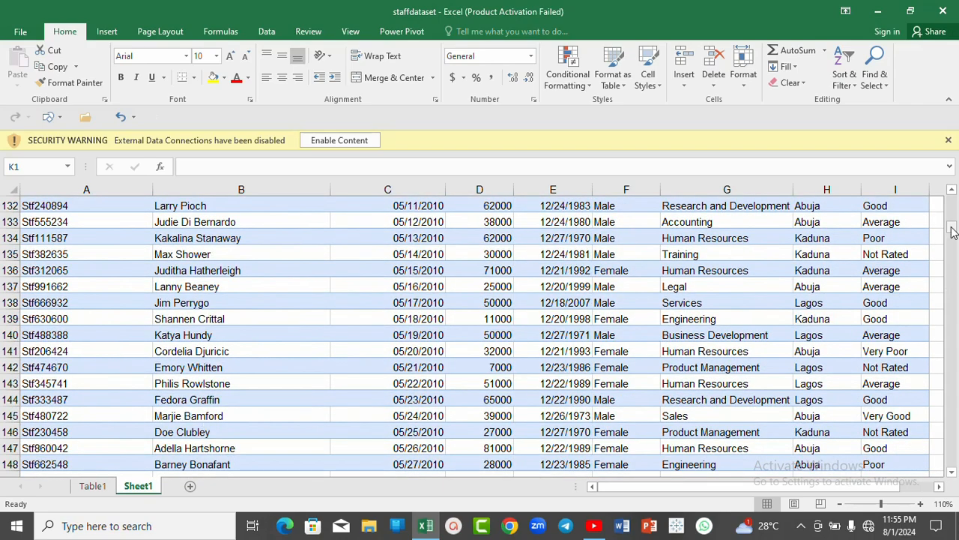
- Examine the records from about row 1027 to row 1137 for misspelled, badly spaced or missing gender, department and location values
drag(951, 231, 951, 421)
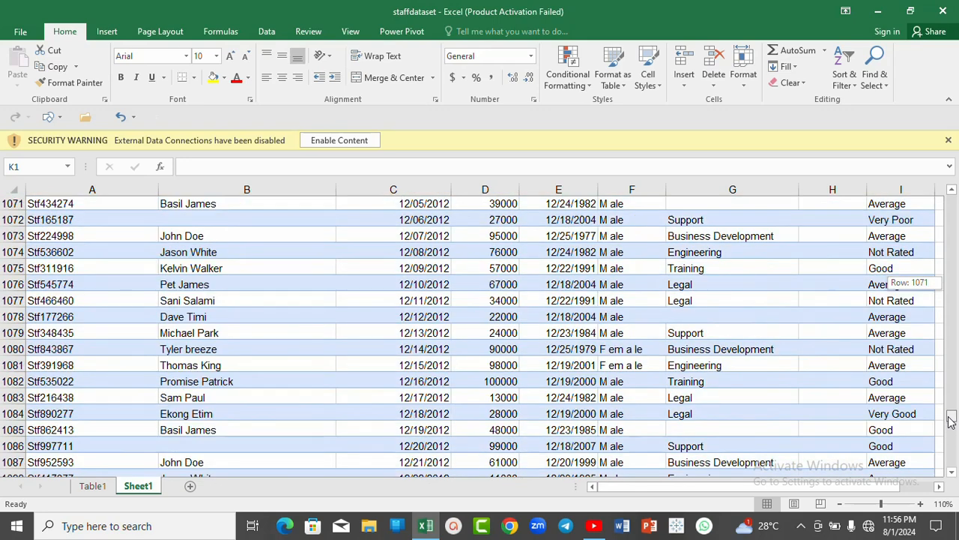
mouse_move(951, 421)
mouse_down()
mouse_move(951, 395)
mouse_move(951, 414)
mouse_up()
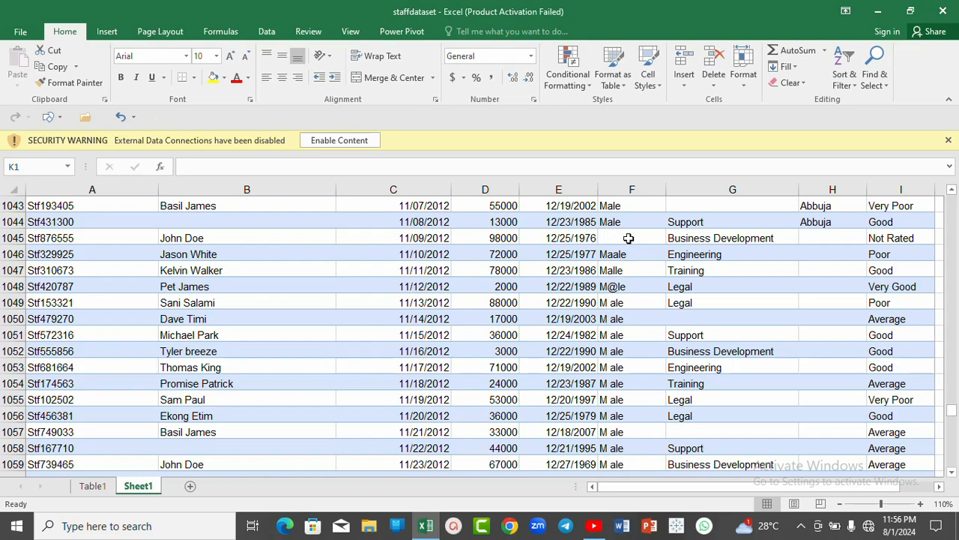
click(952, 192)
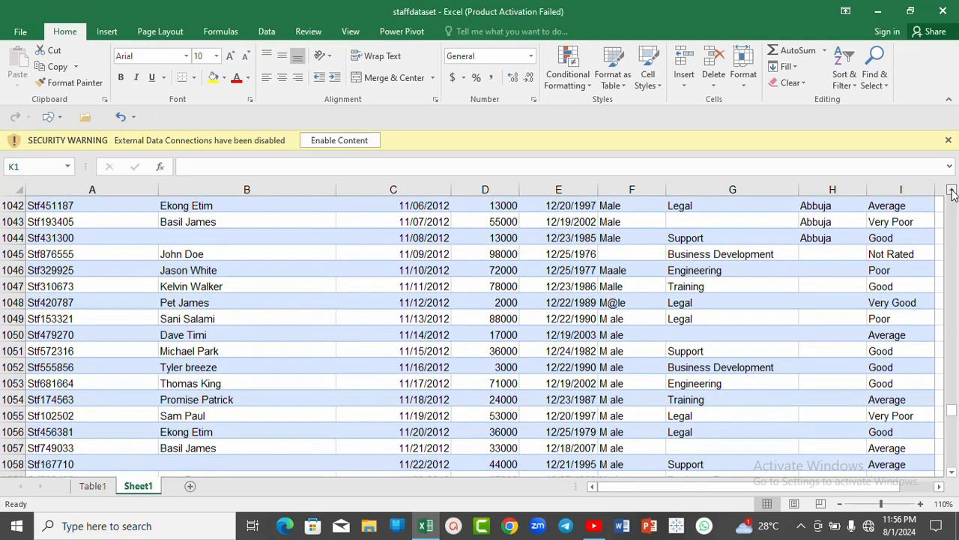
click(952, 192)
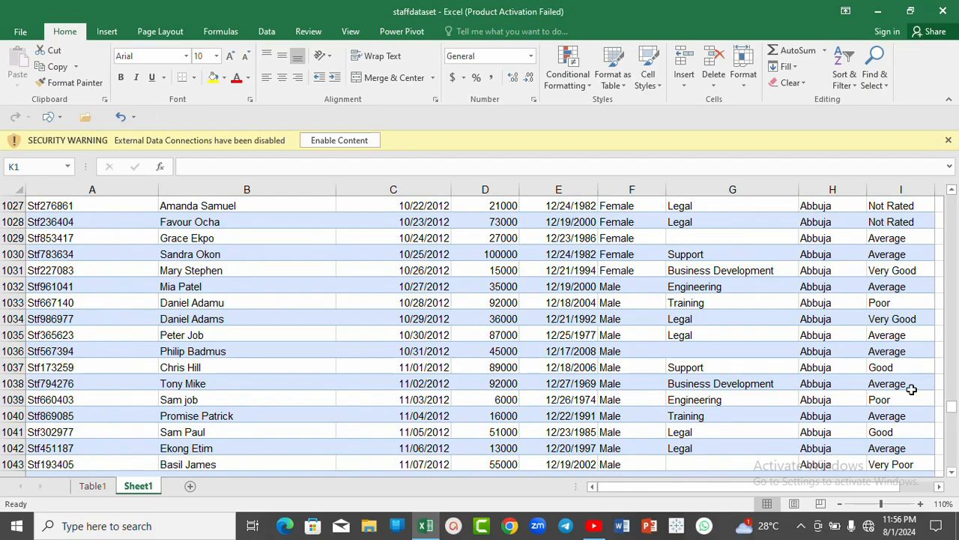
drag(952, 476, 953, 475)
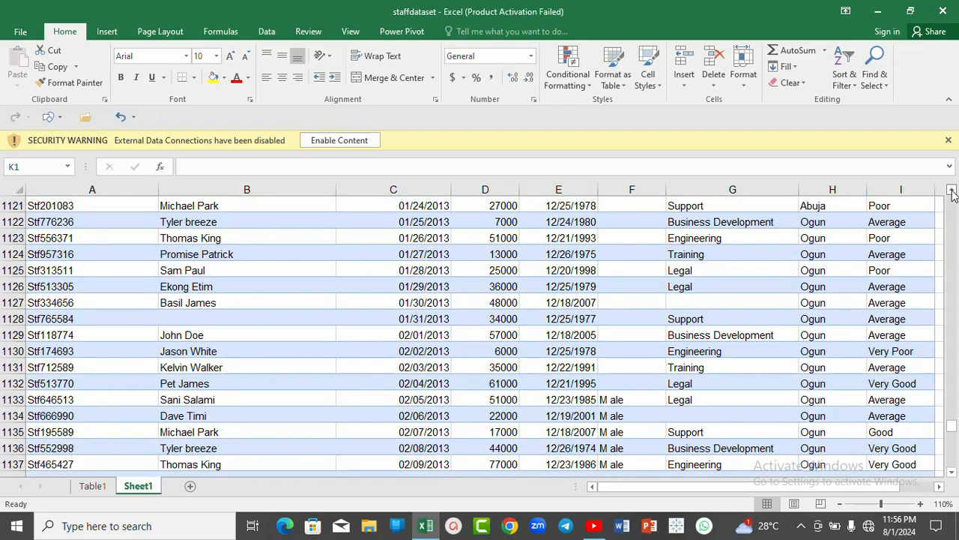
drag(952, 193, 953, 194)
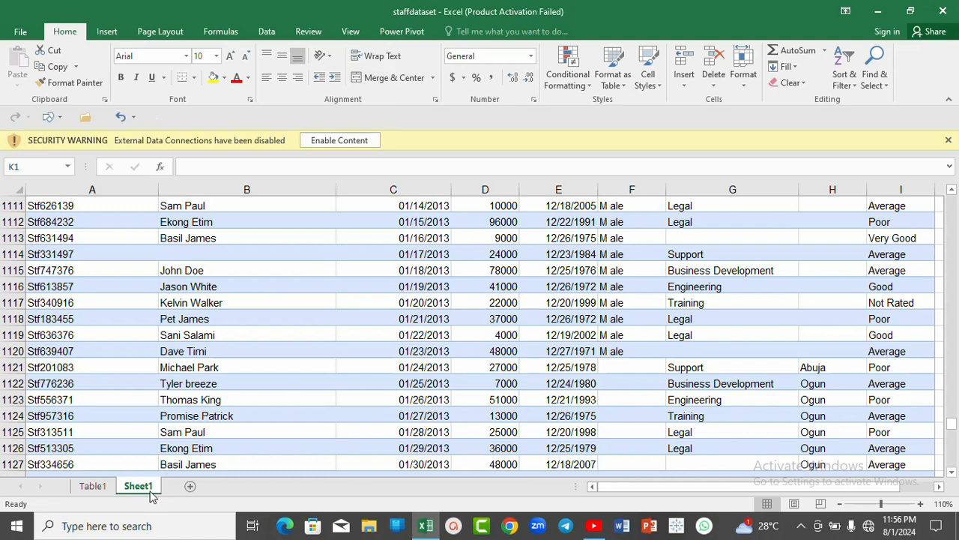
- Add a new worksheet and copy the entire staff table from Sheet1 into it, starting at cell A1
click(191, 488)
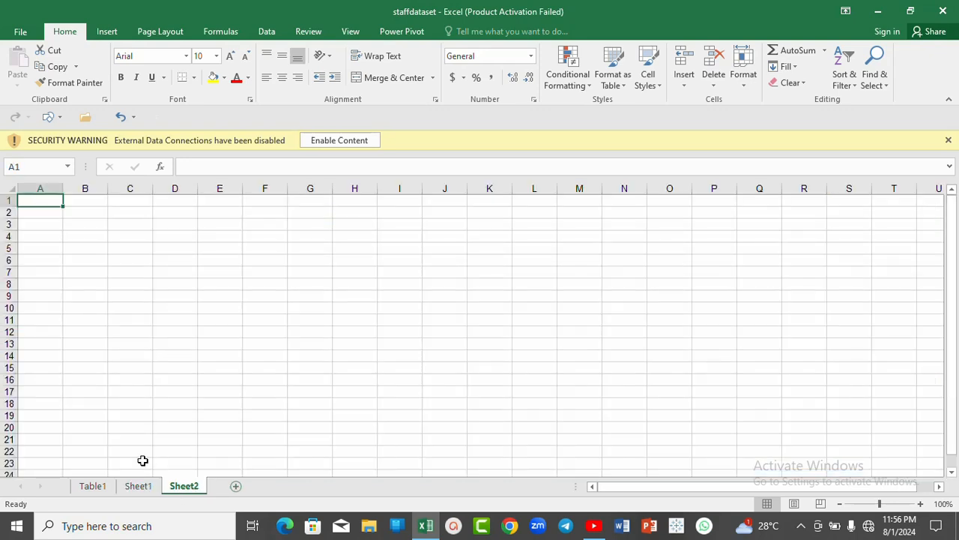
click(138, 486)
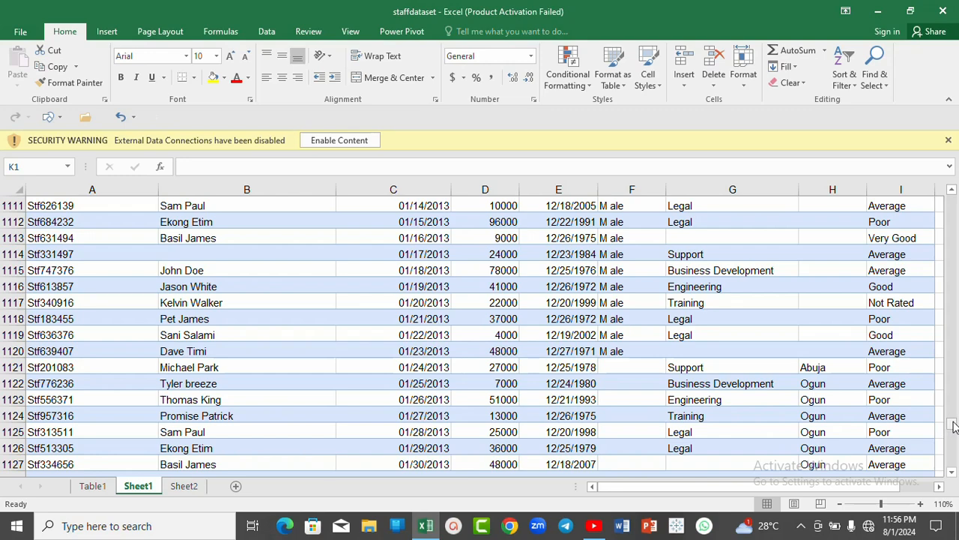
drag(950, 433, 941, 186)
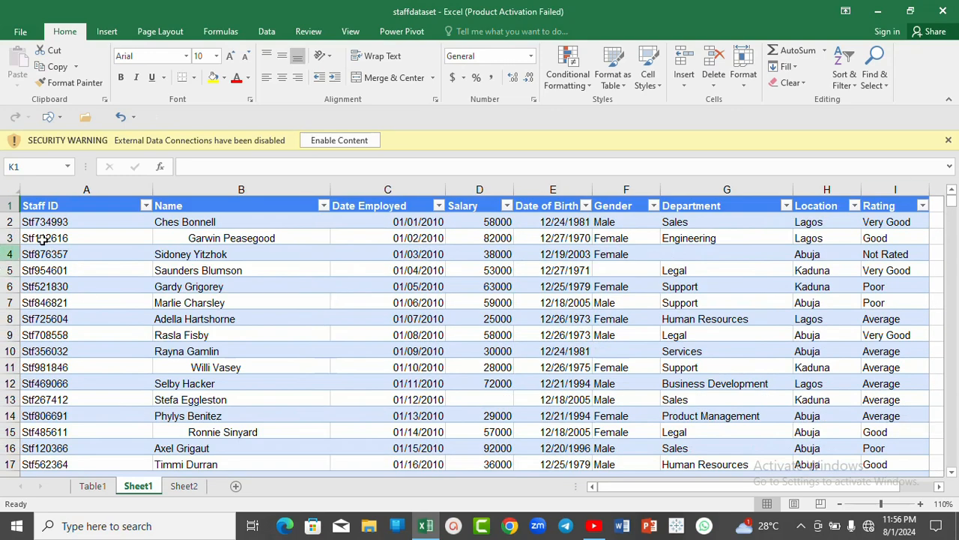
click(85, 207)
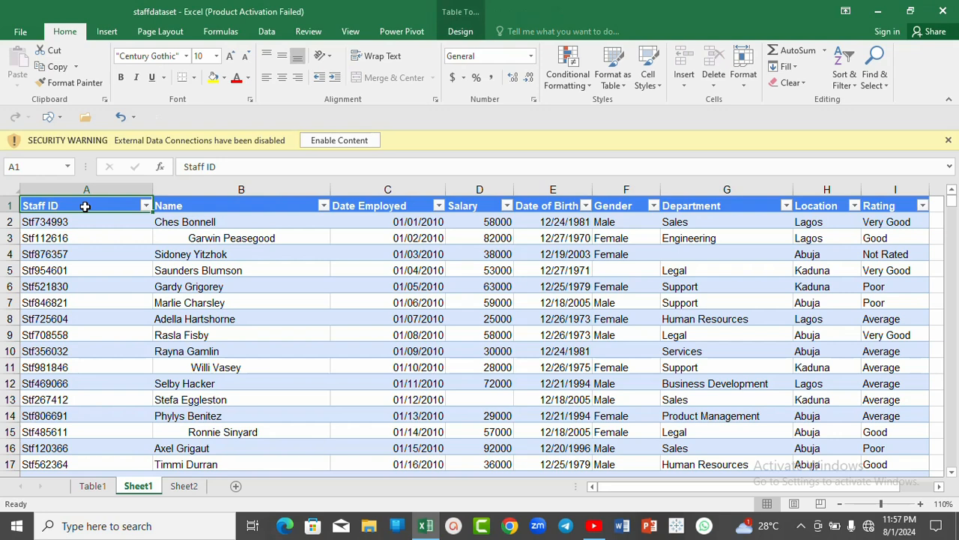
key(ctrl+shift+End)
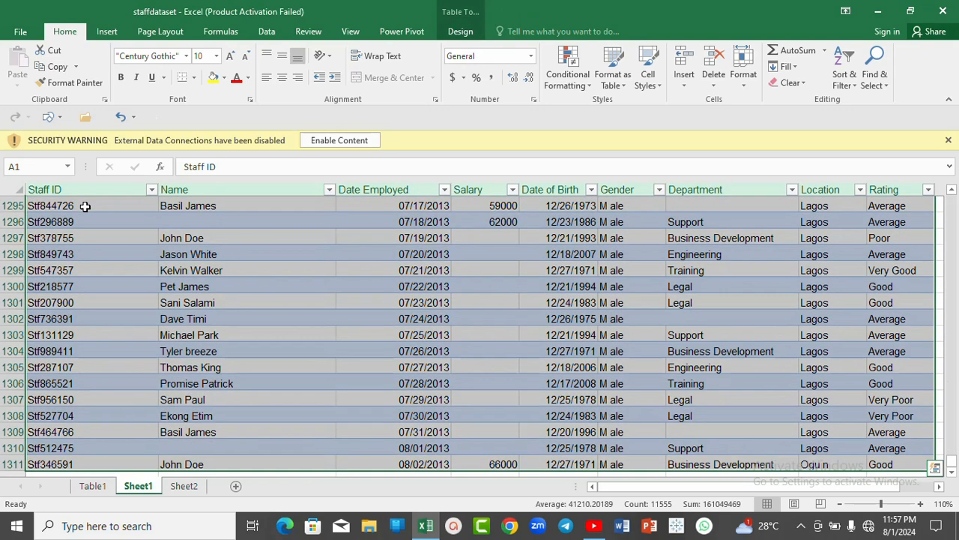
key(ctrl+c)
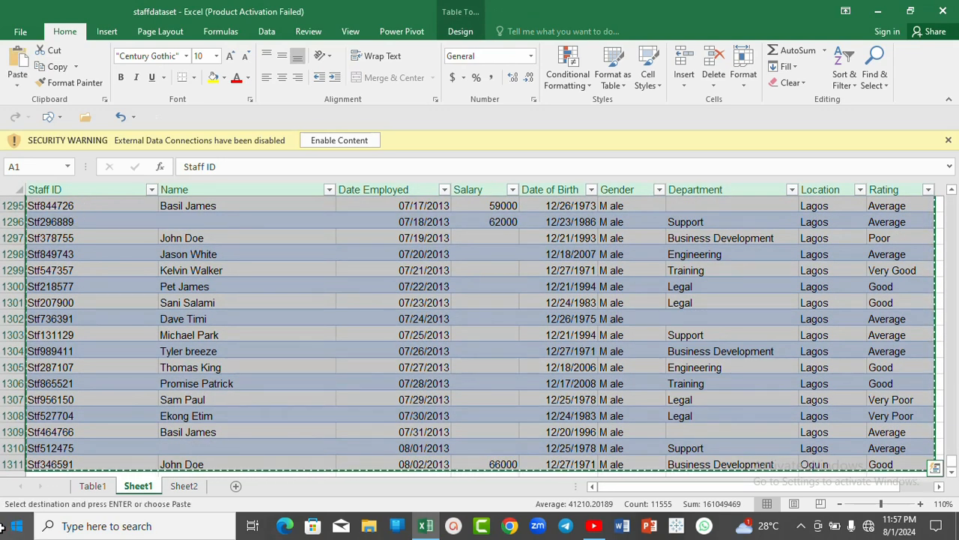
click(188, 486)
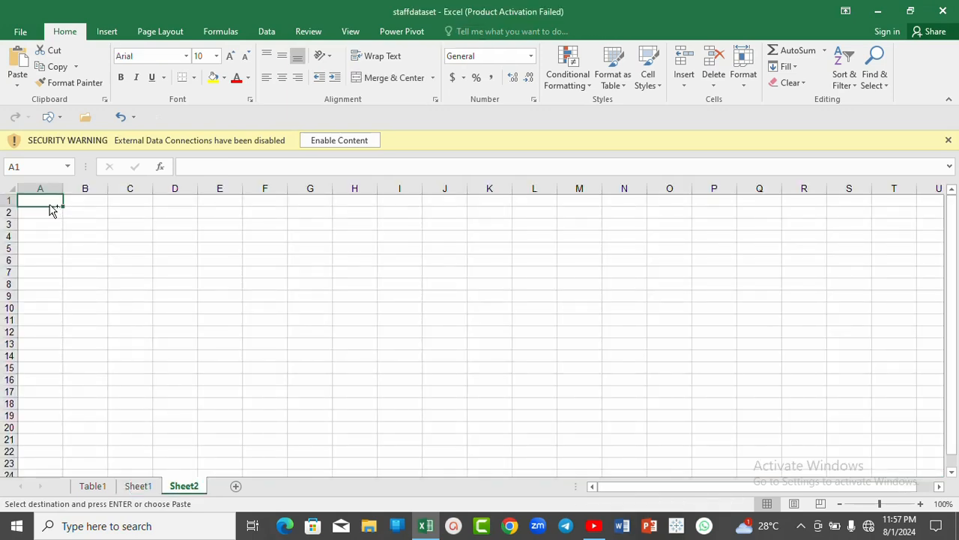
key(ctrl+v)
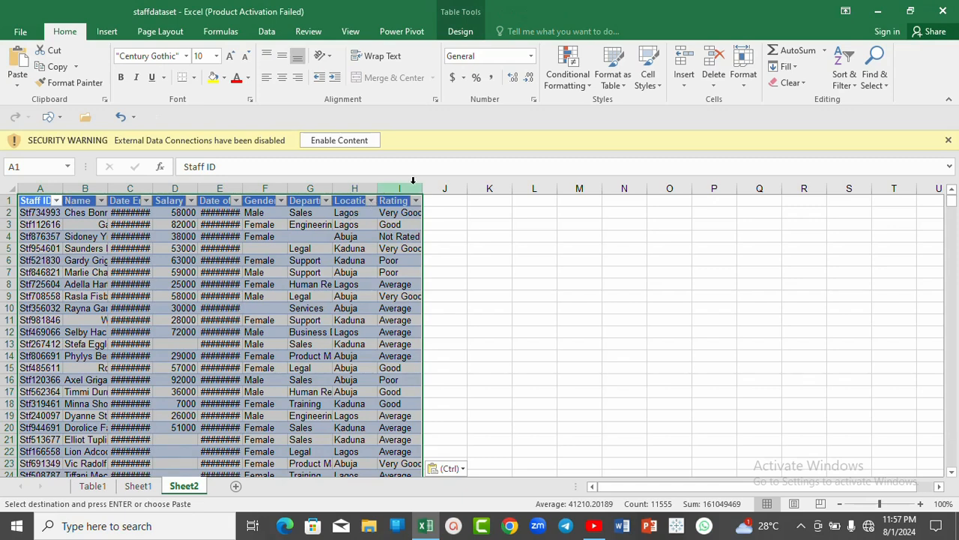
- Widen the Rating, Date of Birth, Date Employed, Name and Staff ID columns on Sheet2 so their contents fit
drag(424, 186, 444, 187)
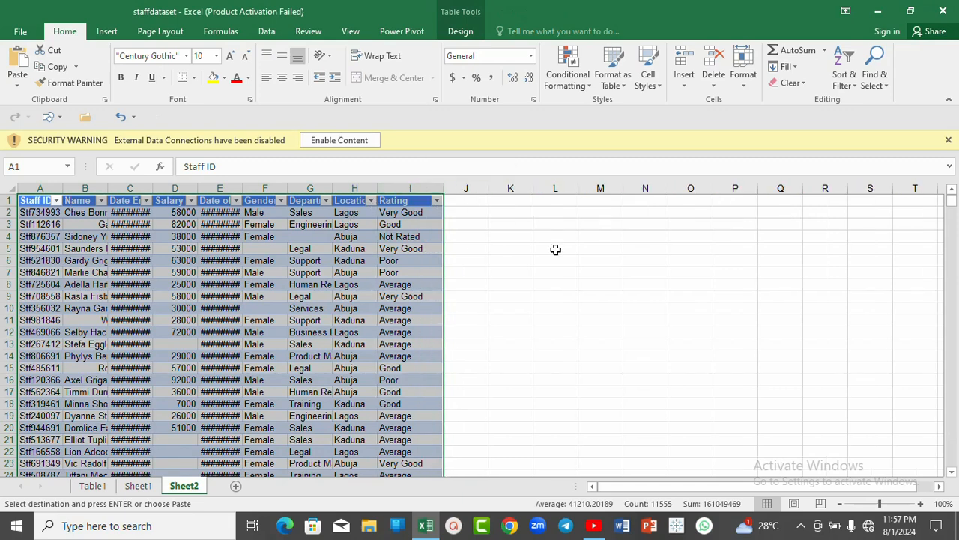
click(569, 251)
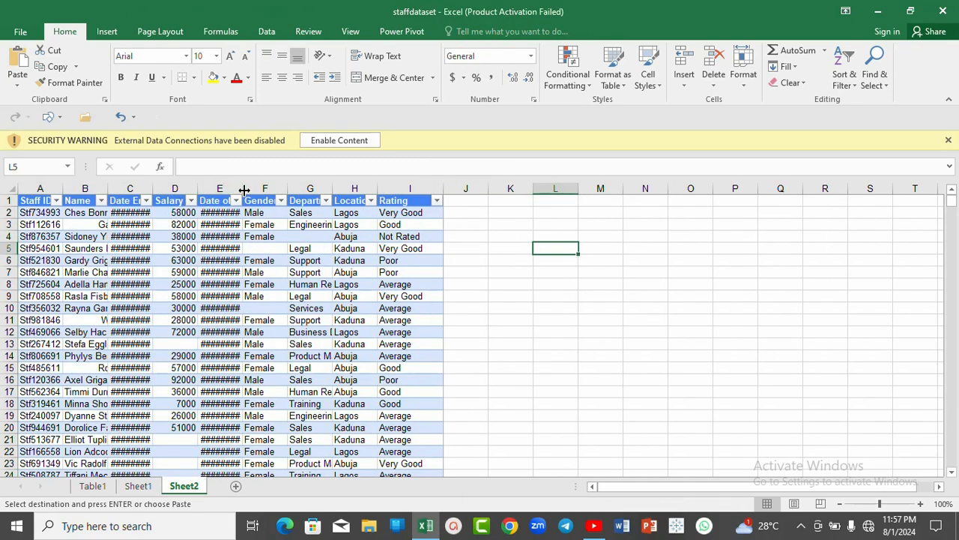
drag(243, 187, 283, 187)
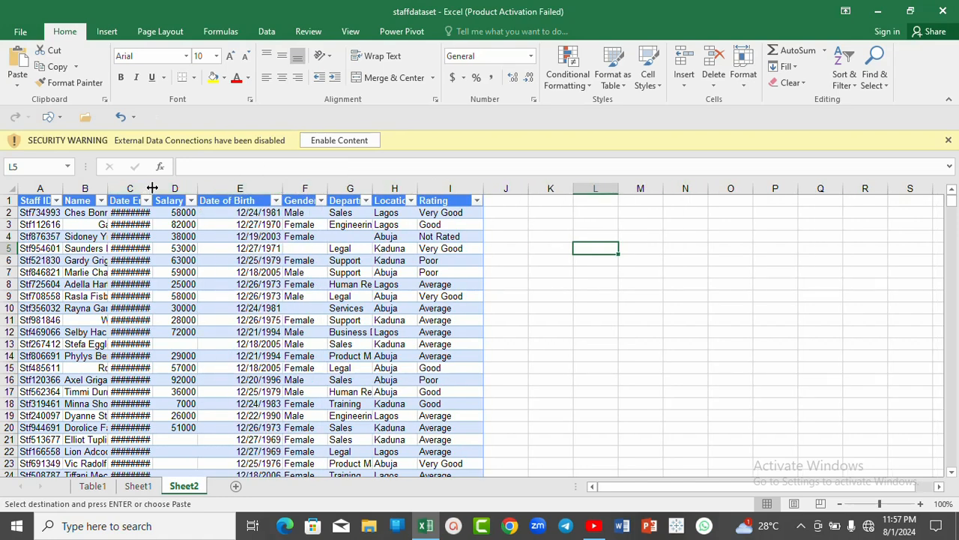
drag(152, 186, 210, 186)
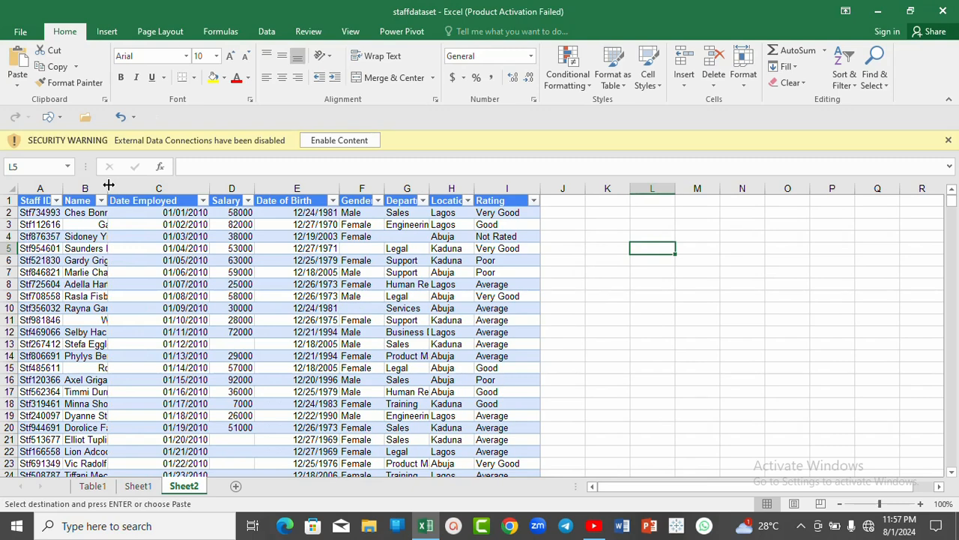
drag(109, 185, 186, 190)
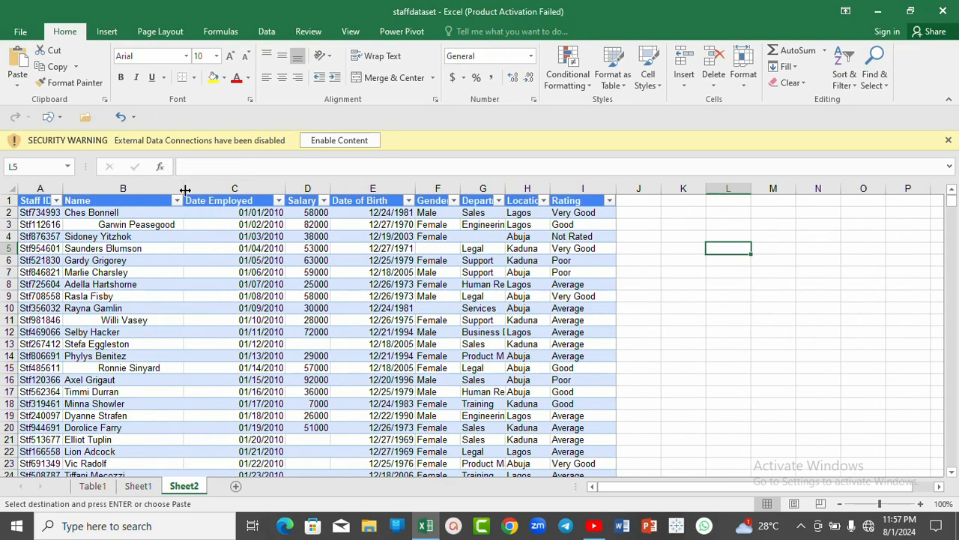
drag(63, 185, 84, 185)
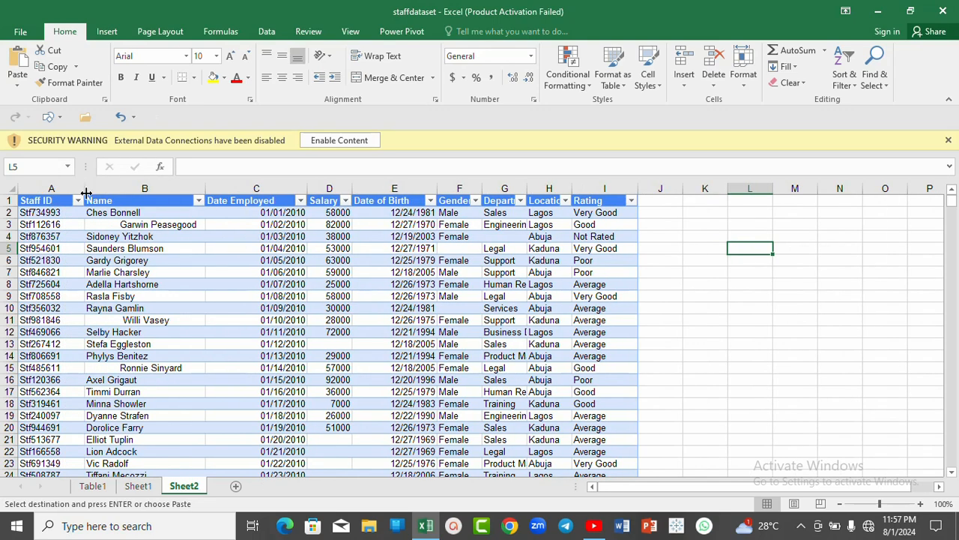
- Clear the copied-range selection on Sheet1 by selecting an empty cell beside the staff table
click(138, 487)
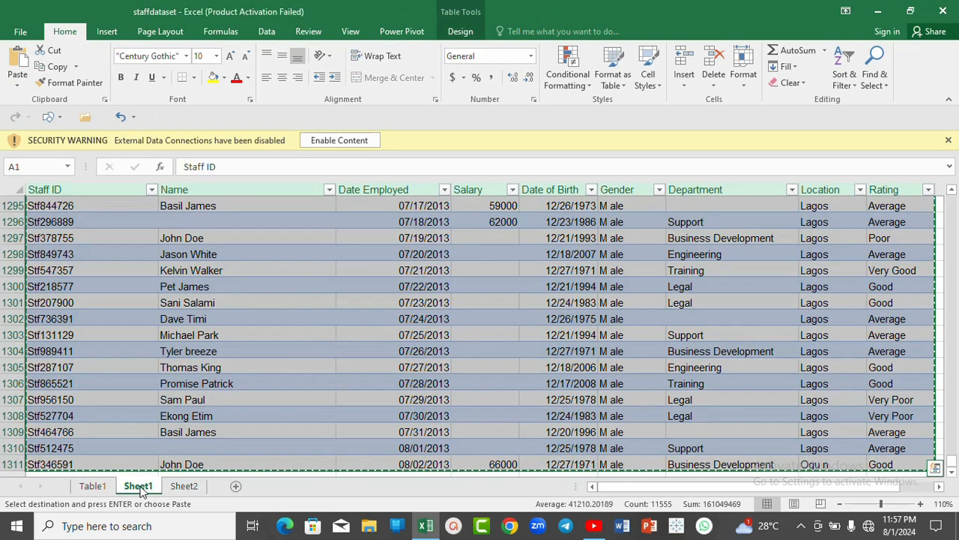
click(940, 486)
click(869, 319)
click(848, 254)
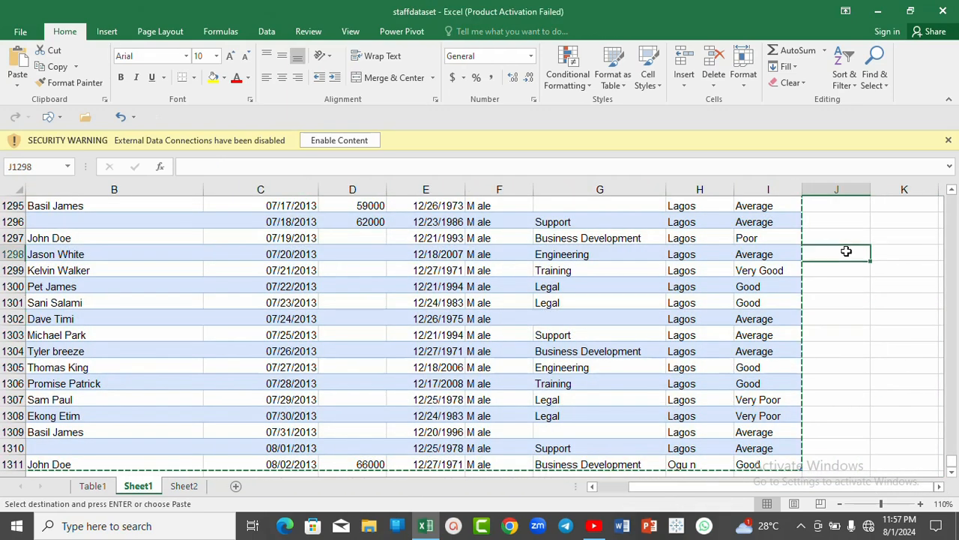
click(842, 220)
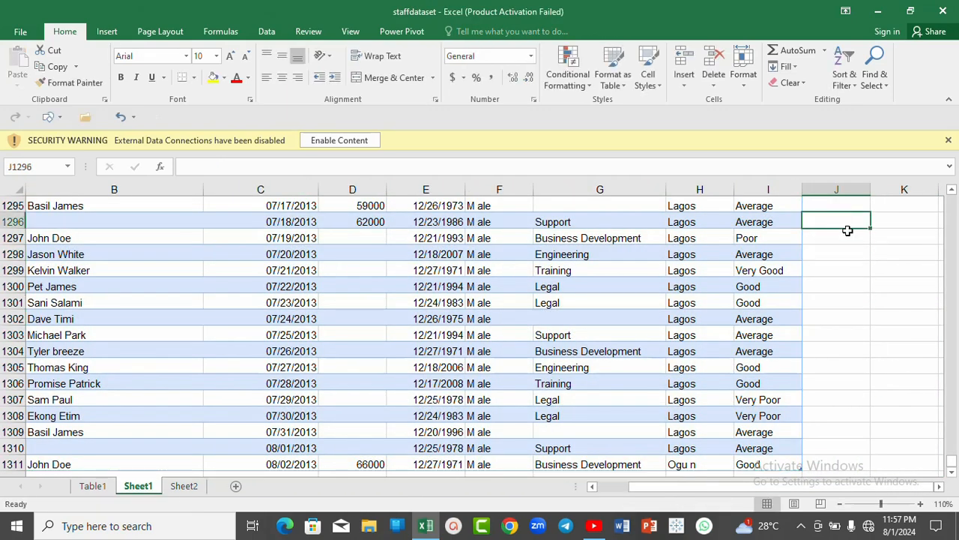
- Compare the raw staff data on Sheet1 with the cleaned version on Table1 and return to Sheet2
click(184, 486)
click(140, 486)
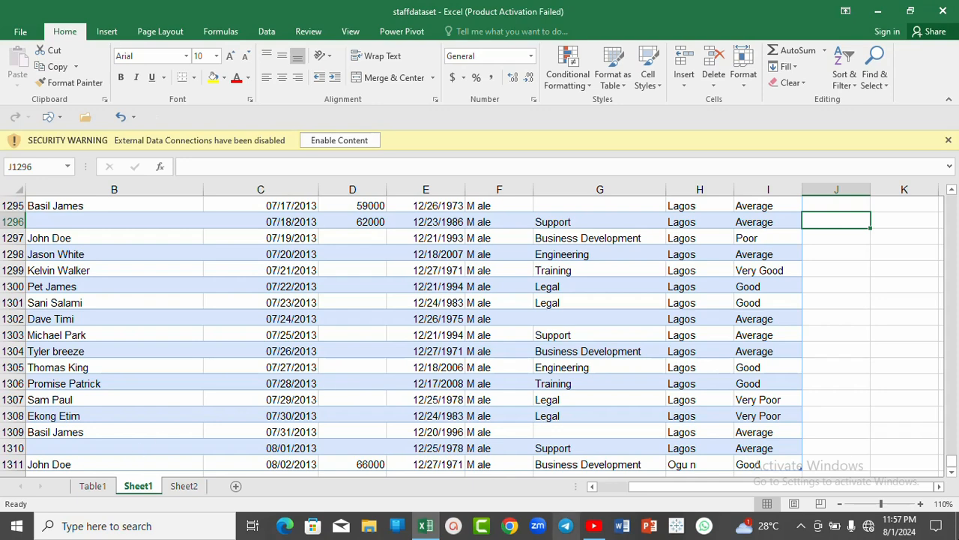
click(93, 486)
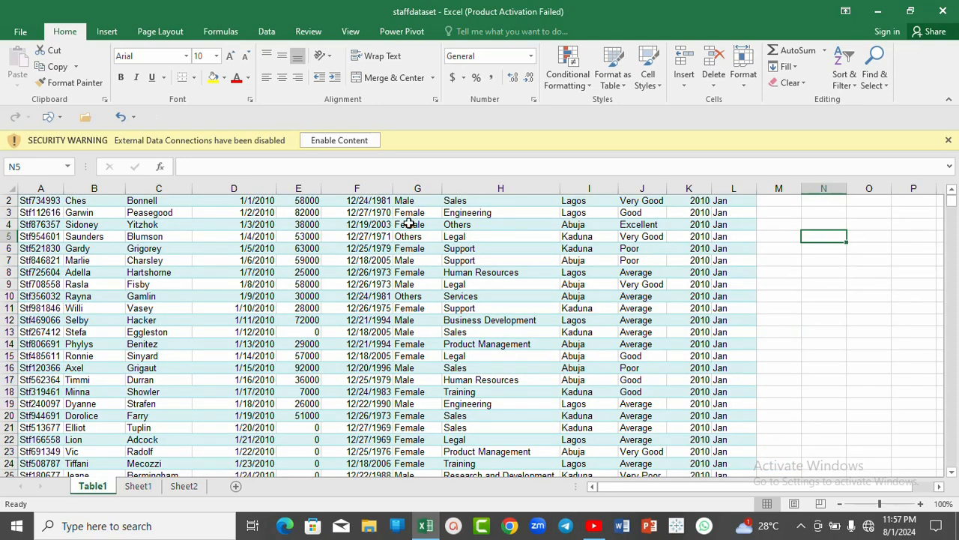
click(184, 487)
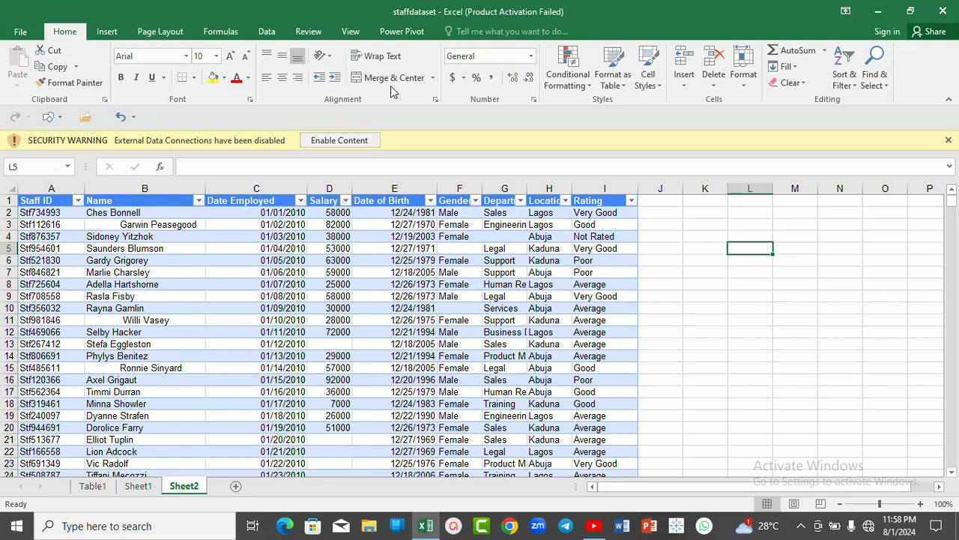
click(267, 32)
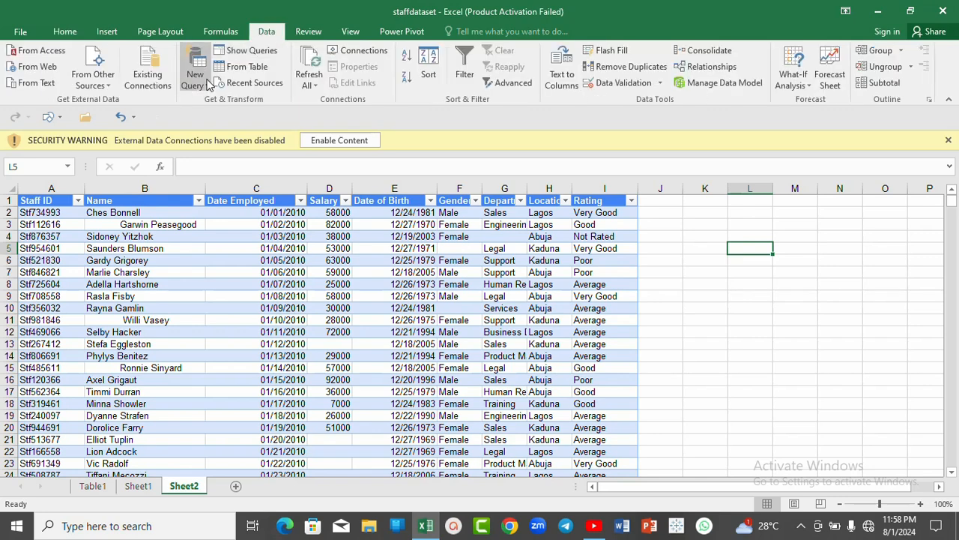
click(247, 67)
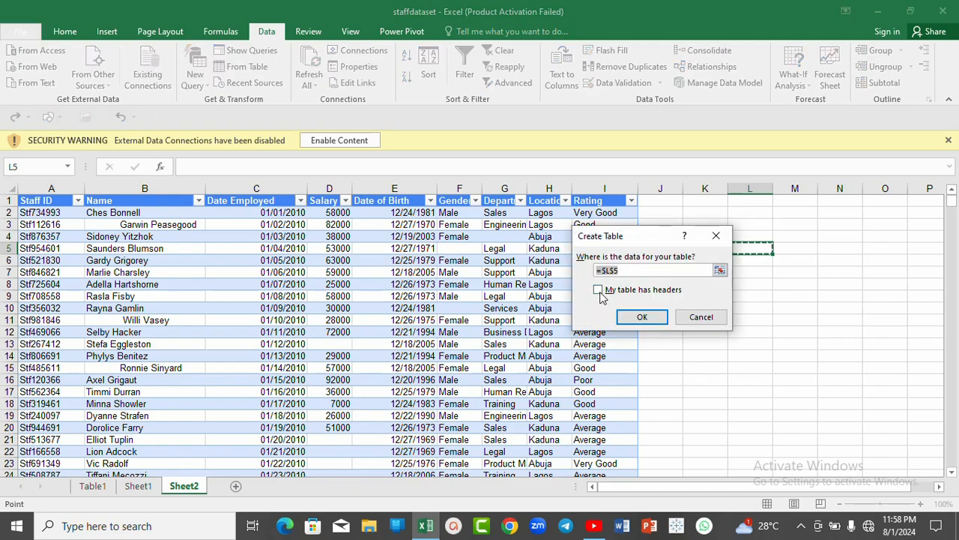
click(599, 291)
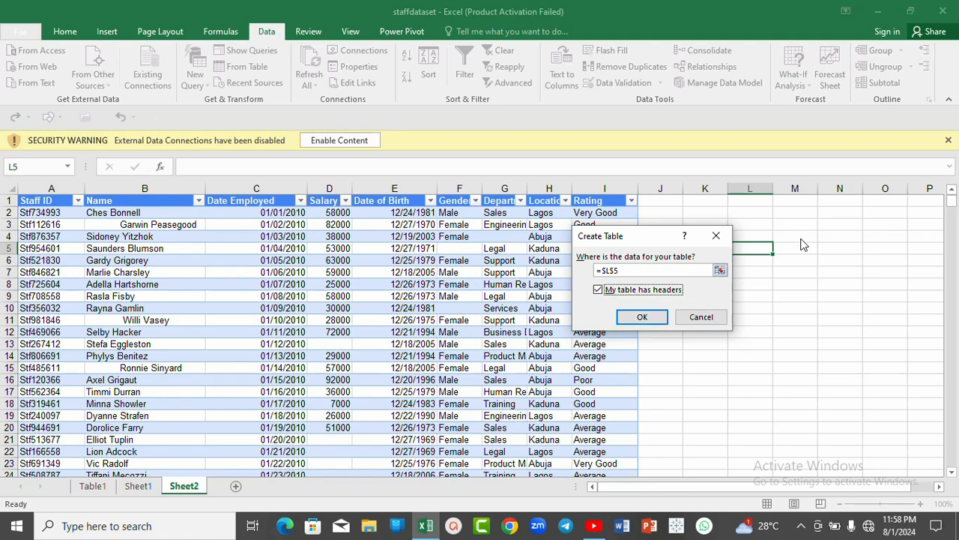
click(716, 236)
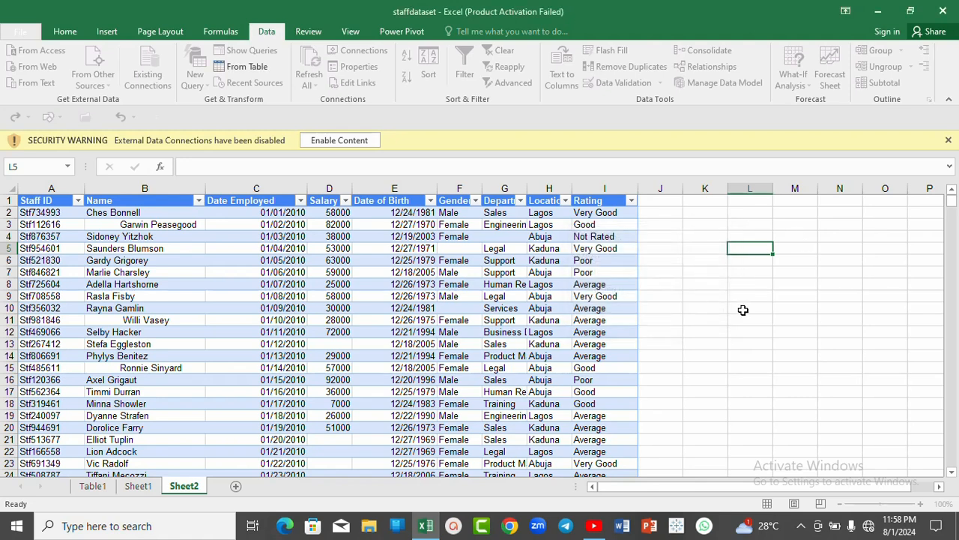
click(110, 212)
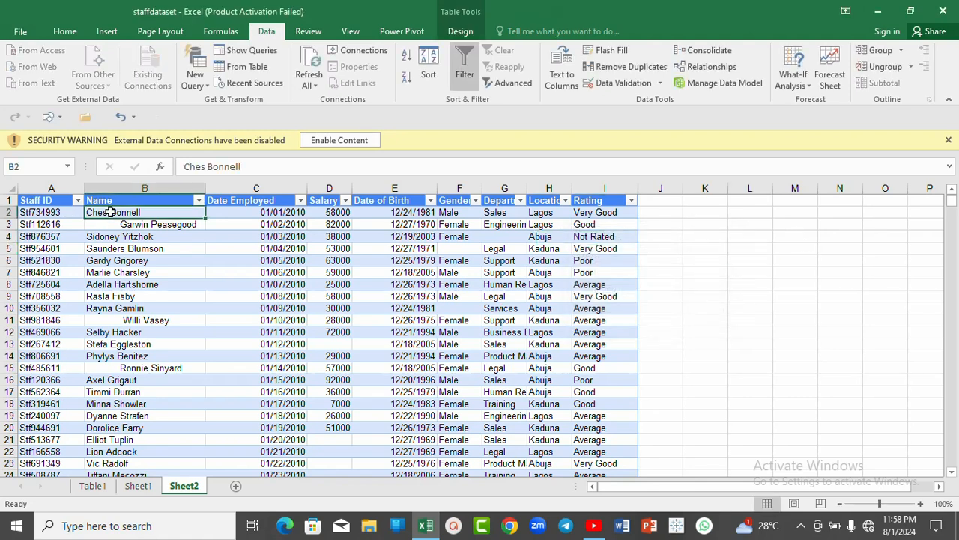
click(704, 249)
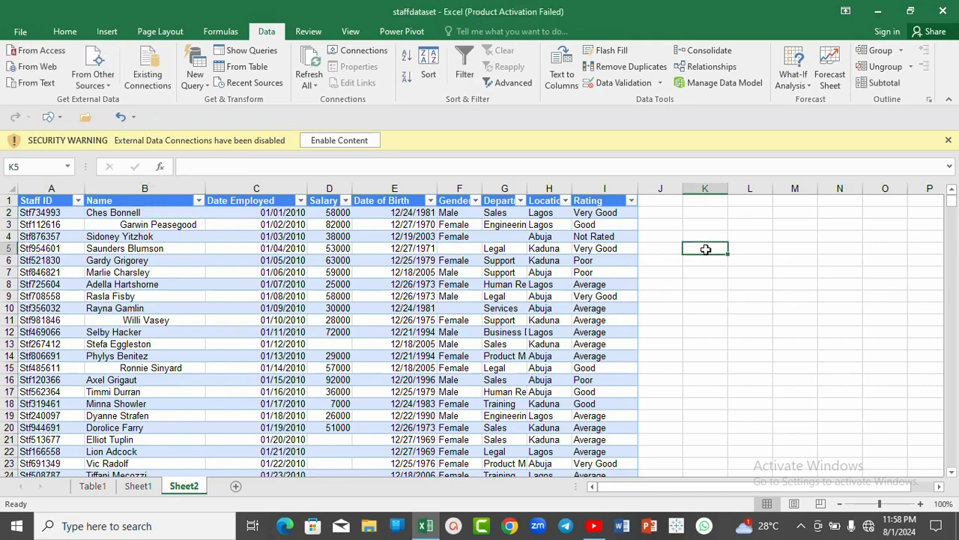
- Load the Sheet2 staff table into the Query Editor, accepting the external data connection notice and closing the compatibility warning
click(111, 221)
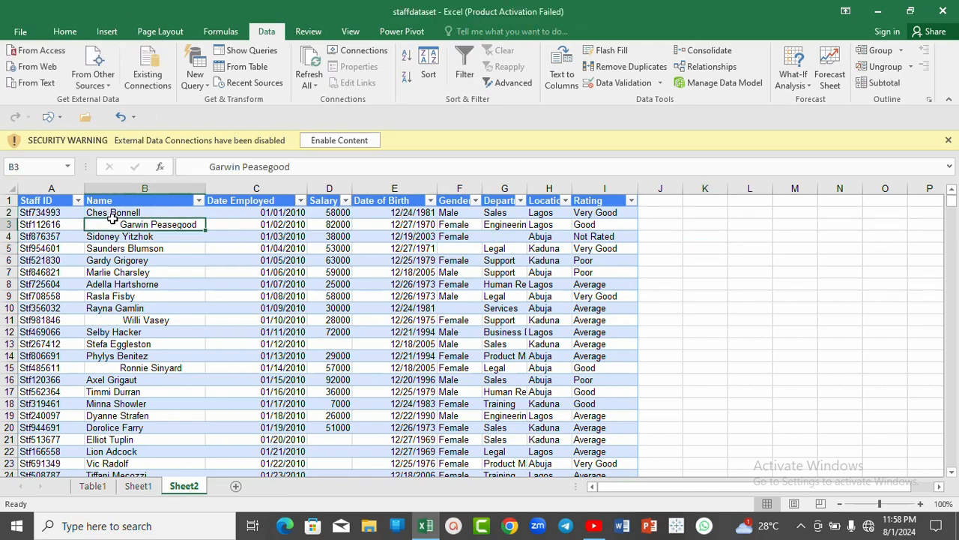
click(237, 68)
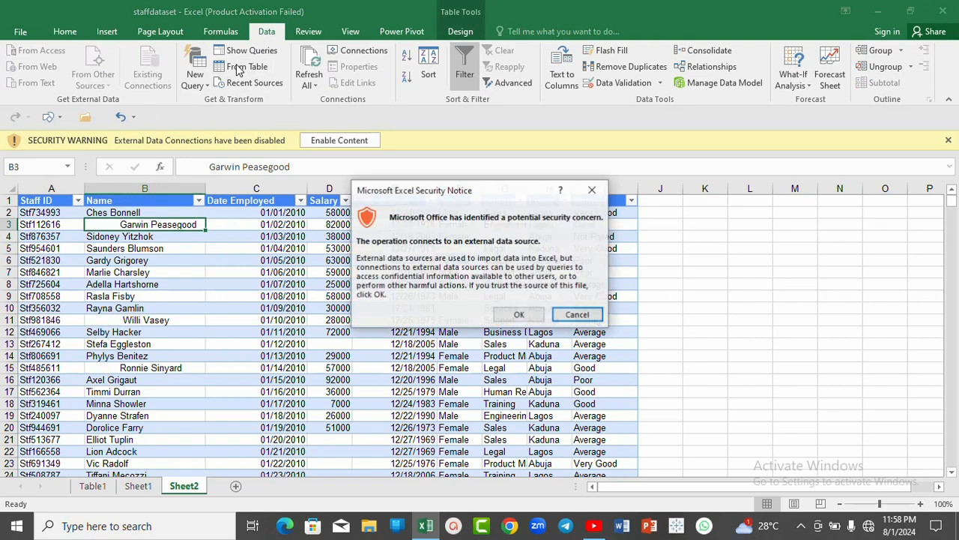
click(517, 315)
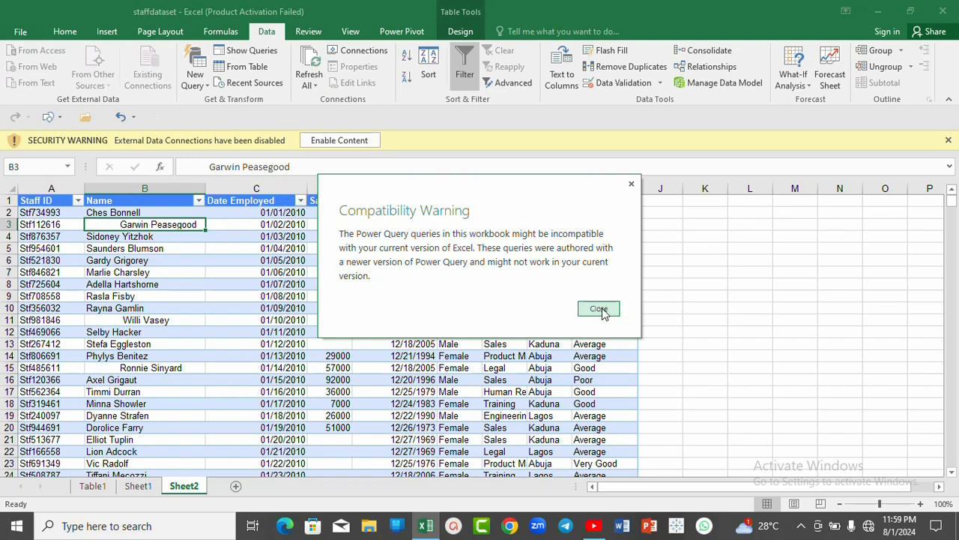
key(Return)
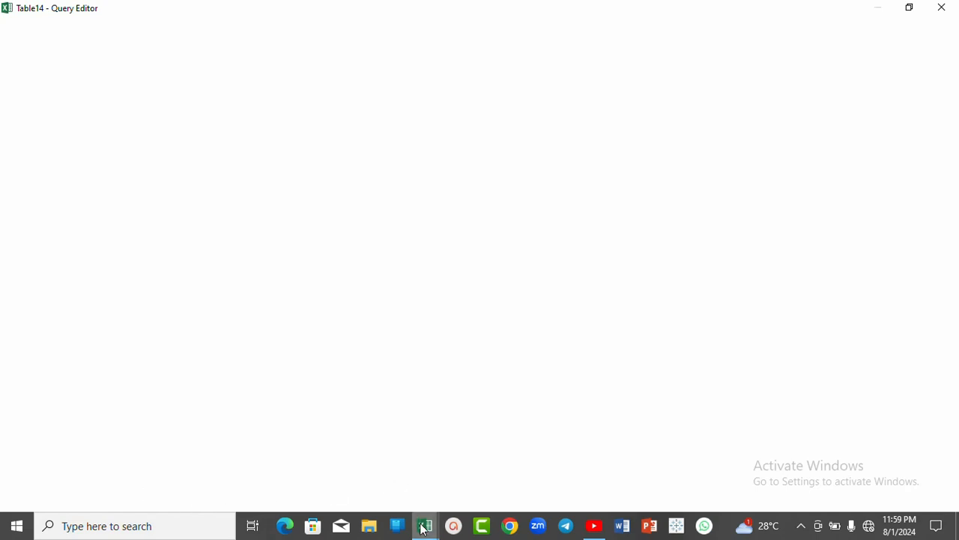
mouse_move(424, 529)
click(481, 471)
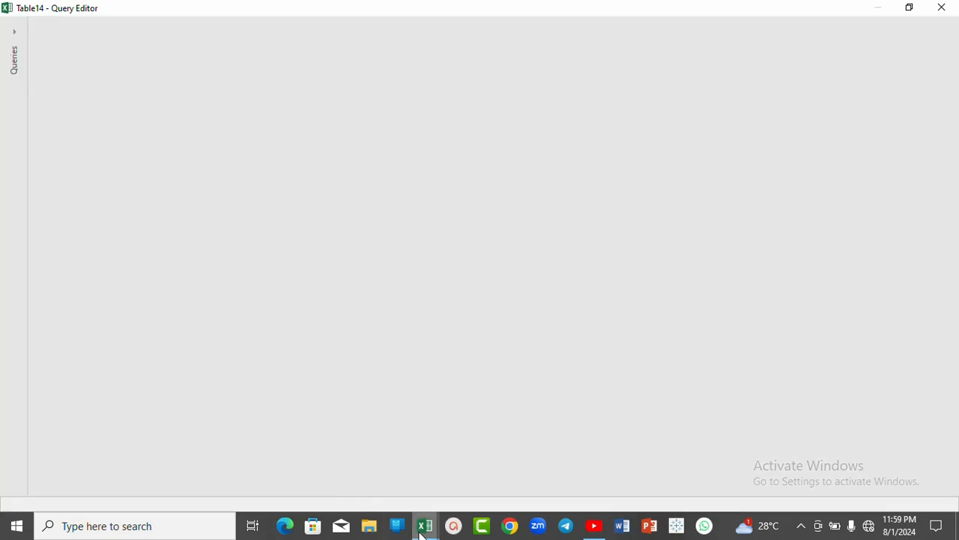
mouse_move(424, 532)
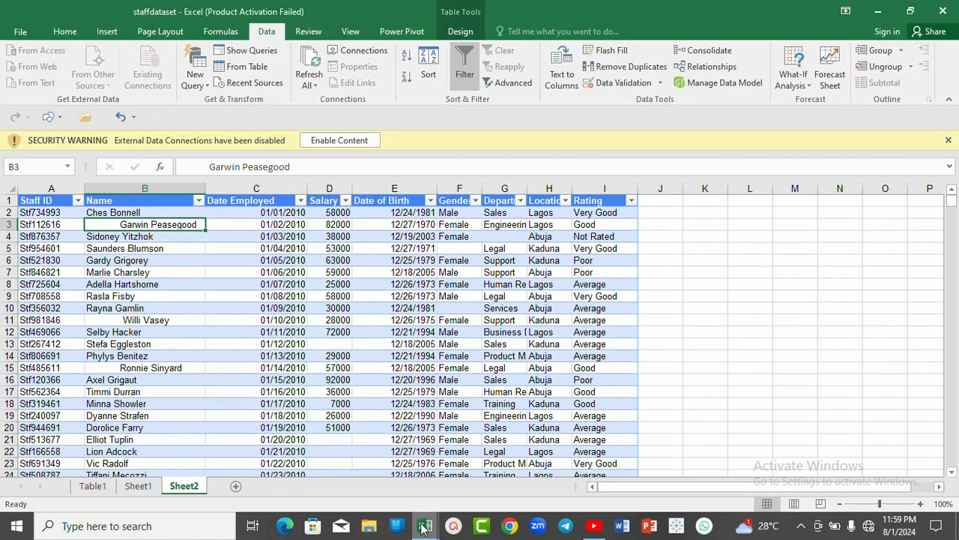
mouse_move(425, 527)
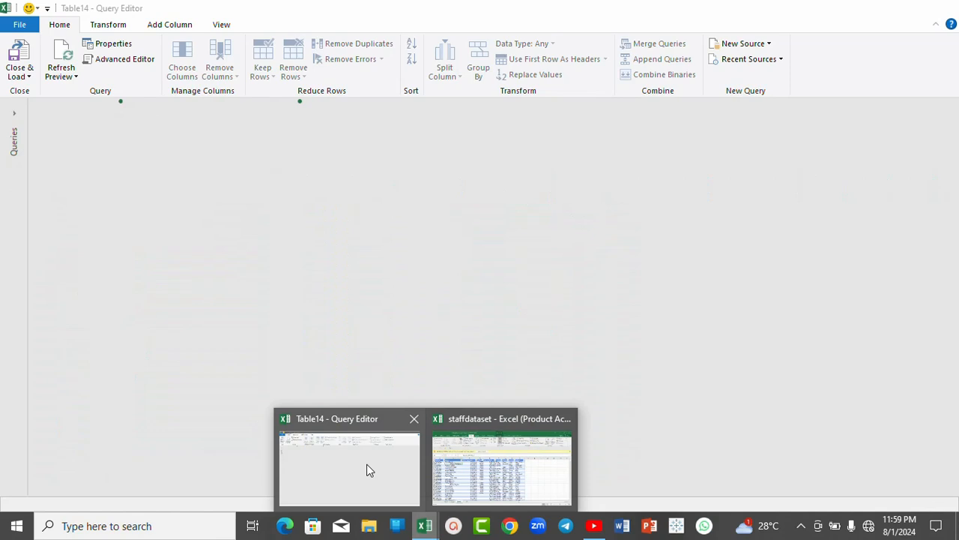
click(367, 470)
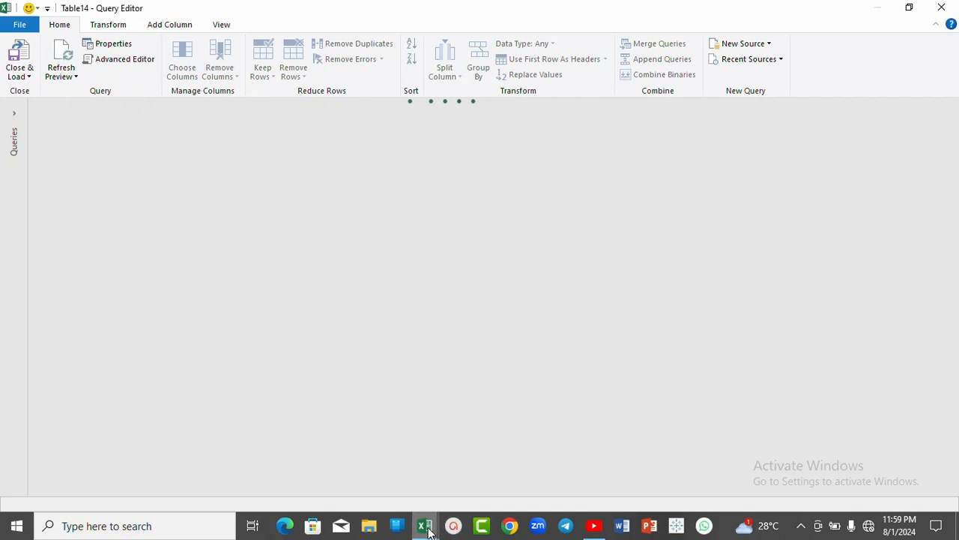
mouse_move(425, 527)
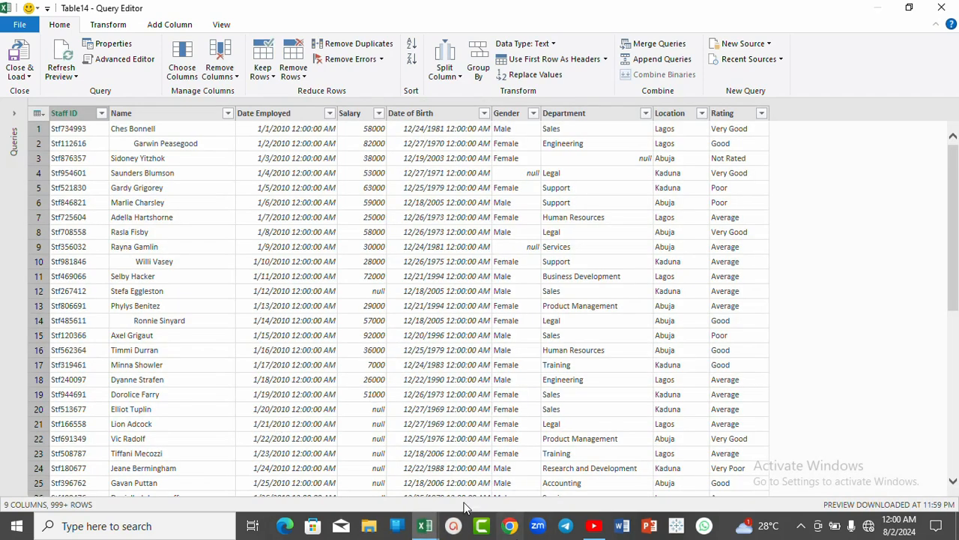
- Examine the loaded staff rows for missing values and inconsistent entries
click(376, 470)
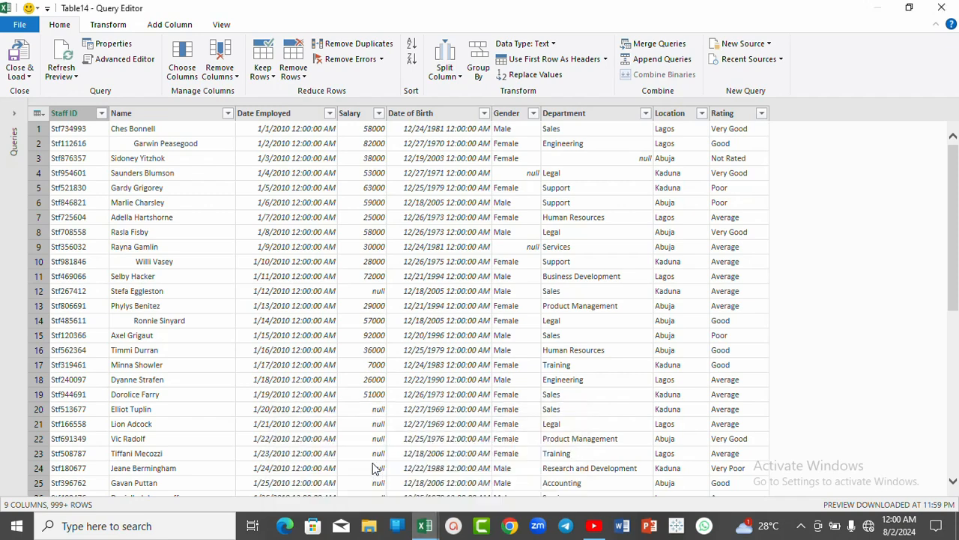
drag(954, 160, 948, 480)
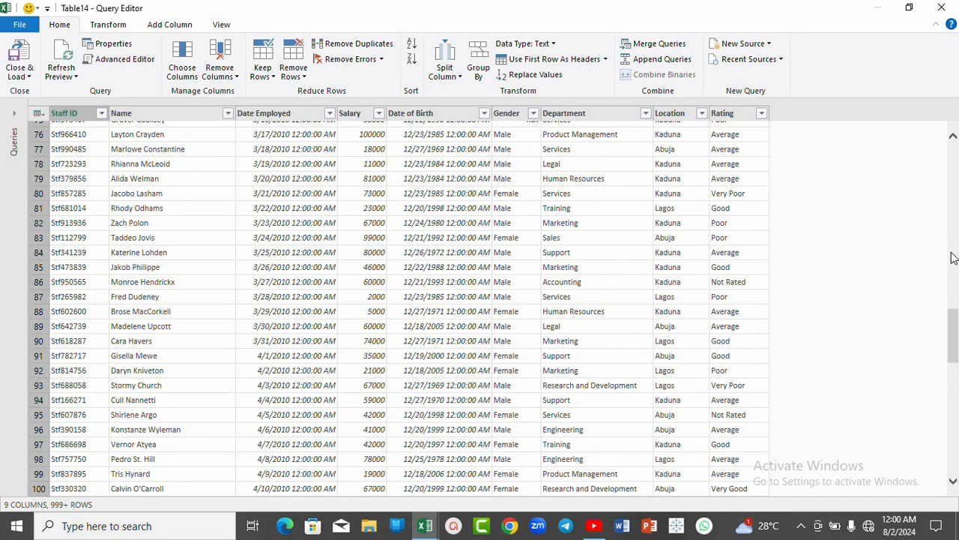
click(952, 482)
drag(953, 484, 953, 483)
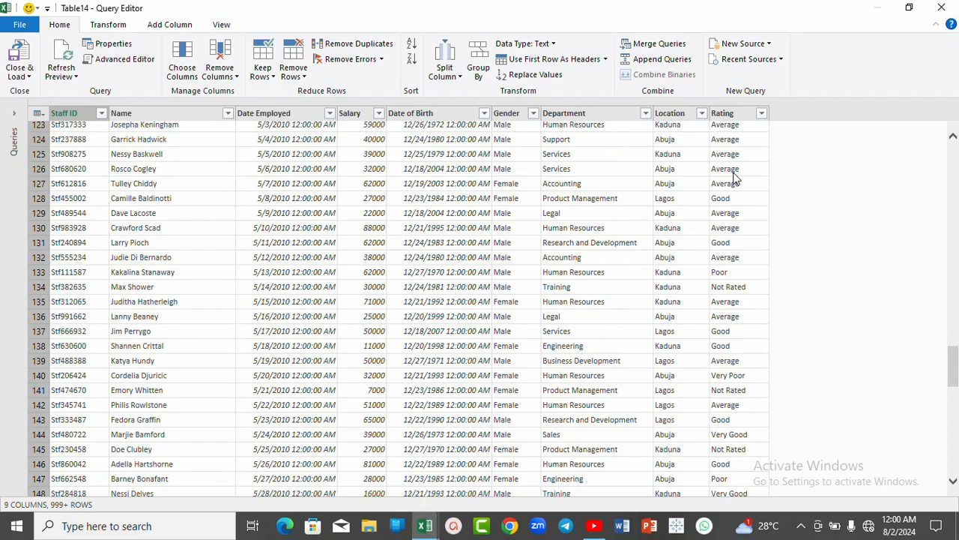
drag(953, 379, 952, 247)
drag(942, 154, 941, 120)
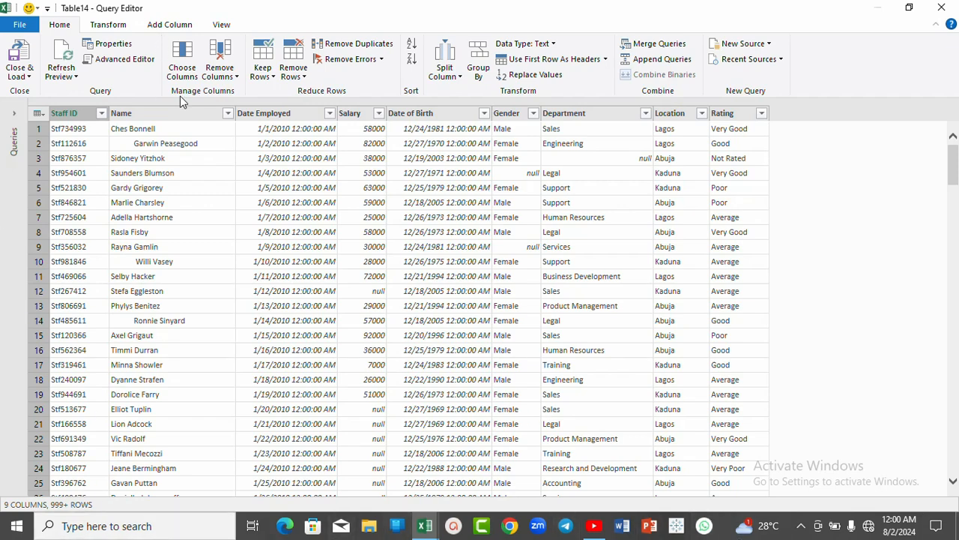
- Trim the extra spaces from the values in the Name column
click(171, 115)
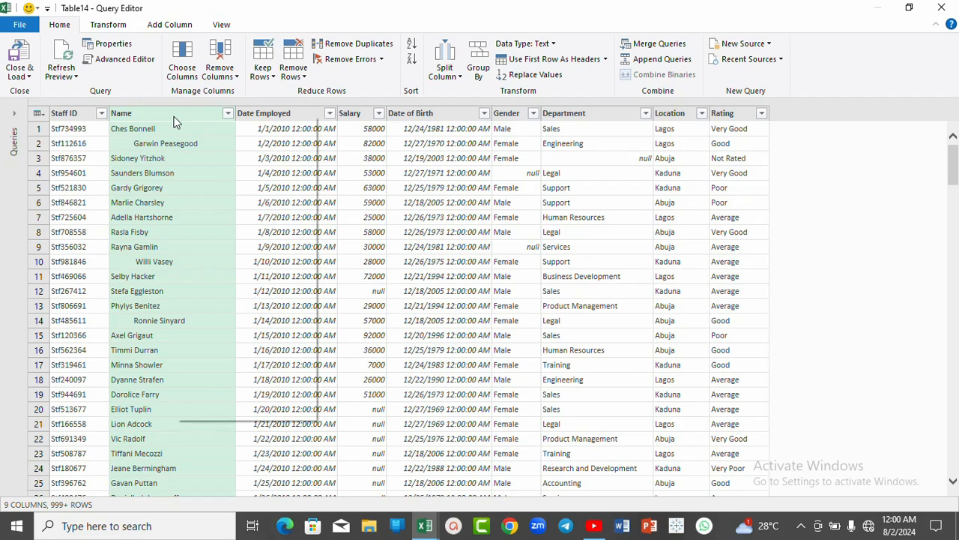
right_click(175, 117)
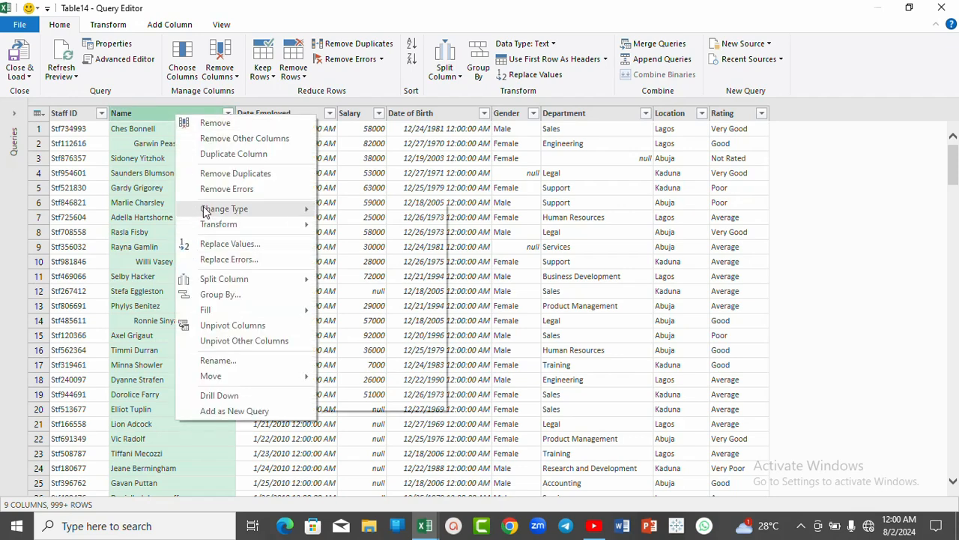
mouse_move(204, 212)
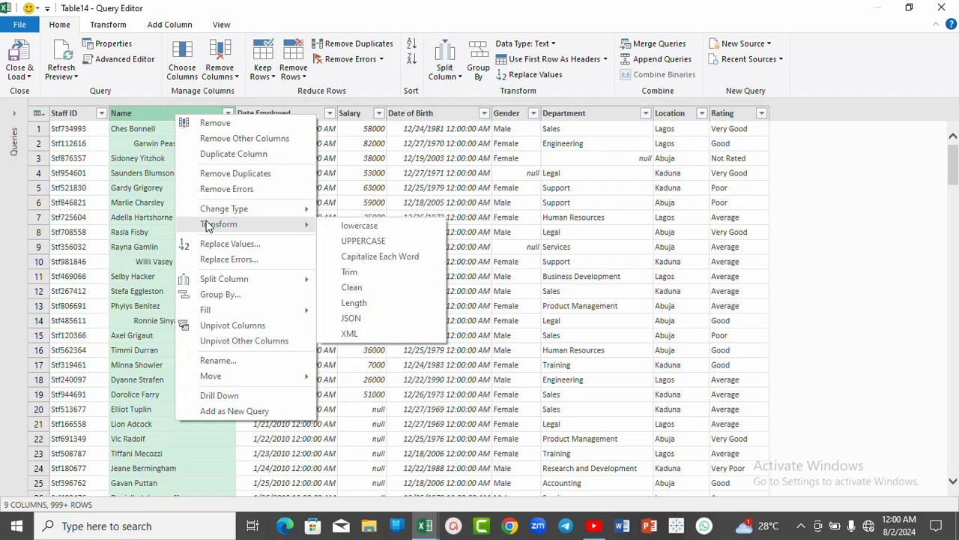
click(350, 272)
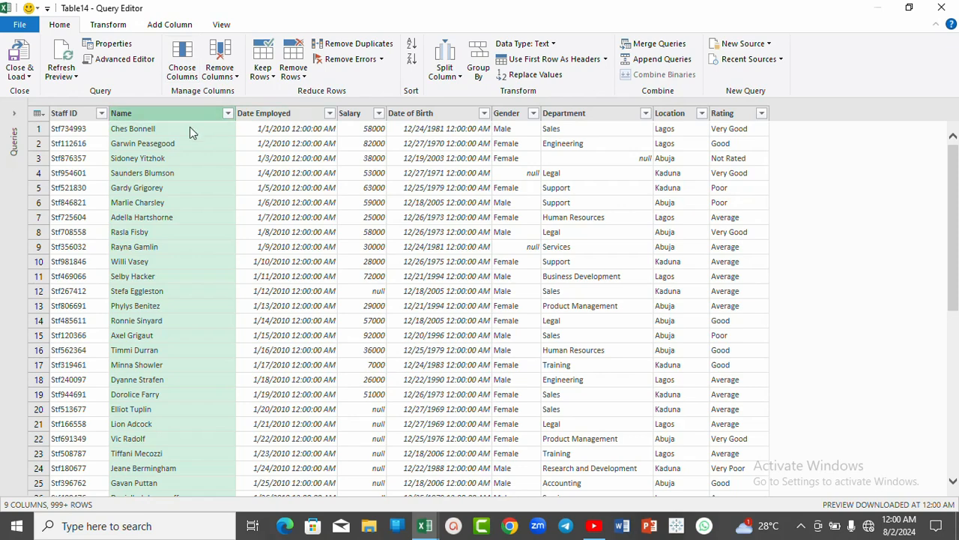
- Split the Name column by a Space delimiter at the left-most delimiter
click(449, 75)
click(480, 93)
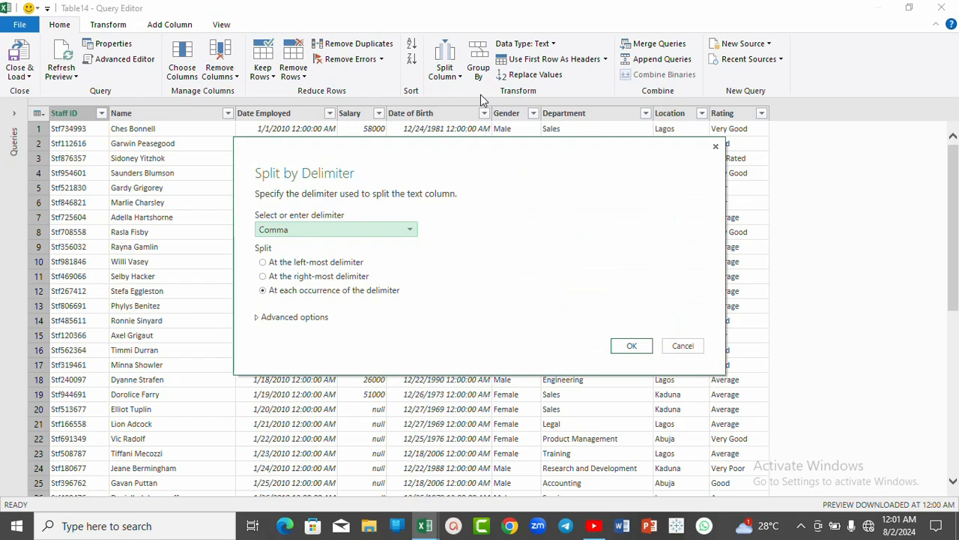
click(411, 231)
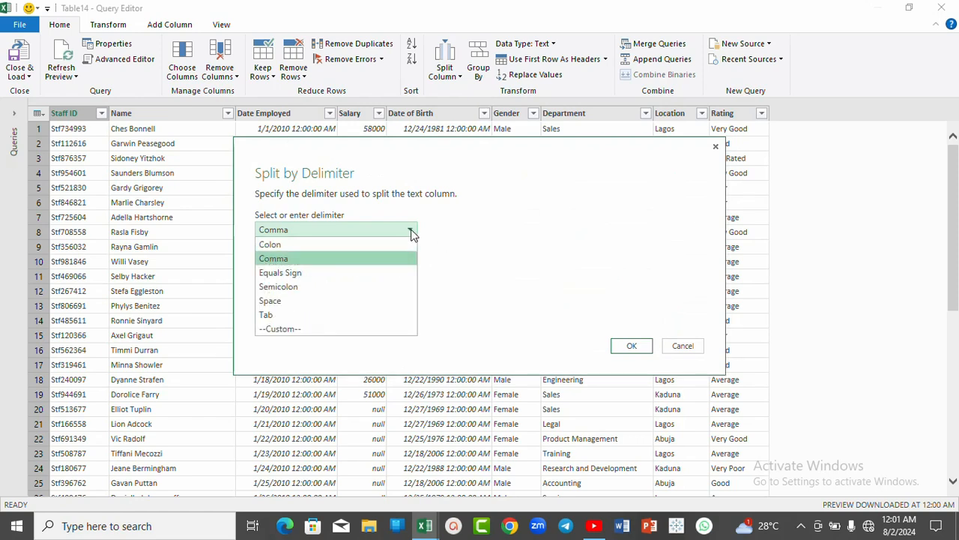
click(392, 300)
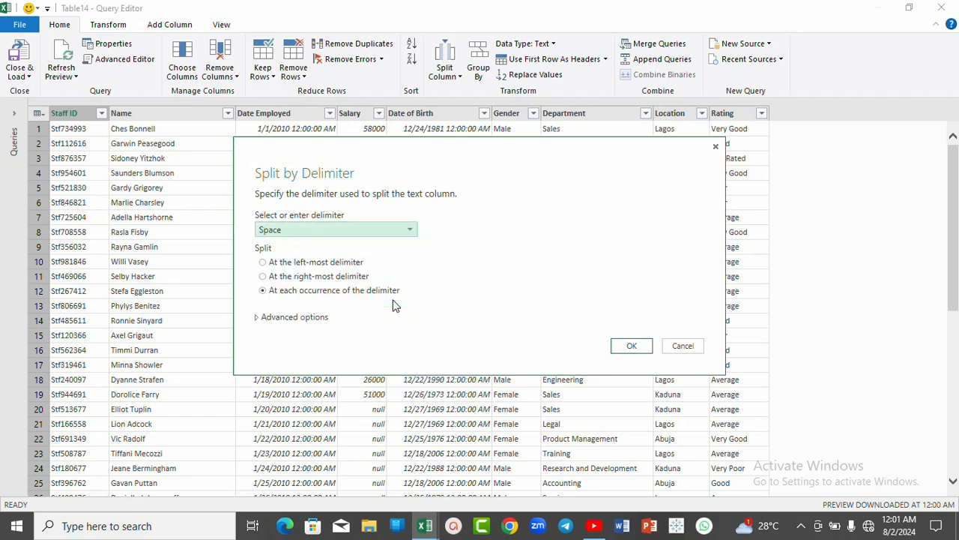
click(264, 262)
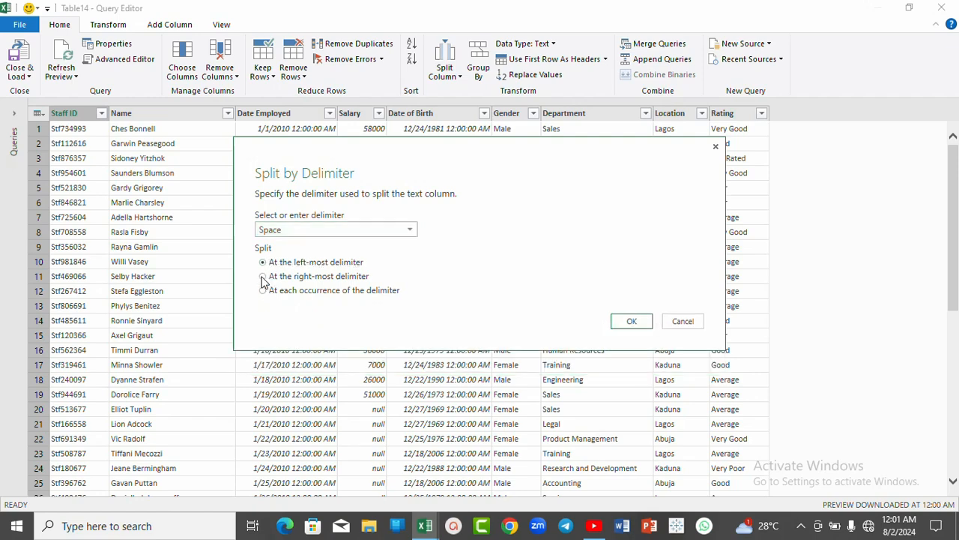
click(264, 277)
click(264, 264)
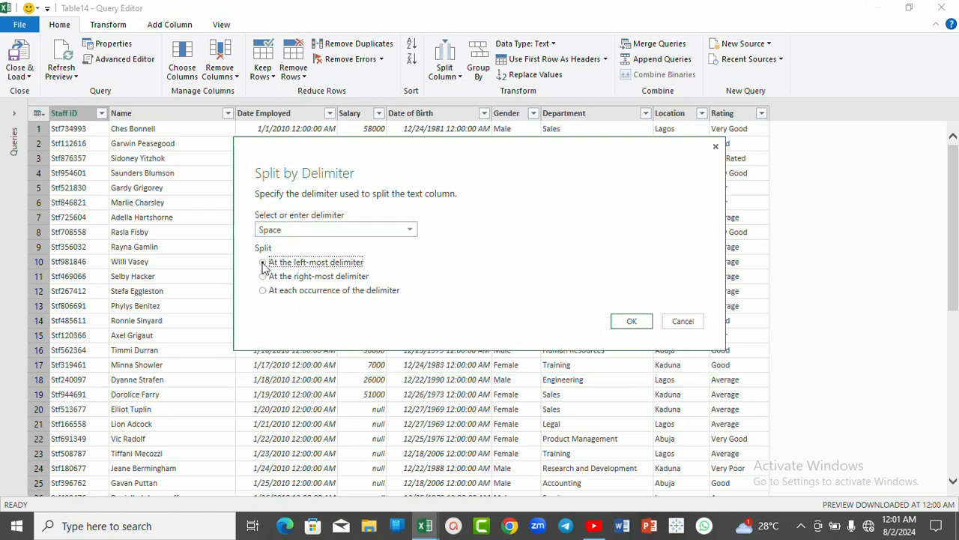
click(633, 322)
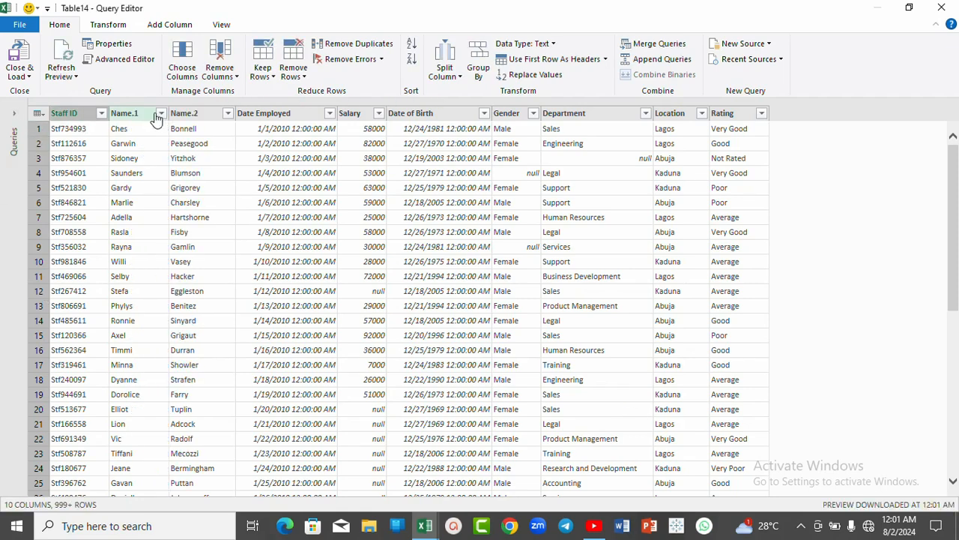
- Rename the Name.1 column as First Name
click(144, 110)
click(211, 113)
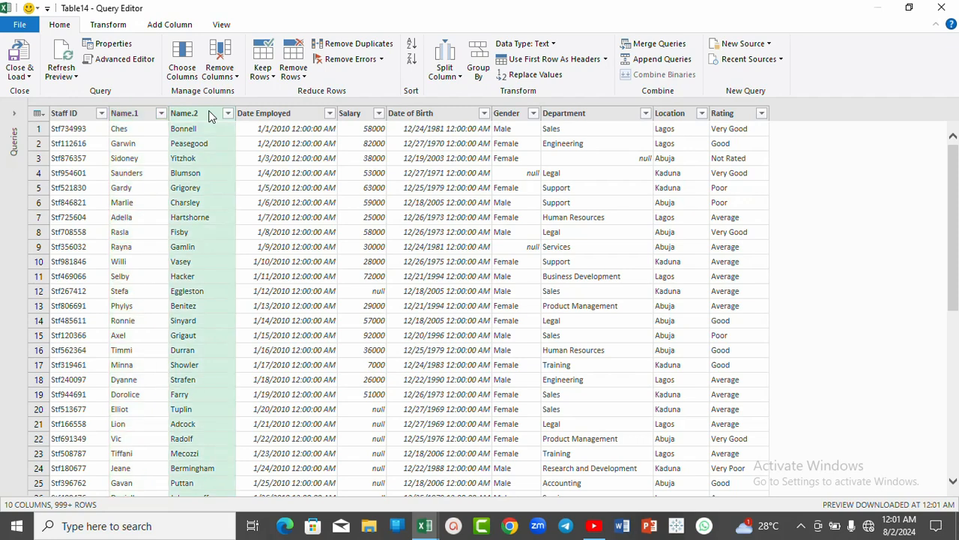
click(137, 114)
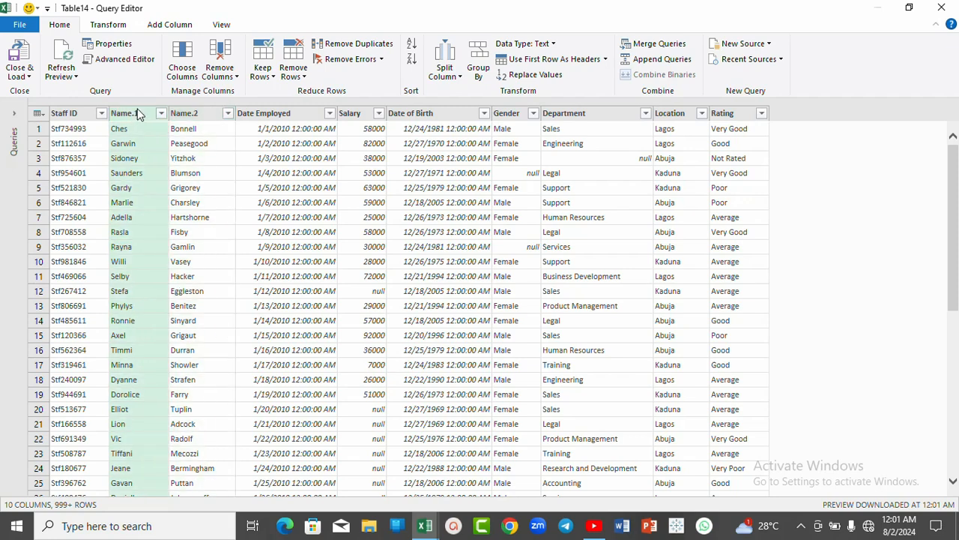
double_click(137, 114)
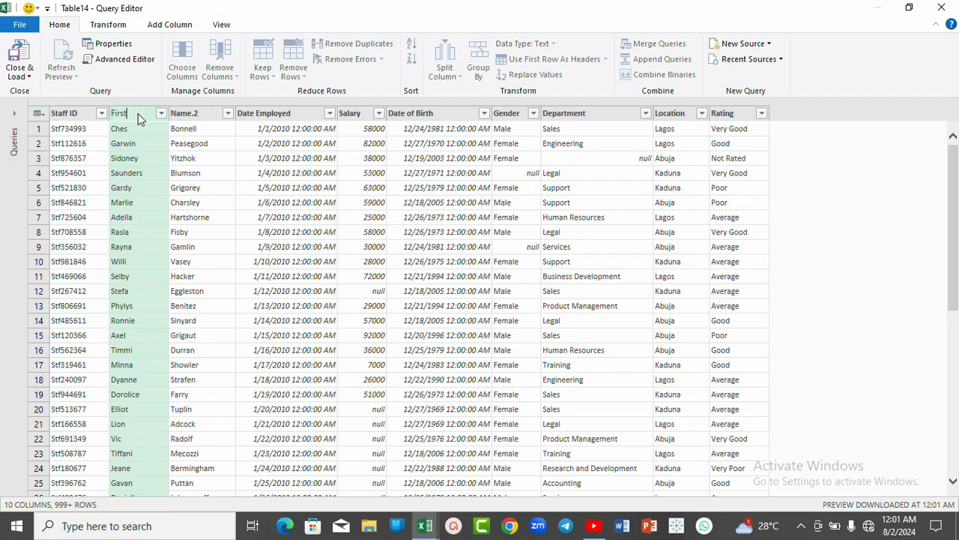
text(First Name)
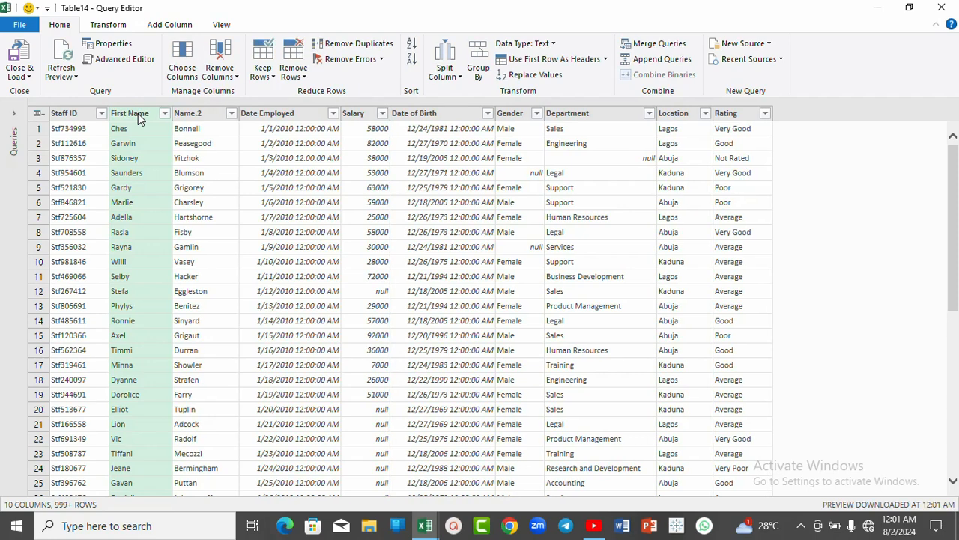
- Rename the Name.2 column as Surname
click(211, 115)
double_click(199, 112)
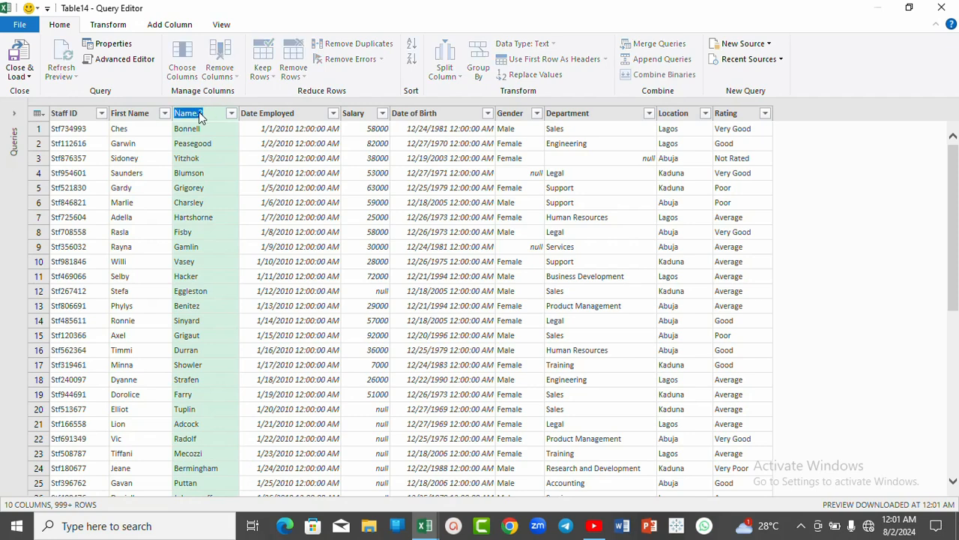
click(199, 114)
drag(199, 114, 209, 113)
double_click(186, 113)
text(Surname)
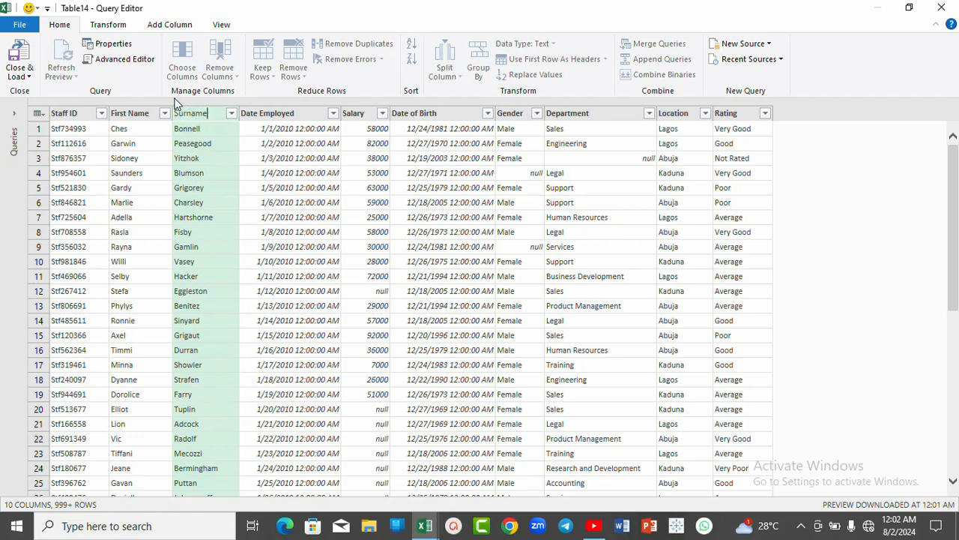
key(Escape)
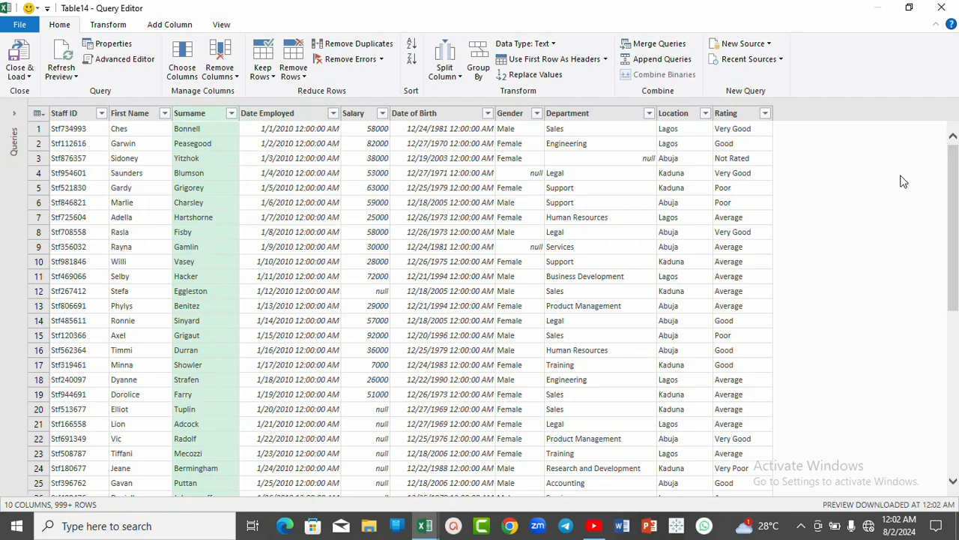
- Change the data type of the Date Employed column to Date
click(310, 114)
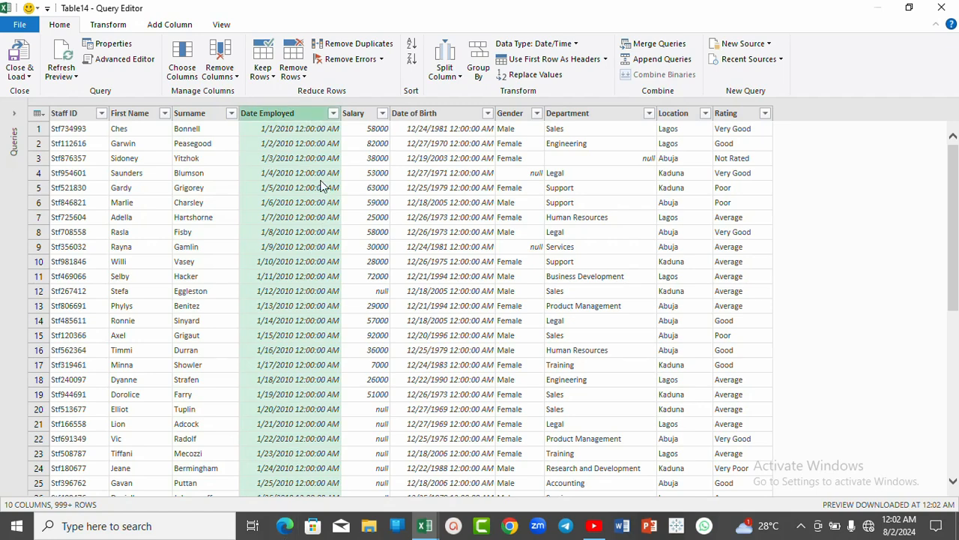
right_click(303, 112)
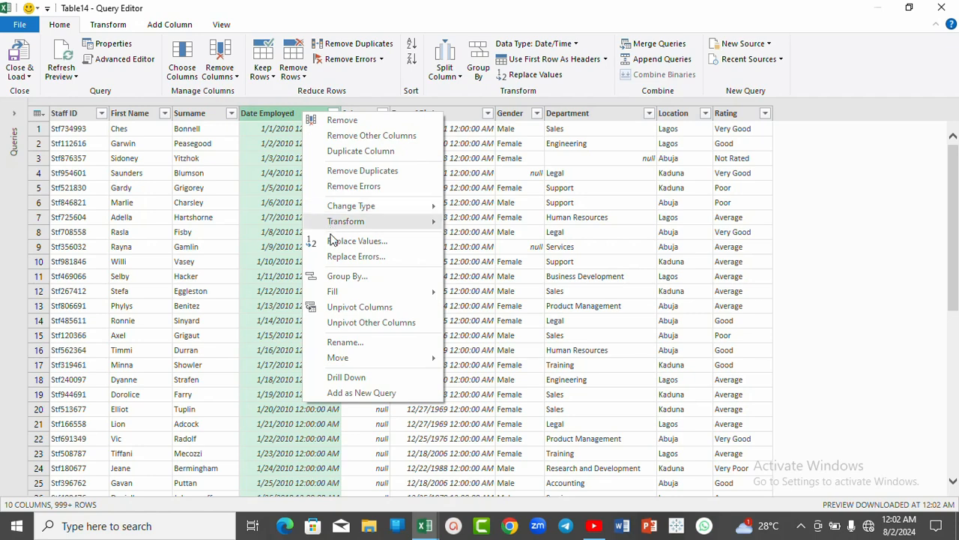
mouse_move(330, 223)
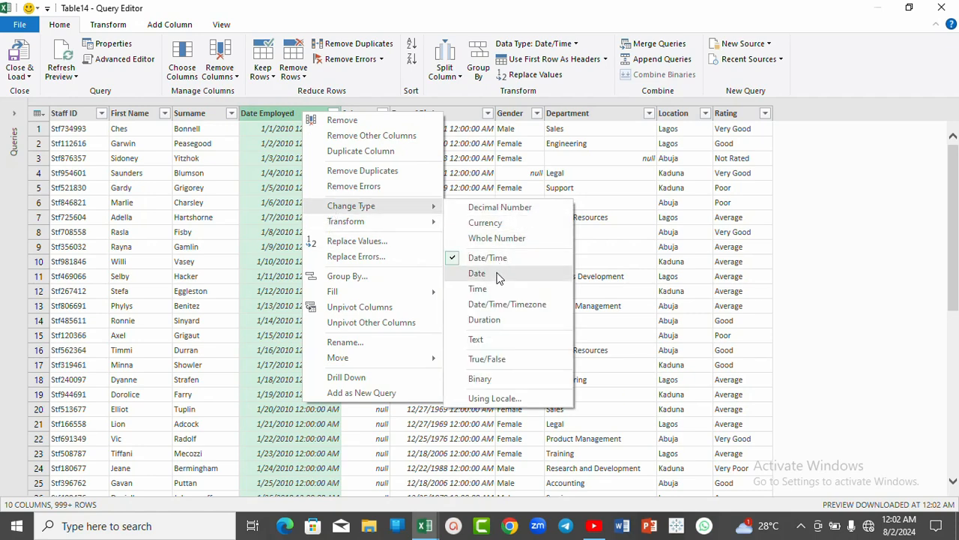
click(500, 276)
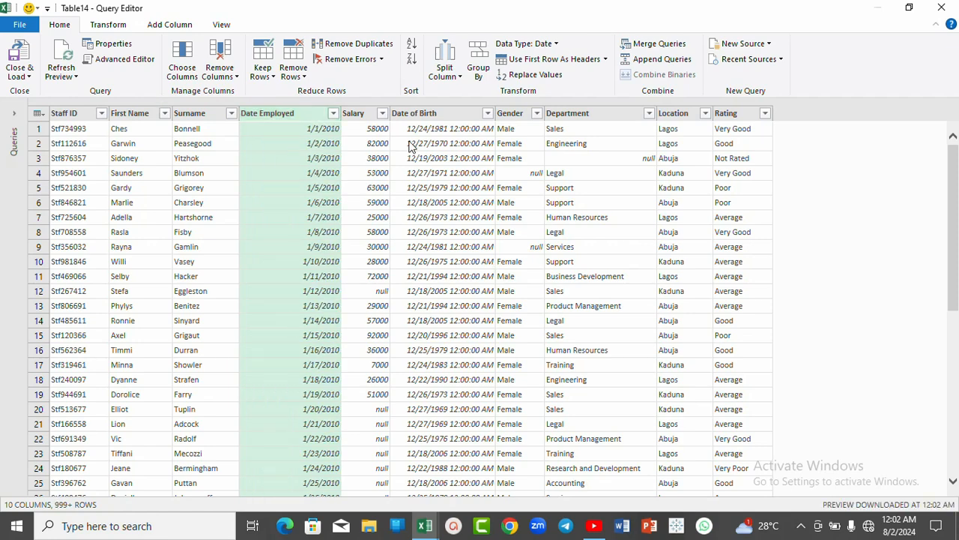
- Change the data type of the Date of Birth column to Date
click(461, 114)
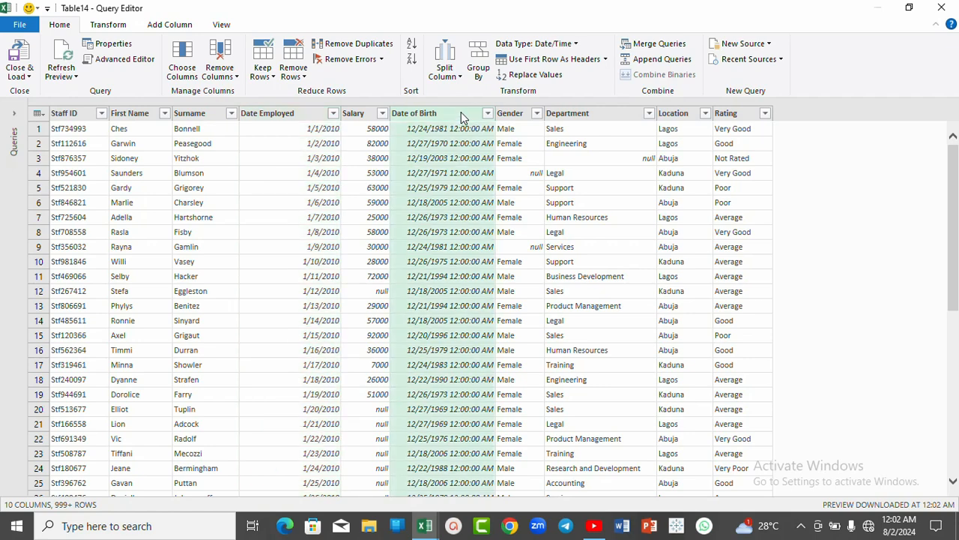
right_click(457, 112)
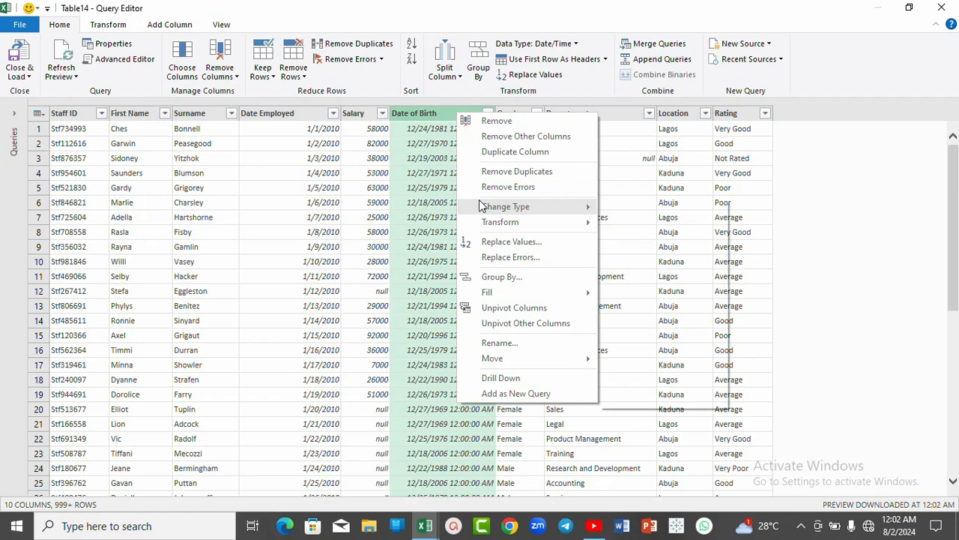
mouse_move(486, 206)
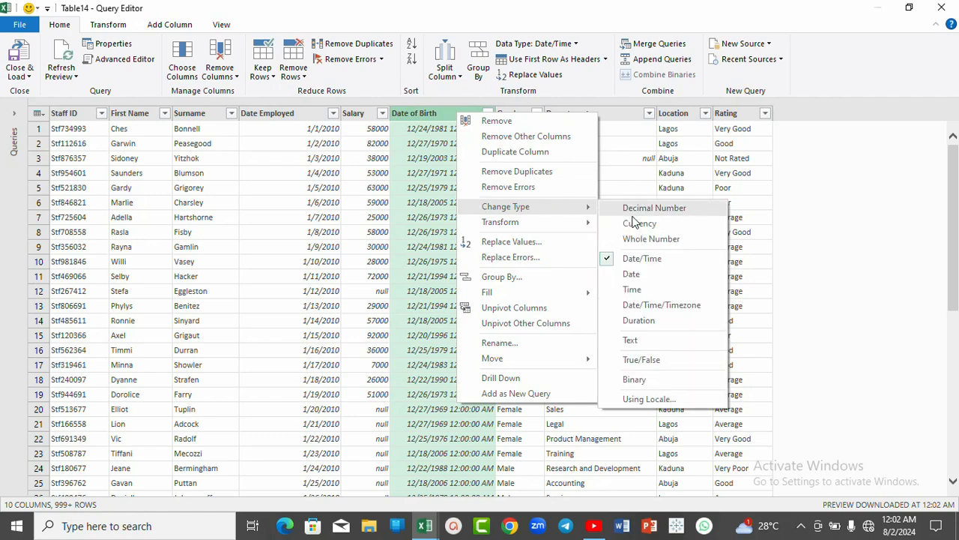
click(631, 274)
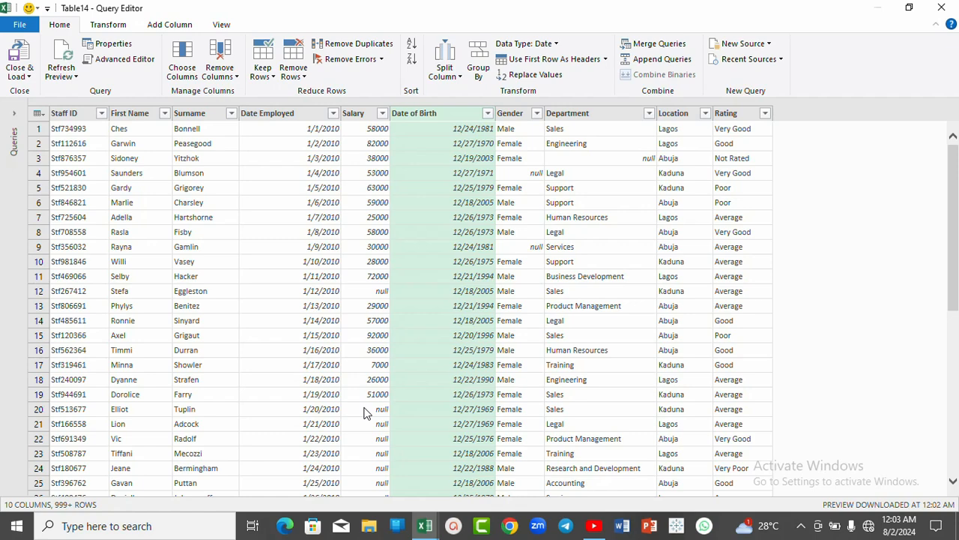
- Trim the extra spaces from the text in the Gender and Department columns
right_click(525, 116)
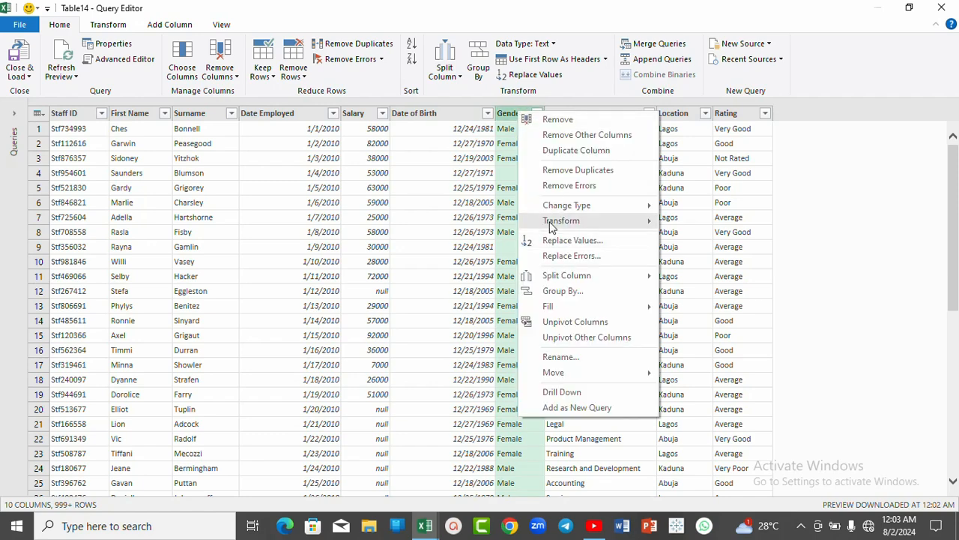
mouse_move(552, 227)
click(705, 253)
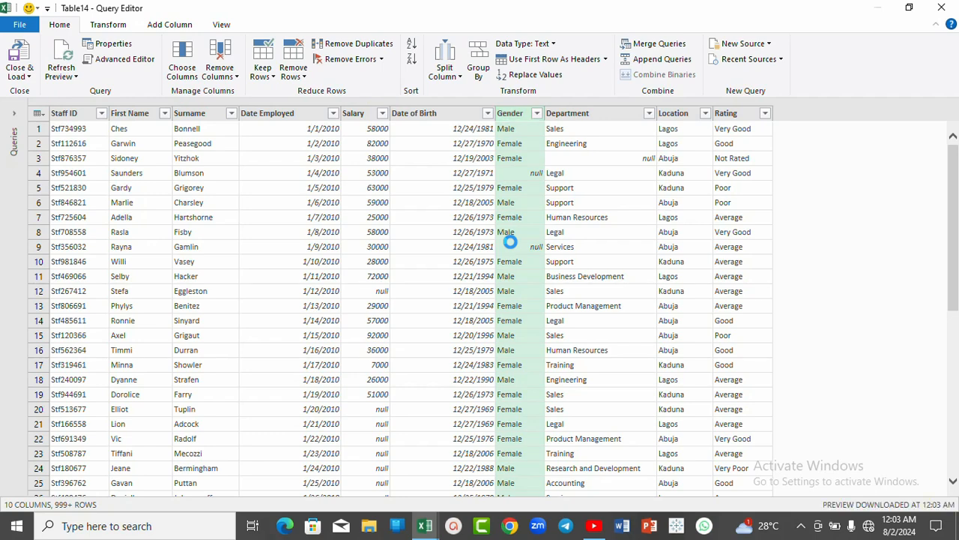
click(611, 118)
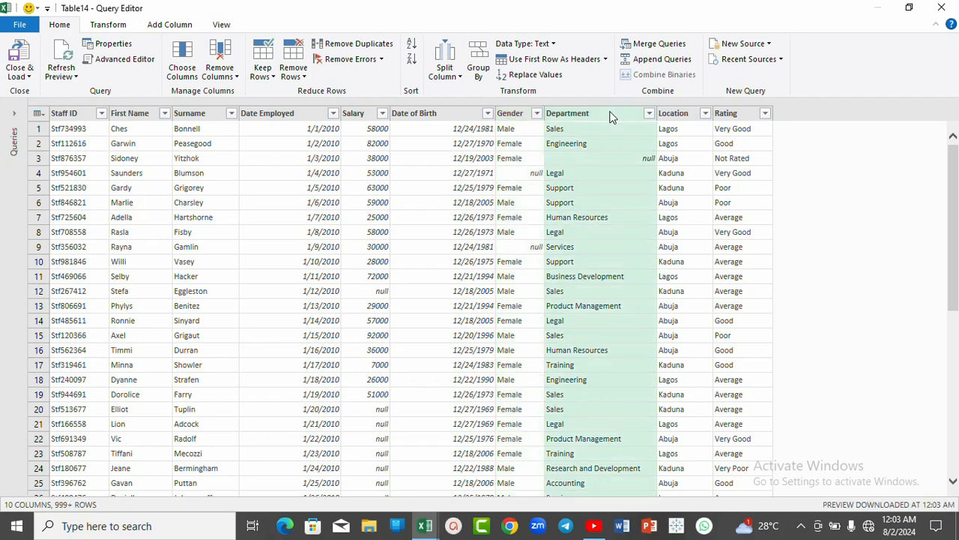
right_click(611, 118)
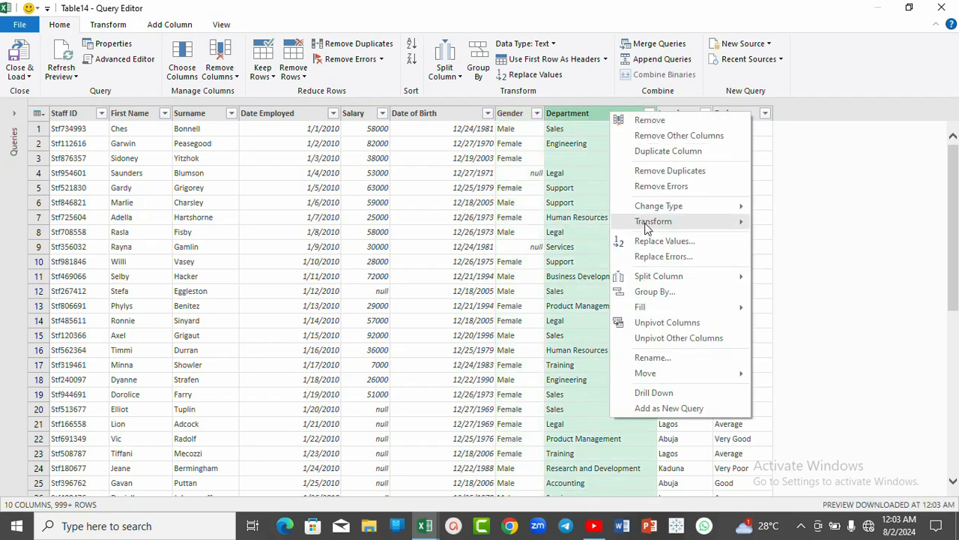
mouse_move(646, 227)
click(796, 255)
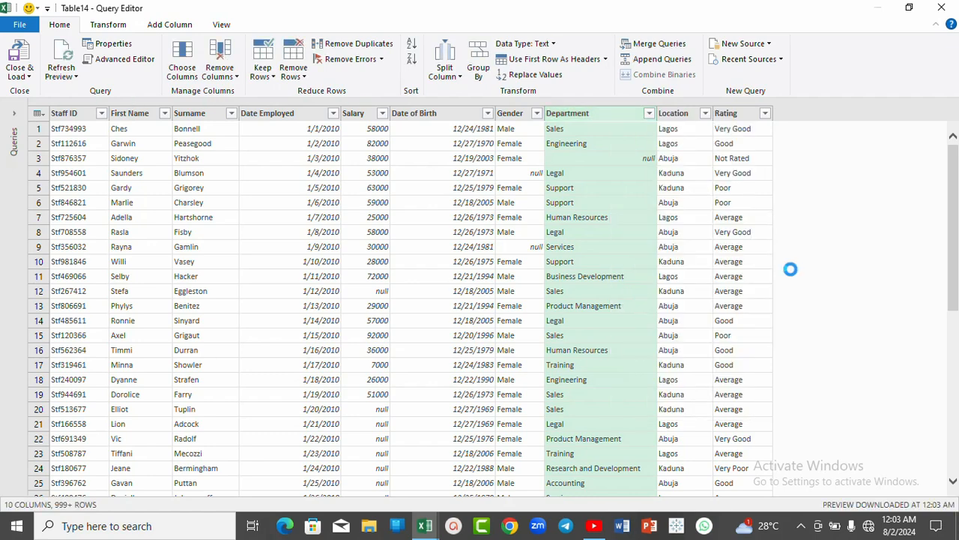
- Trim the extra spaces from the text in the Location column
click(688, 116)
right_click(689, 117)
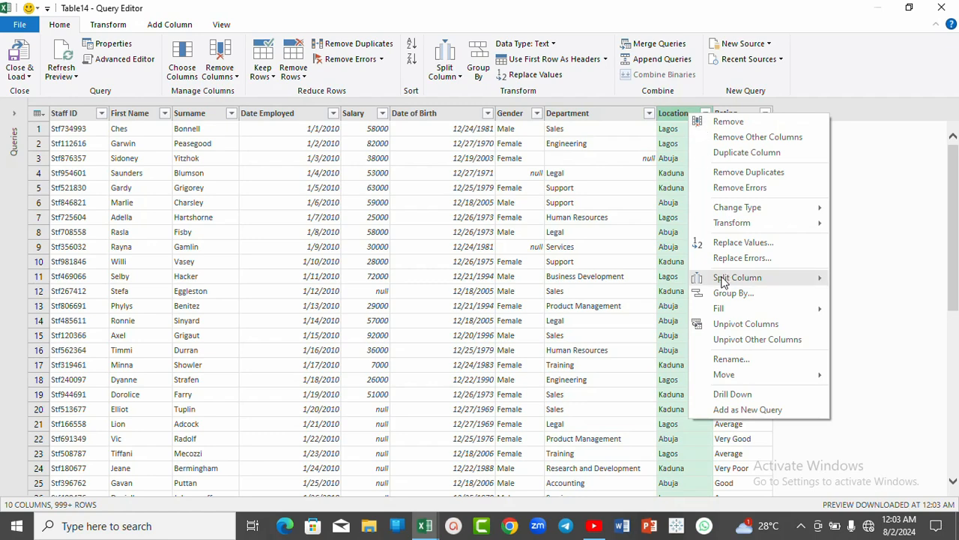
mouse_move(731, 225)
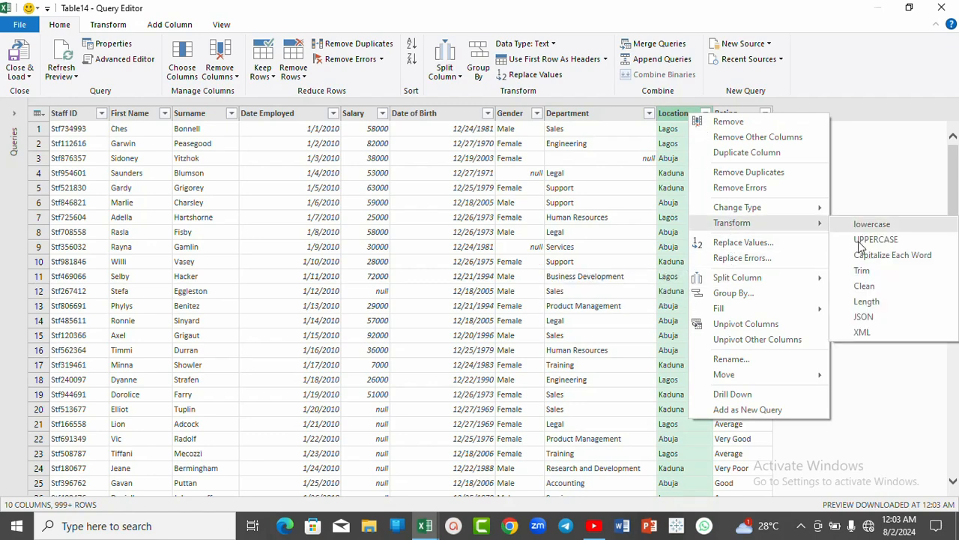
click(858, 272)
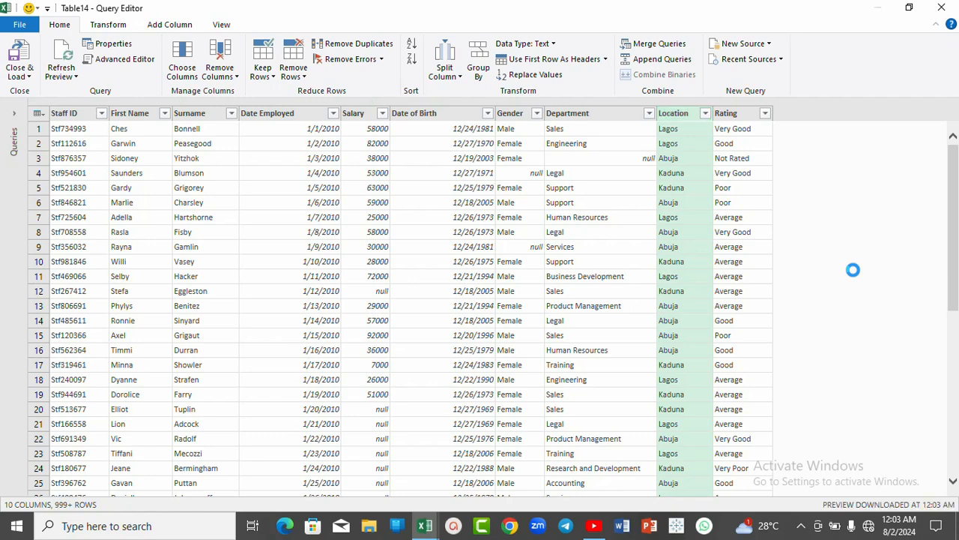
- Replace the null values in the Salary column with 0
click(382, 412)
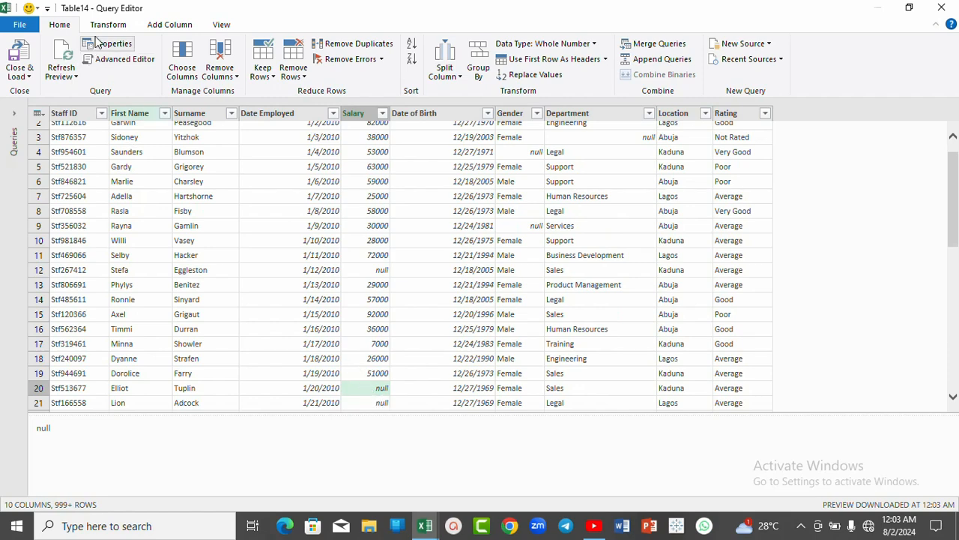
click(116, 28)
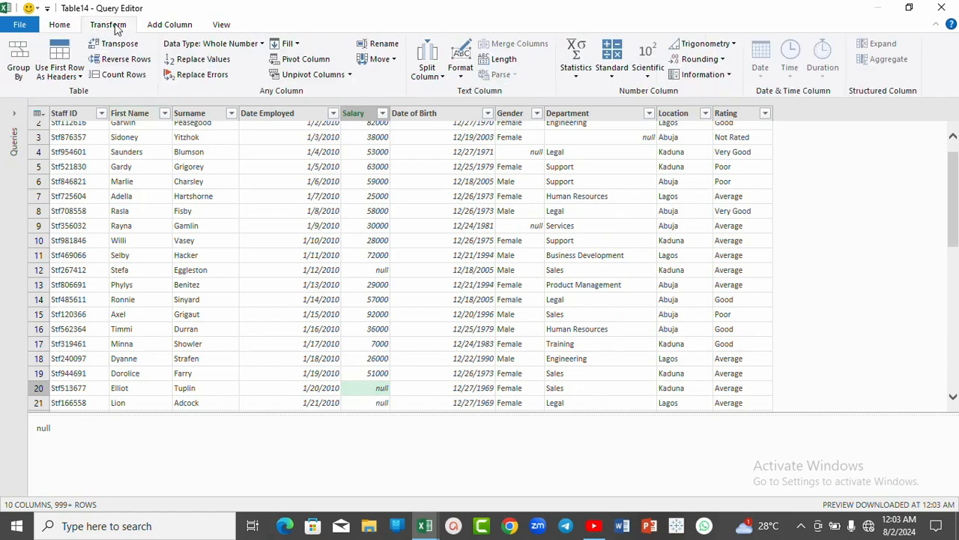
click(224, 59)
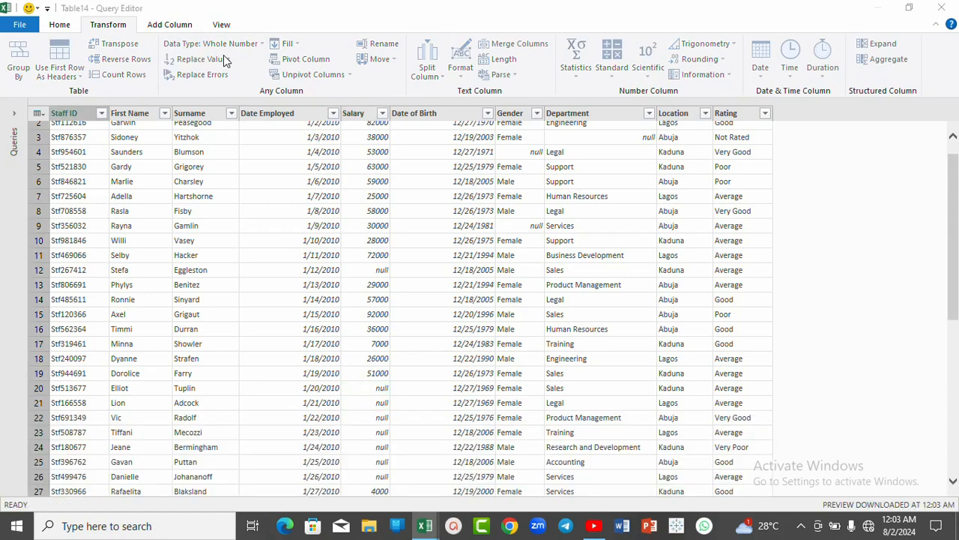
click(287, 285)
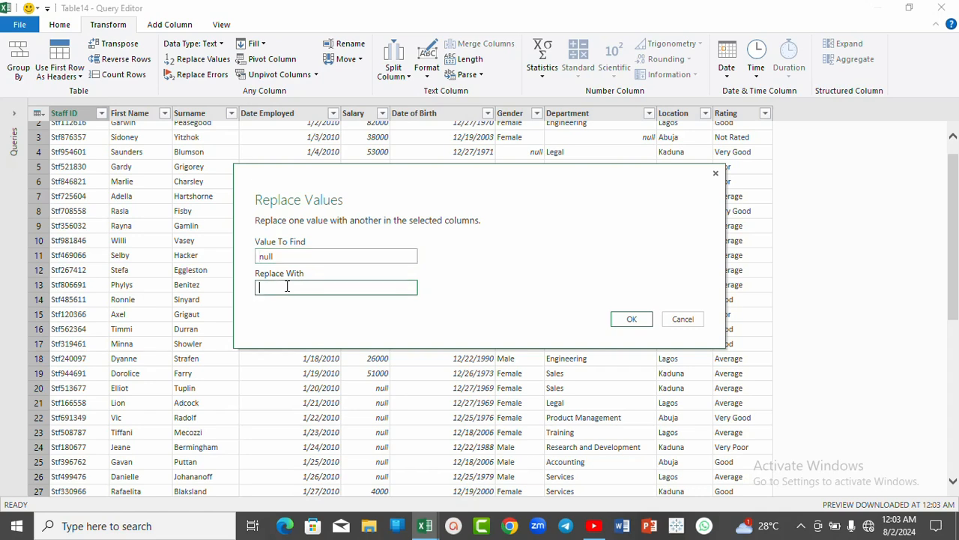
text(0)
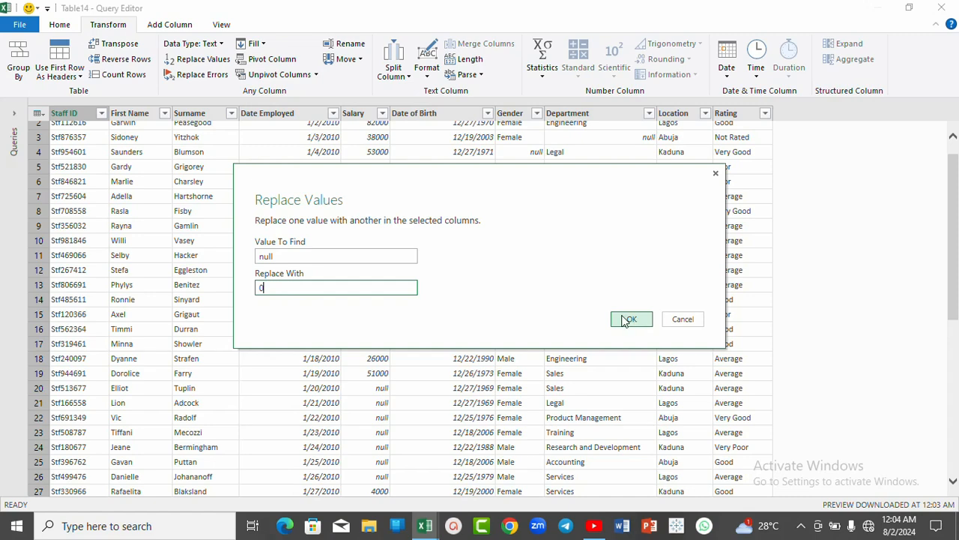
click(630, 321)
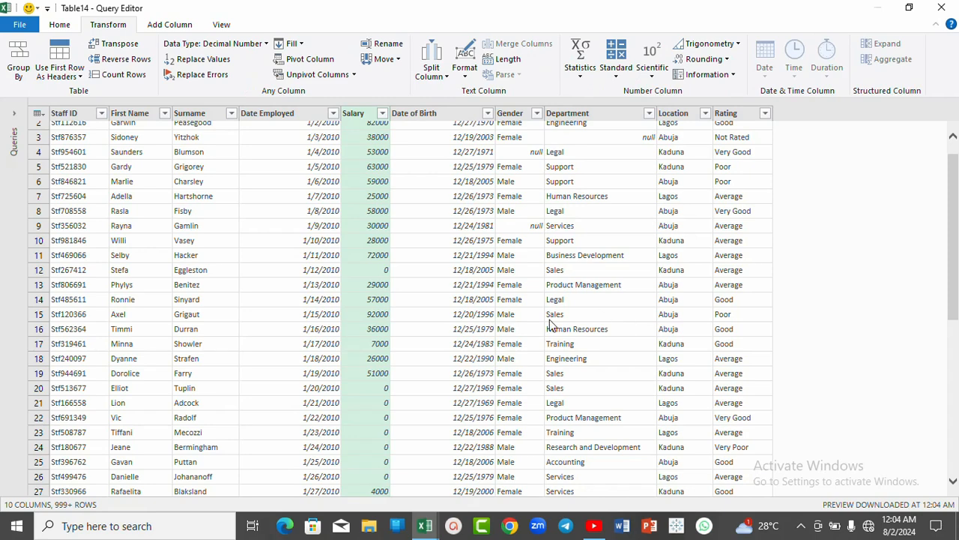
- Replace the null values in the Gender column with Others, matching entire cell contents
click(535, 154)
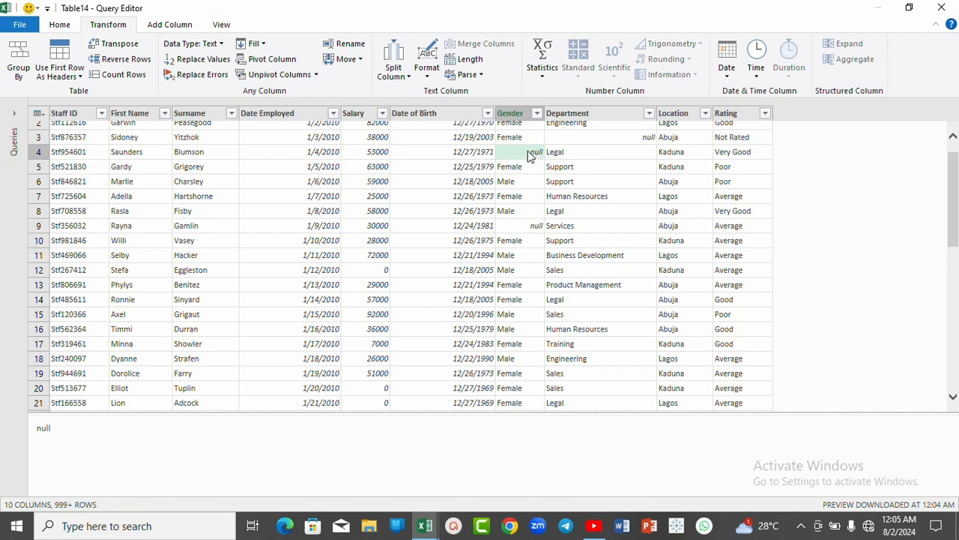
click(212, 63)
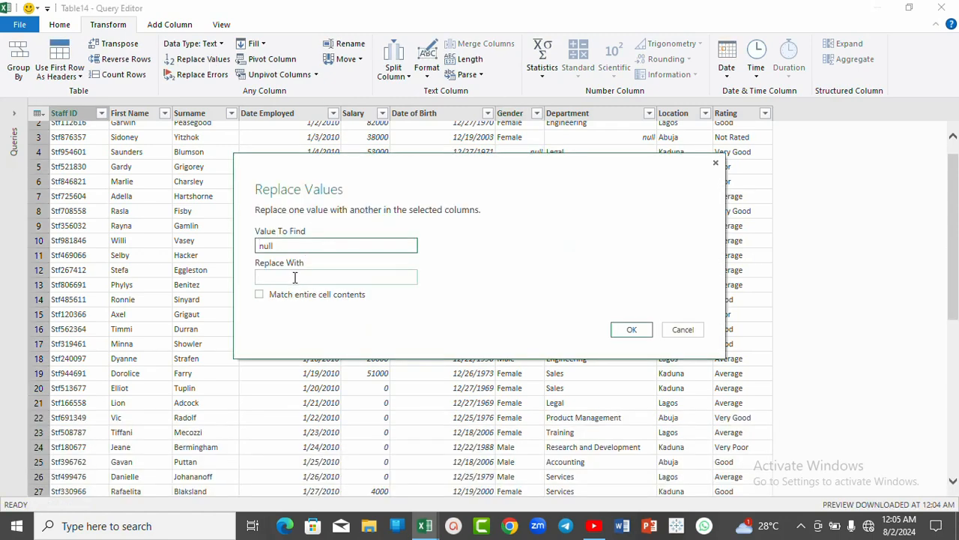
click(295, 277)
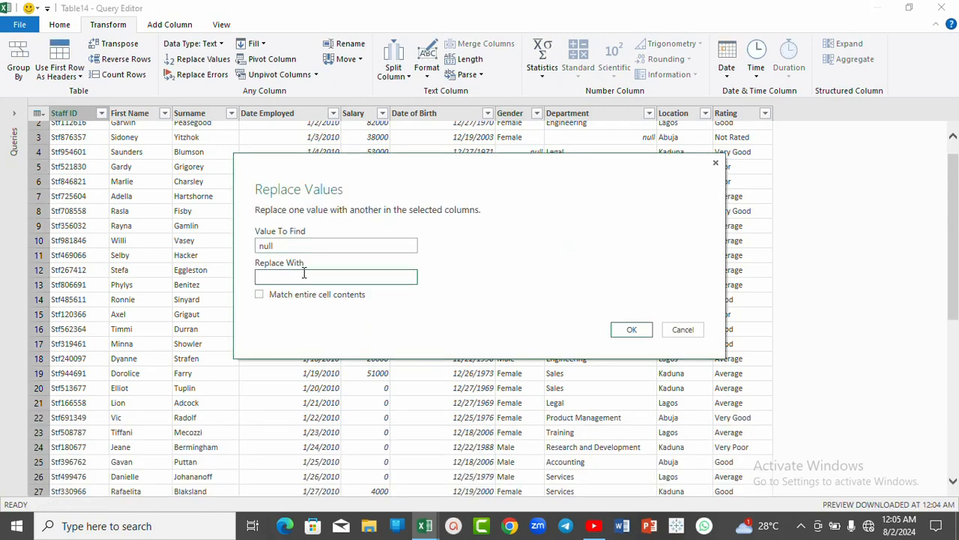
text(Others)
click(259, 294)
click(631, 331)
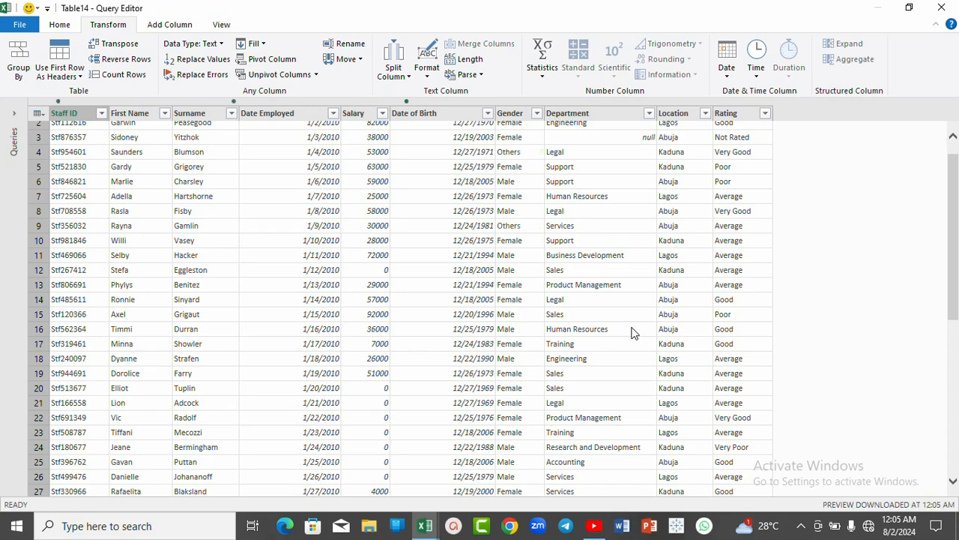
- Replace the null values in the Department column with Others, matching entire cell contents
click(642, 140)
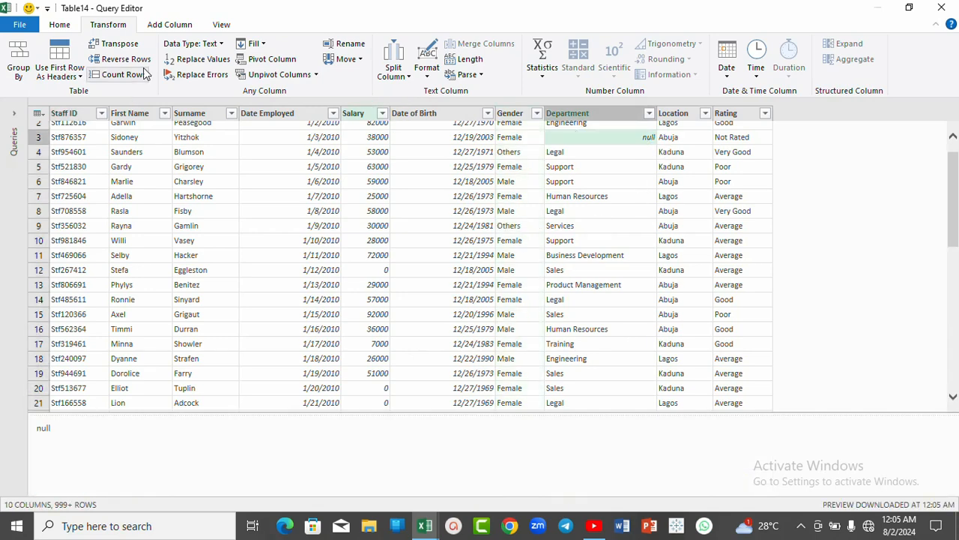
click(199, 59)
click(283, 275)
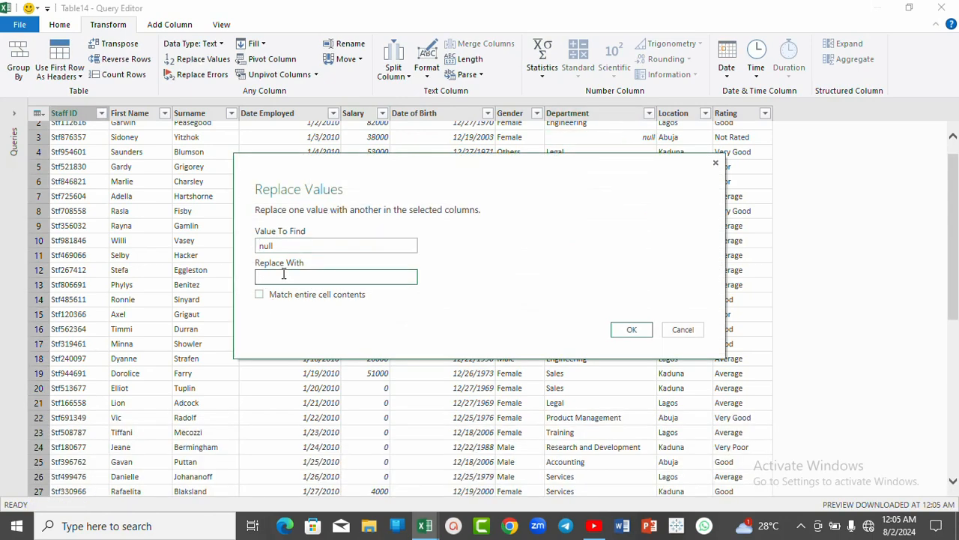
text(0thers)
click(258, 294)
click(619, 331)
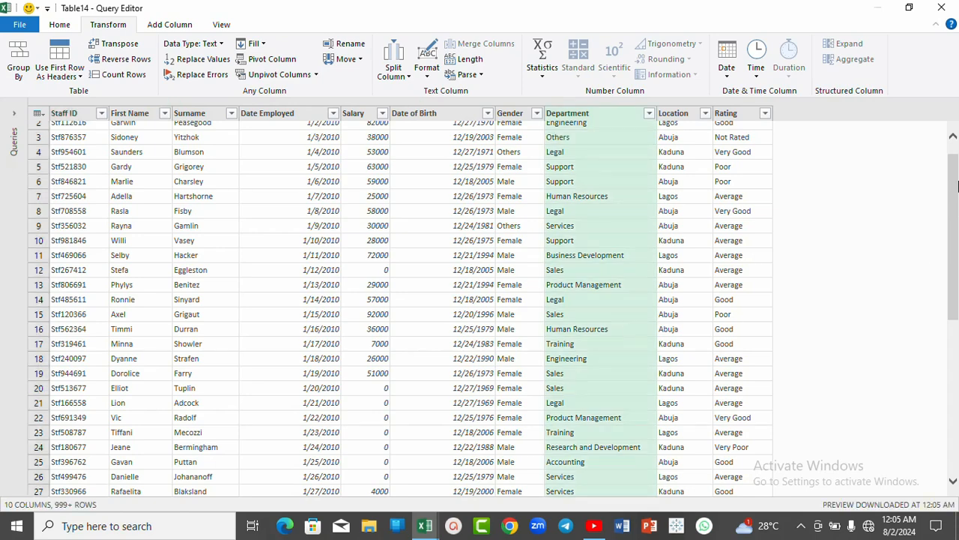
- Look through all preview rows of the query for remaining null values, and return to the first row
drag(956, 169, 956, 453)
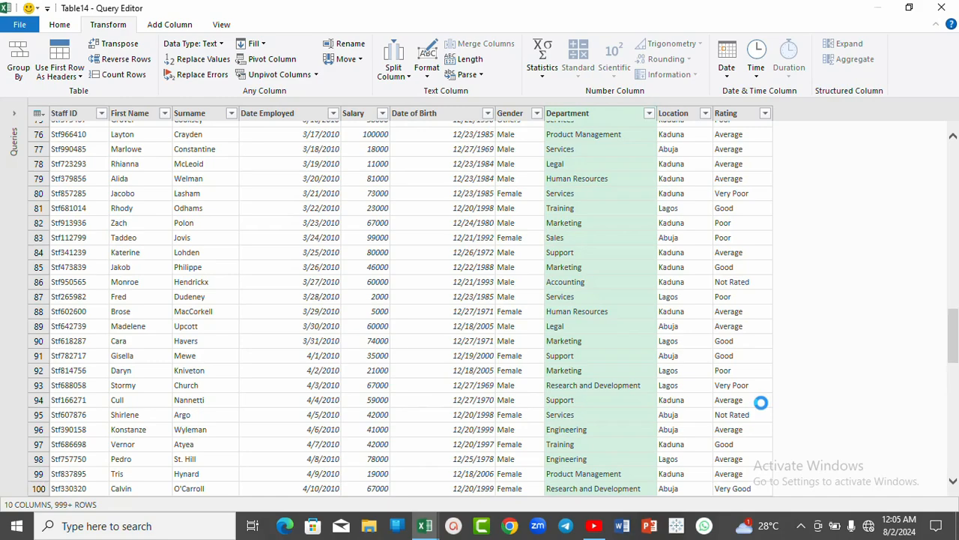
click(953, 482)
click(954, 484)
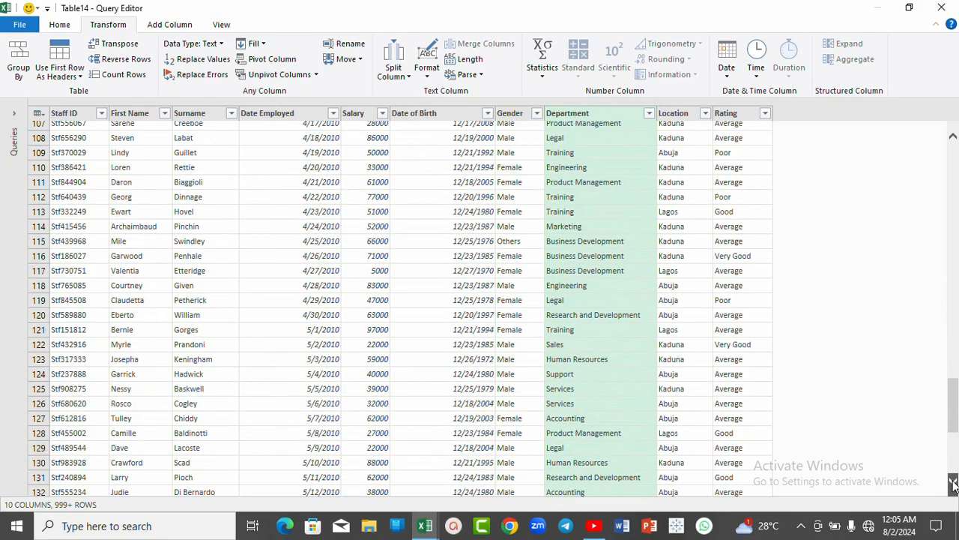
click(953, 484)
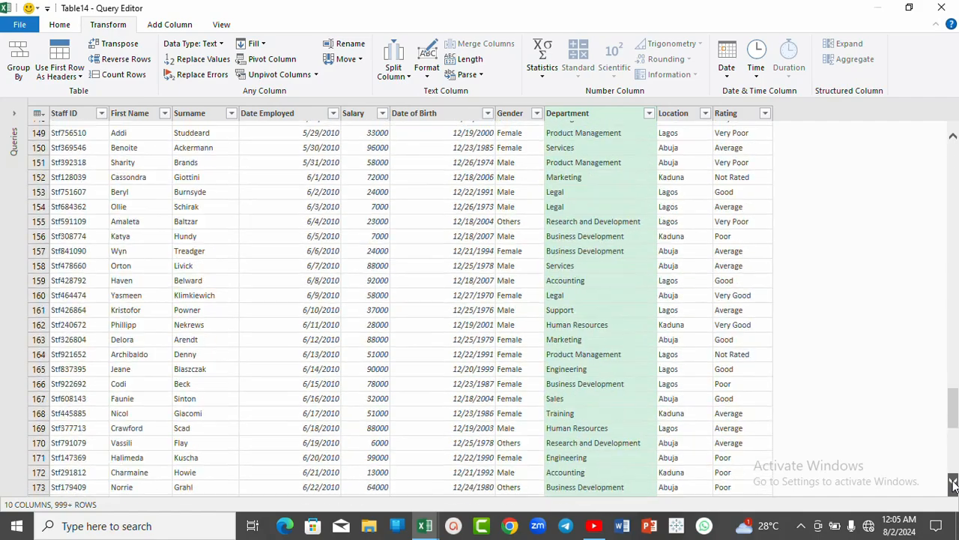
click(954, 483)
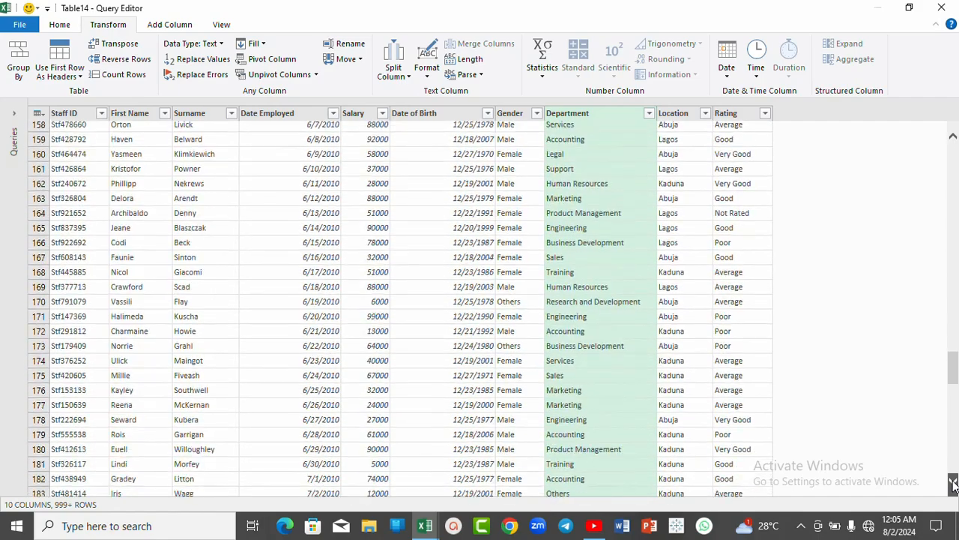
click(953, 483)
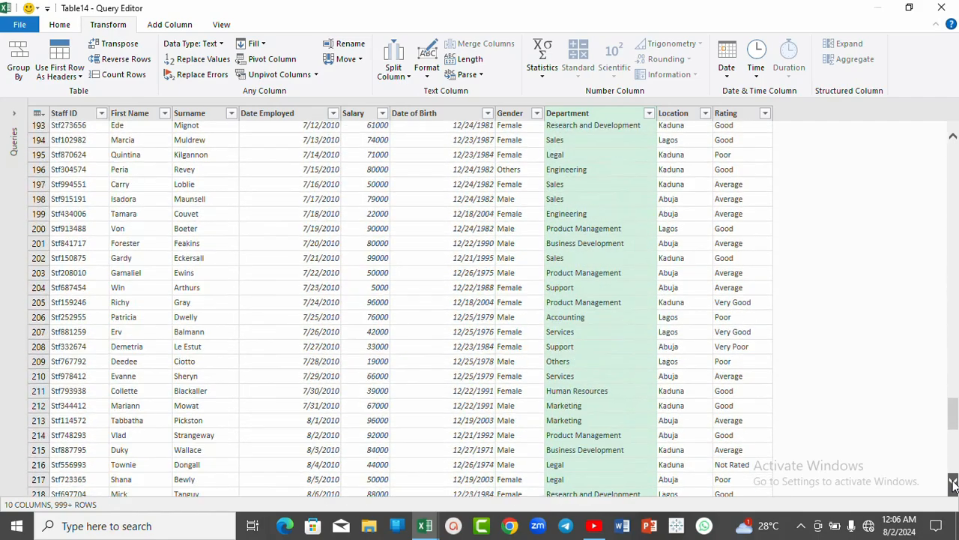
click(954, 484)
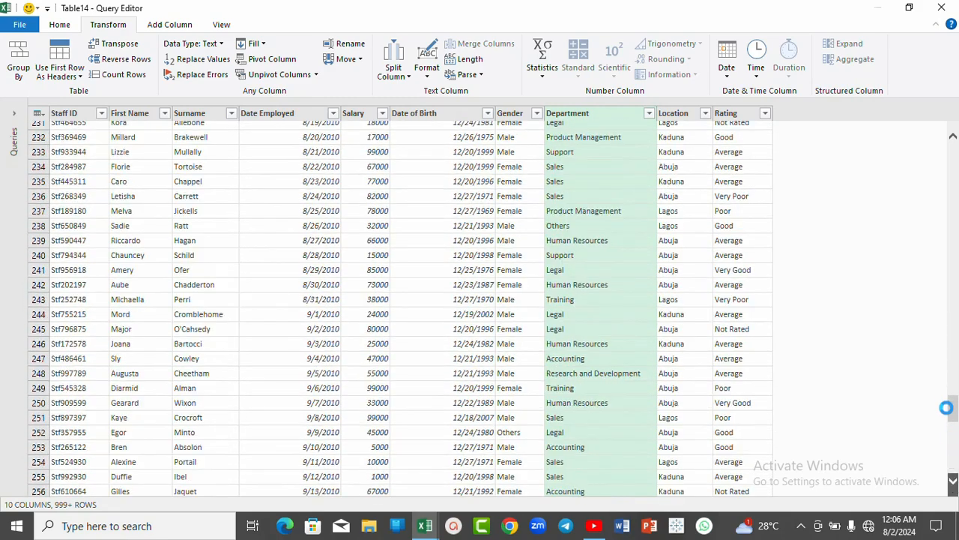
click(955, 450)
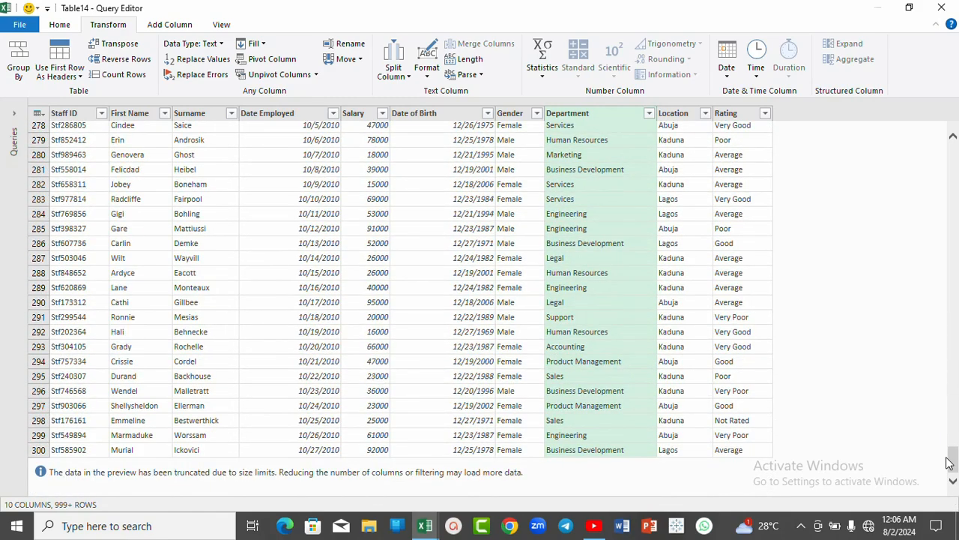
drag(953, 465, 953, 99)
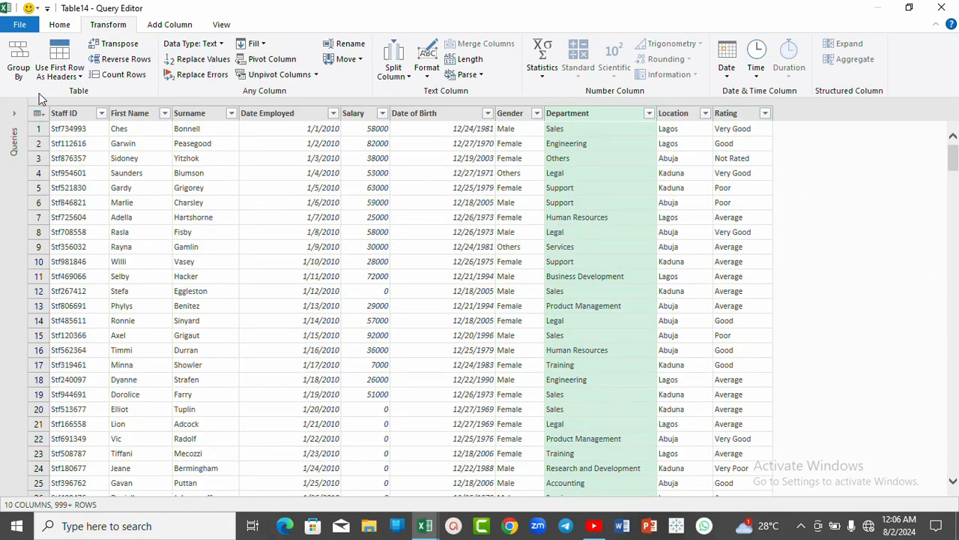
- Close the query editor and load the cleaned Table14 query into the workbook
click(22, 27)
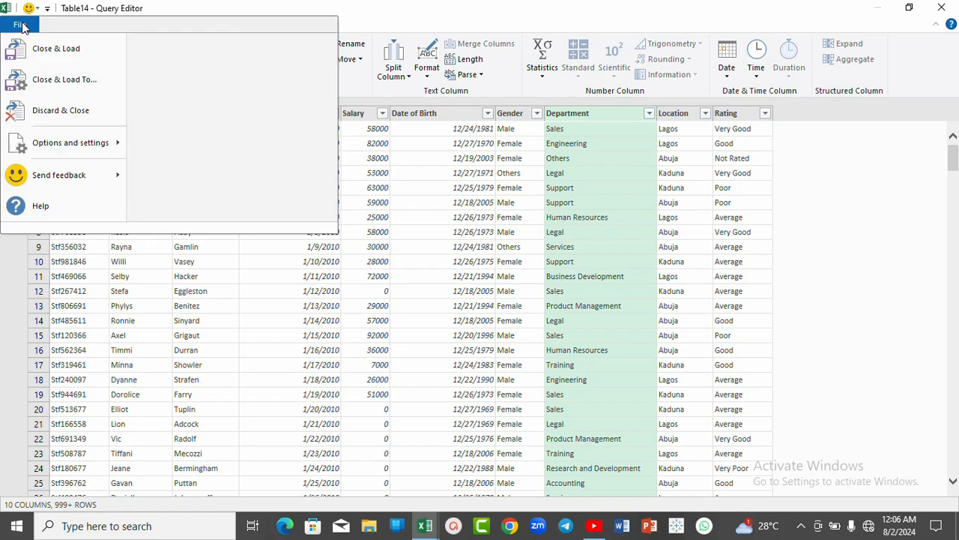
click(65, 51)
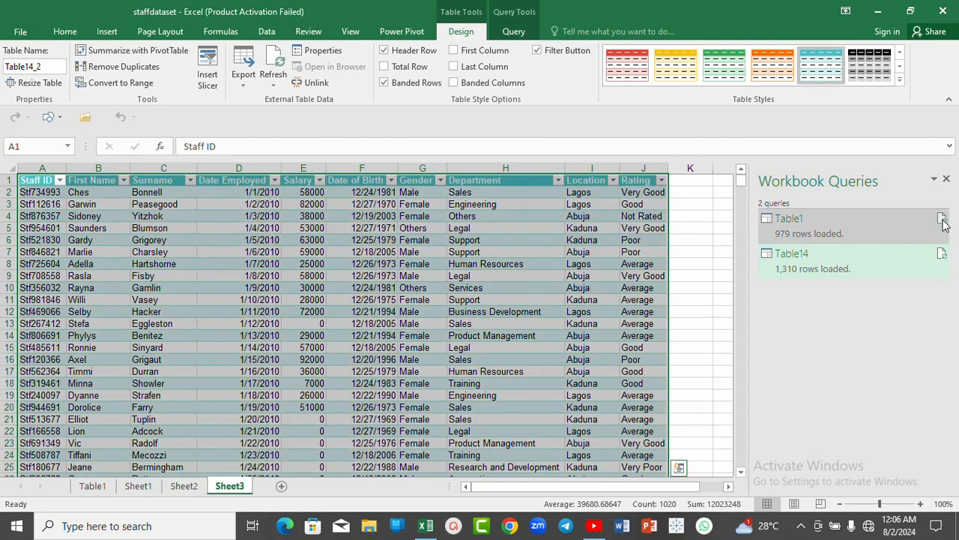
mouse_move(944, 223)
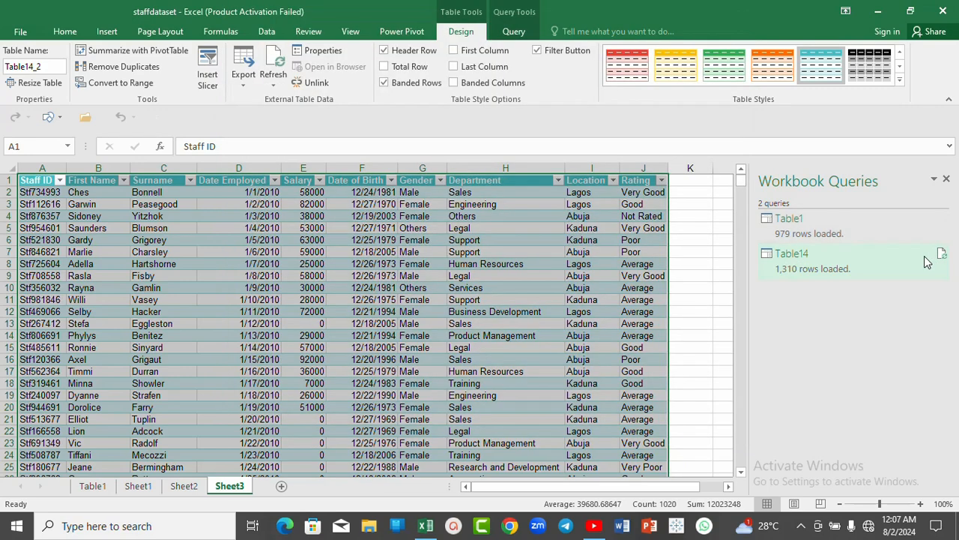
- Preview the data of the Table14 query, and dismiss the list of workbook queries
mouse_move(915, 255)
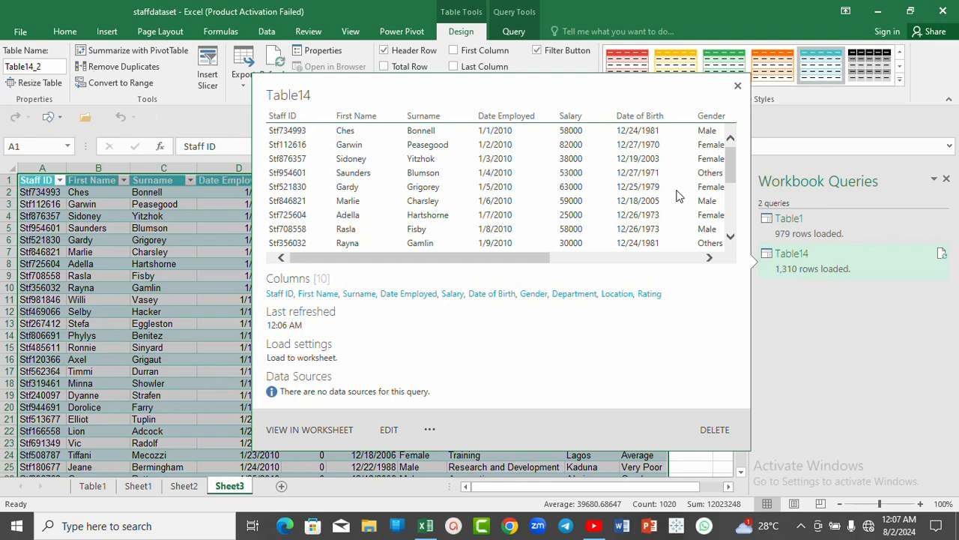
drag(731, 164, 726, 263)
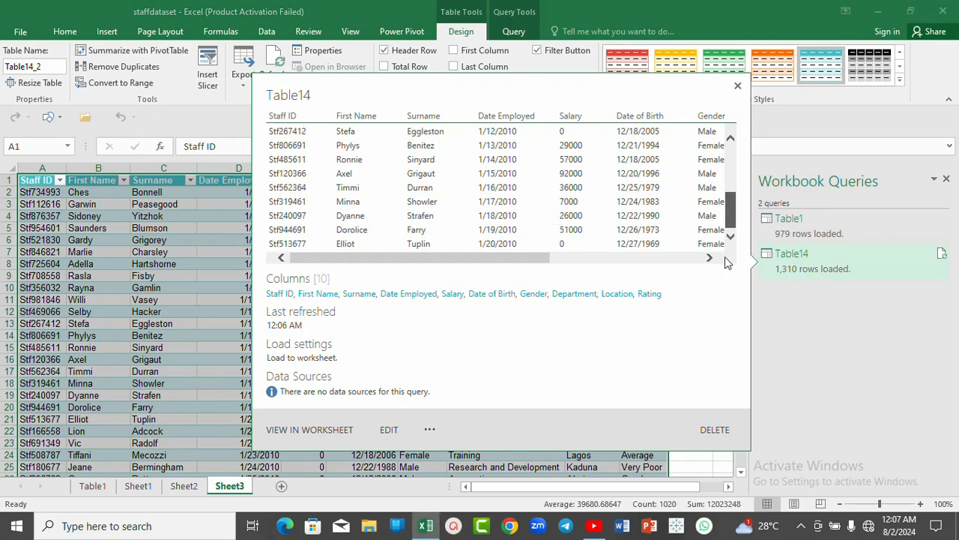
drag(731, 213, 729, 129)
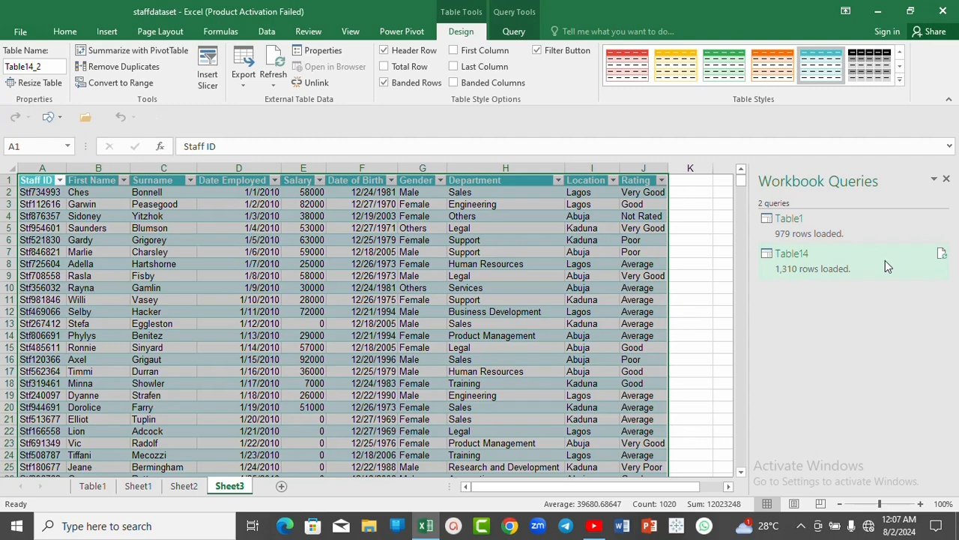
mouse_move(885, 260)
mouse_move(815, 255)
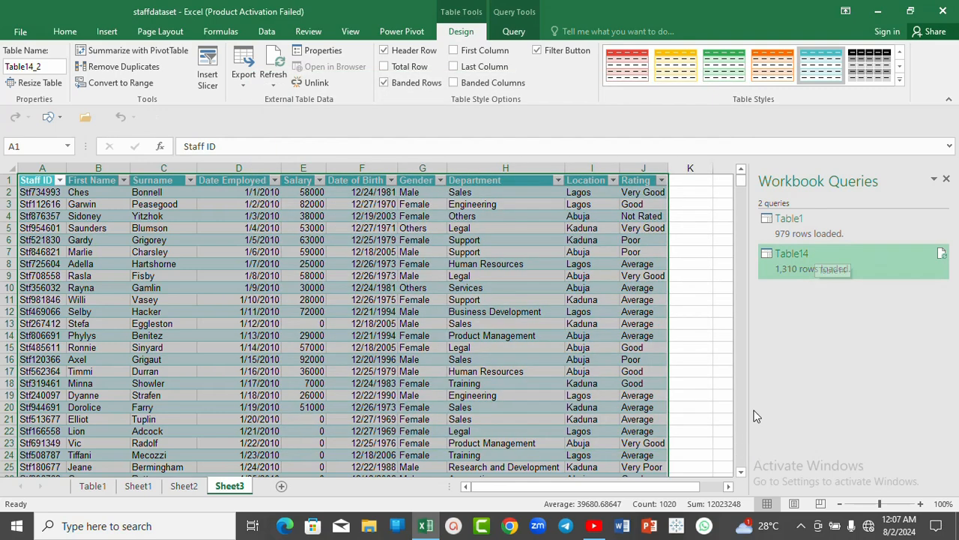
click(945, 181)
click(725, 245)
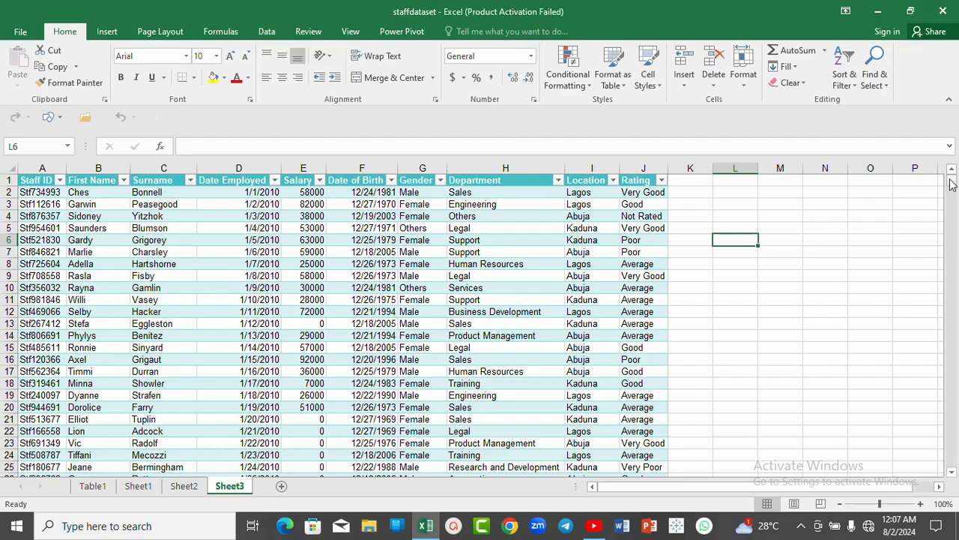
- Examine the rows of the loaded staff table on Sheet3 to review the cleaned values
drag(952, 186, 932, 178)
mouse_move(952, 183)
mouse_down()
mouse_move(954, 198)
mouse_move(953, 175)
mouse_up()
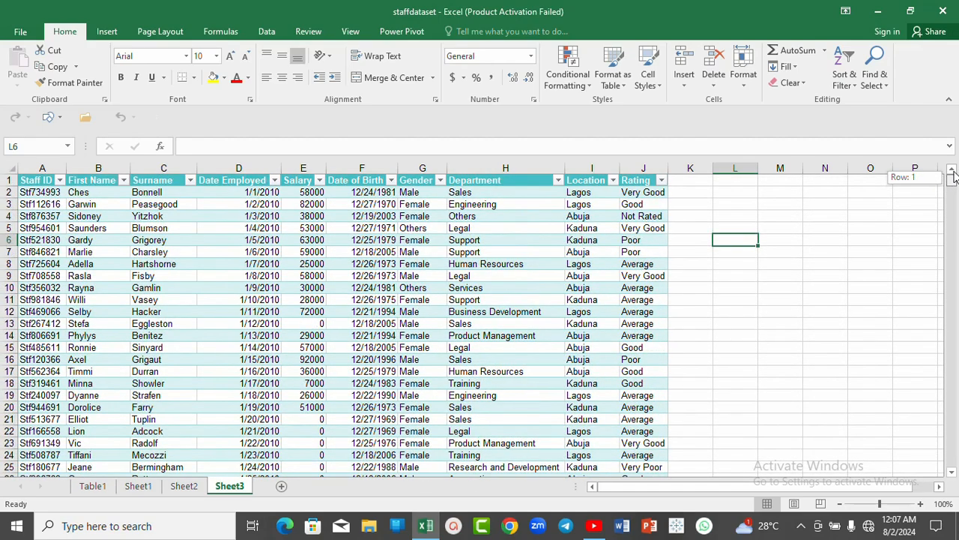
mouse_move(954, 180)
mouse_down()
mouse_move(954, 202)
mouse_move(953, 187)
mouse_up()
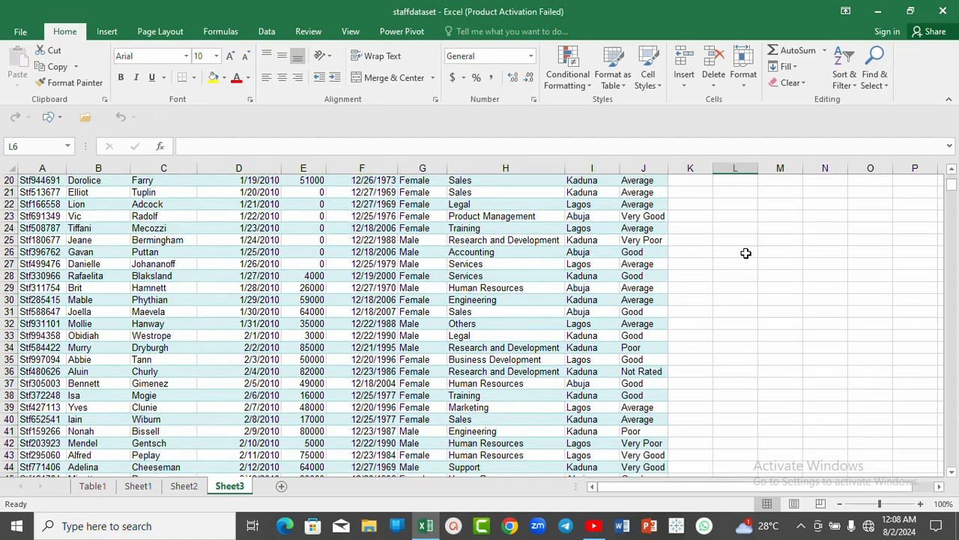
click(954, 474)
click(953, 474)
click(953, 474)
click(954, 474)
click(953, 474)
click(954, 473)
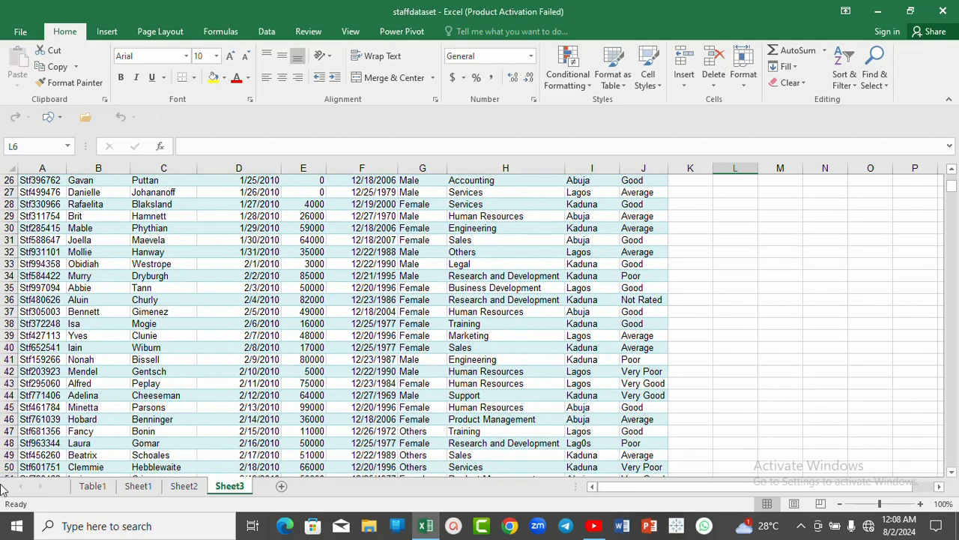
- Correct the misspelled location in row 48 to Lagos
double_click(570, 443)
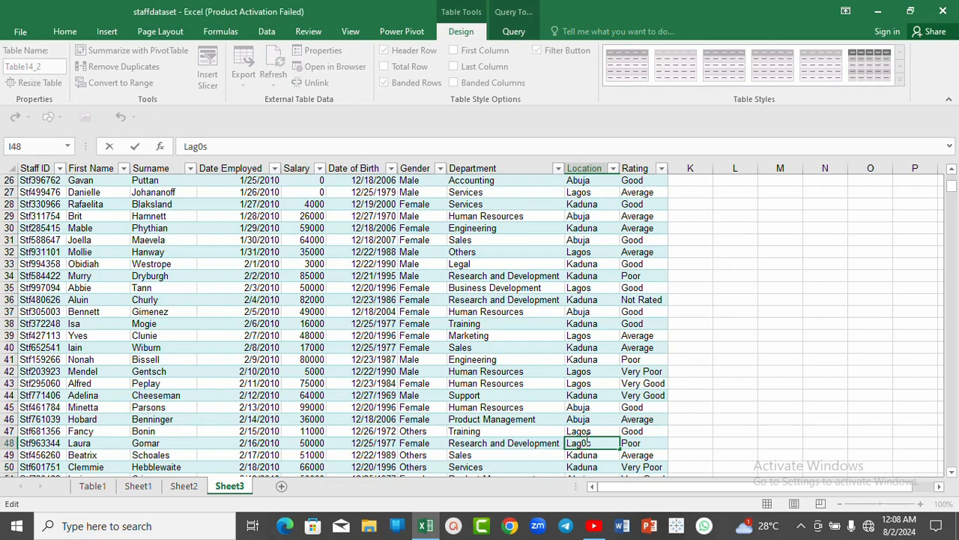
key(BackSpace)
text(o)
click(762, 394)
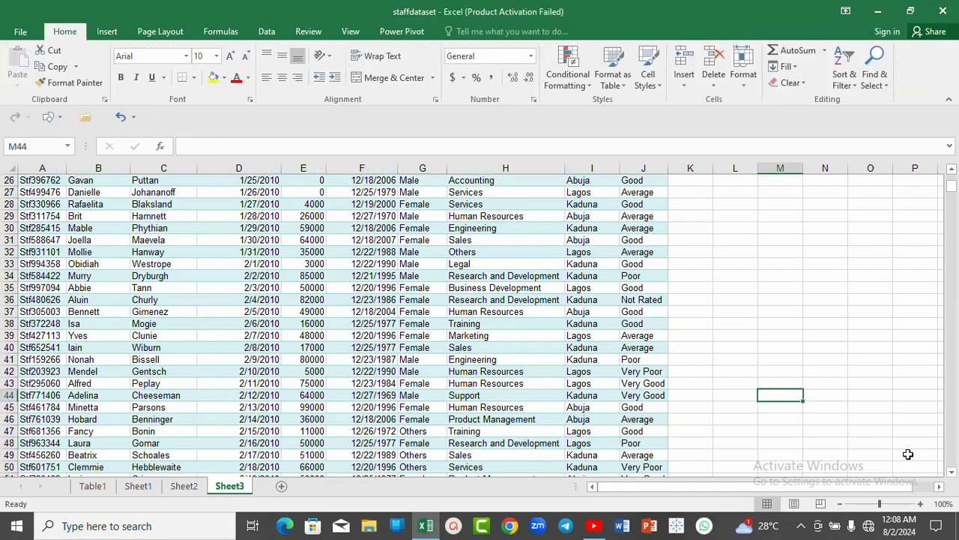
- Replace the misspelled Location entries in rows 1018 to 1019 and 1022 to 1044 with Abuja, filling down from the correct cells above
click(952, 475)
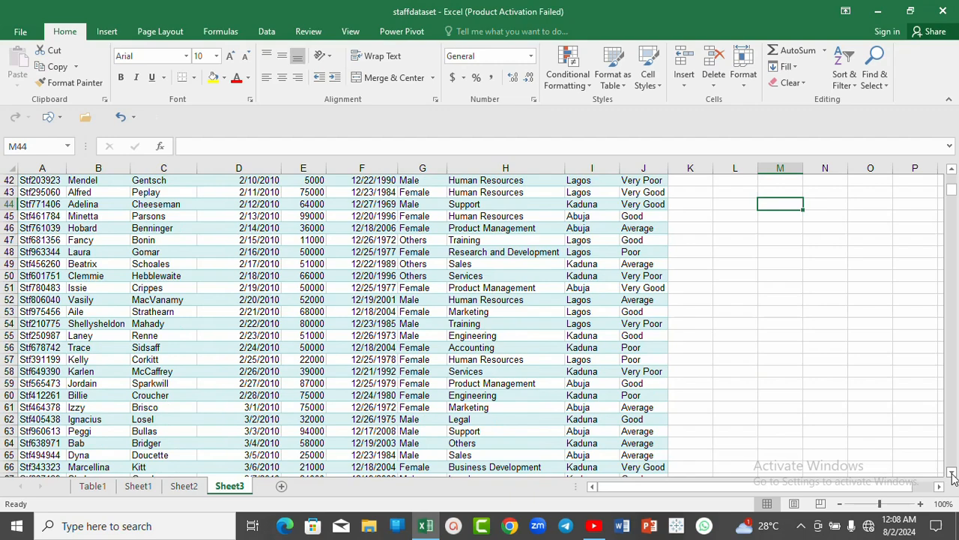
drag(952, 475, 952, 475)
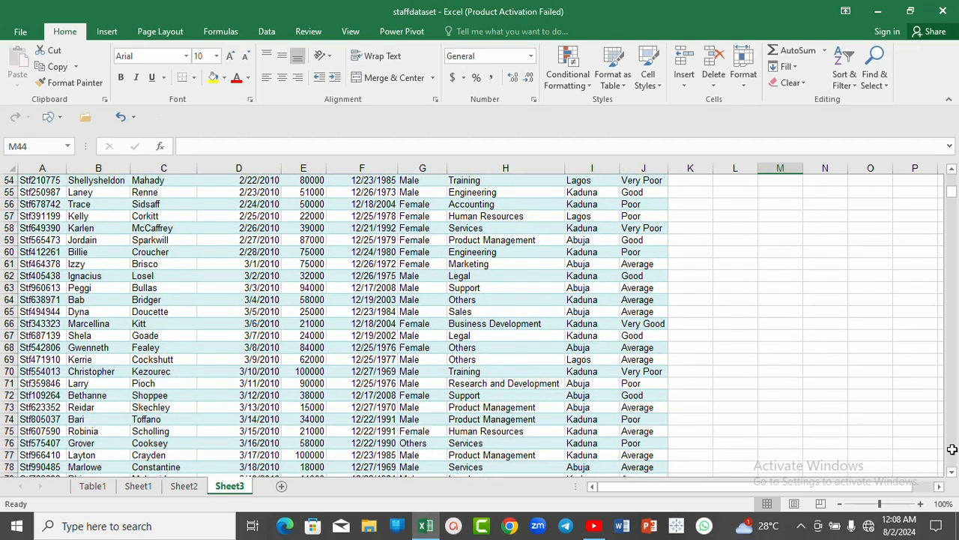
drag(954, 474, 953, 474)
drag(953, 196, 952, 407)
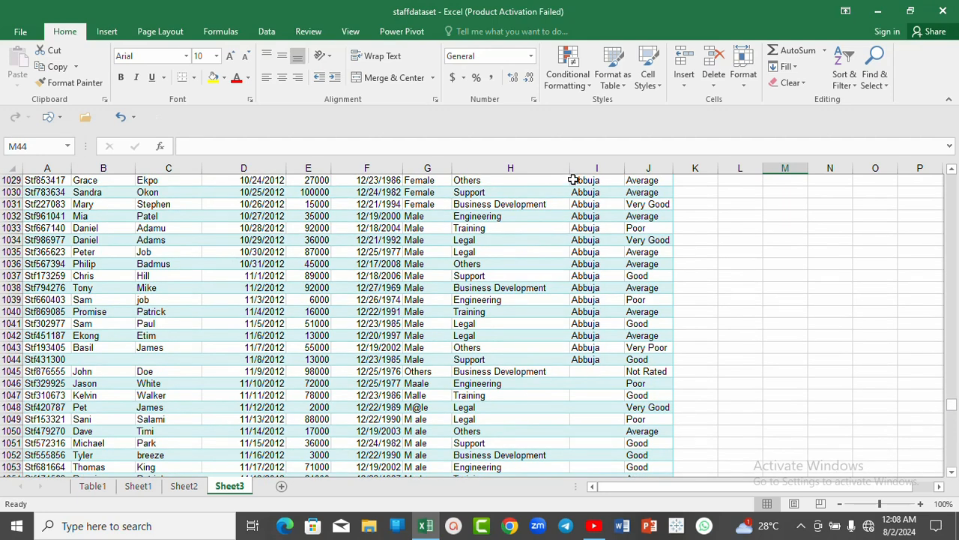
click(951, 171)
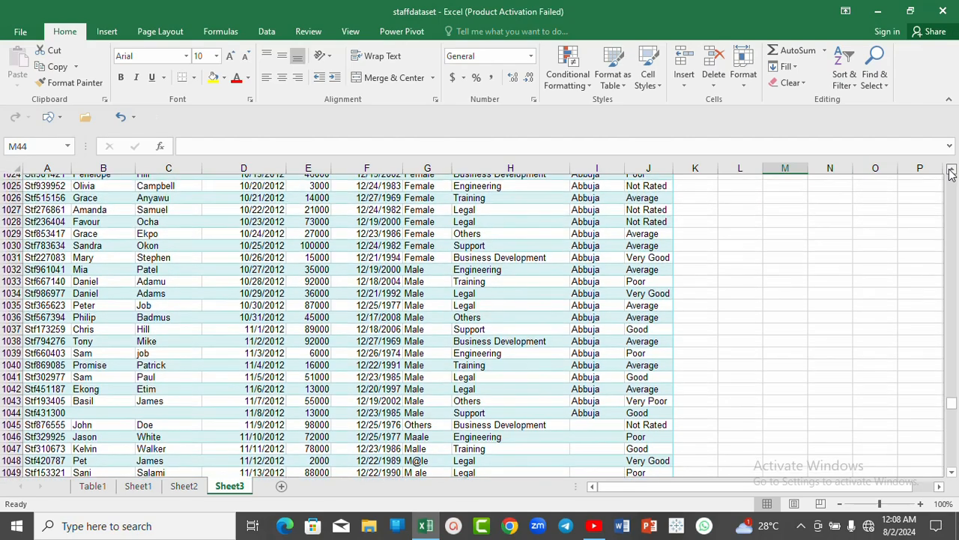
click(951, 171)
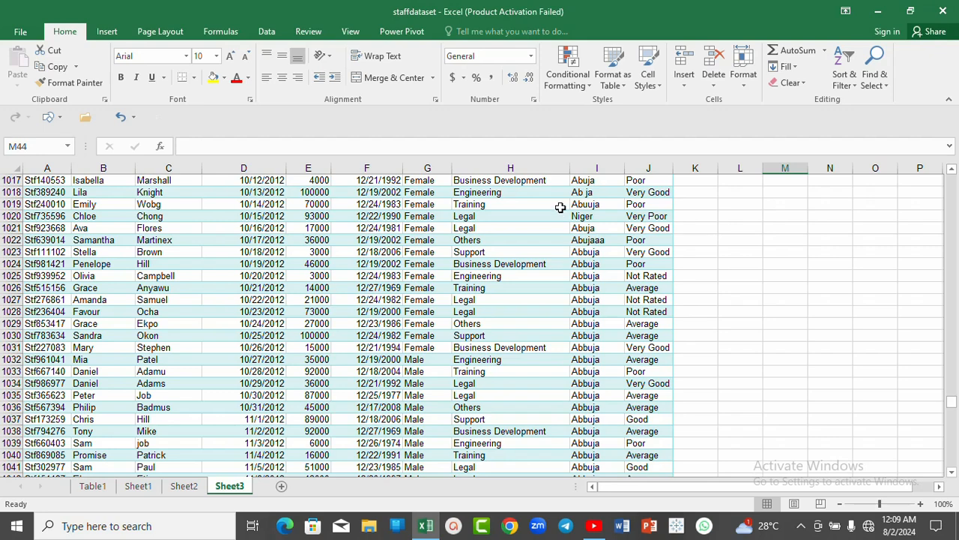
click(951, 172)
click(951, 171)
click(951, 172)
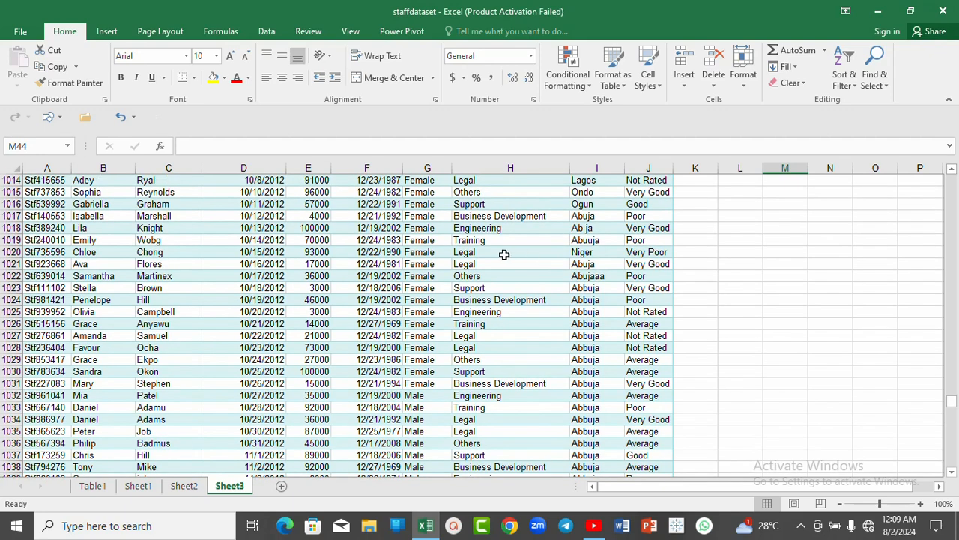
click(590, 218)
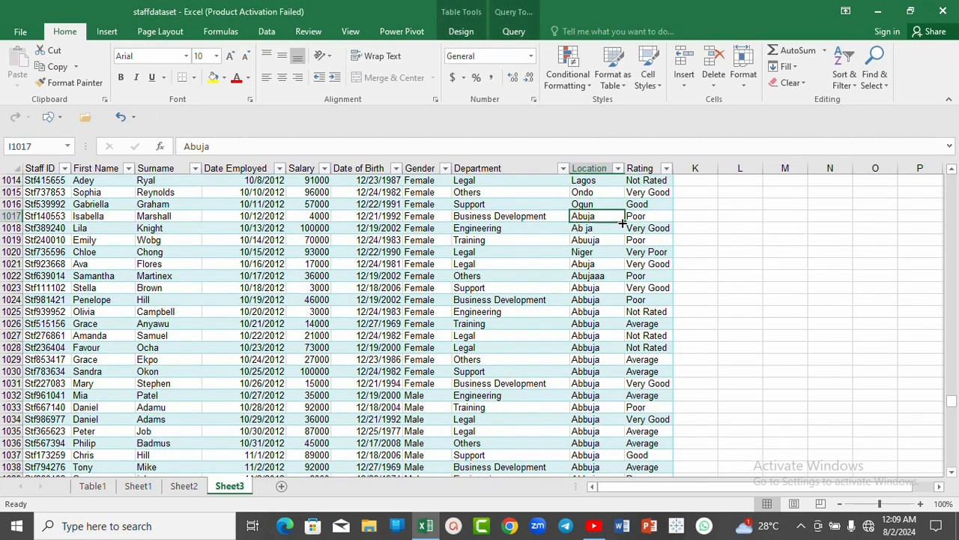
drag(623, 222, 619, 240)
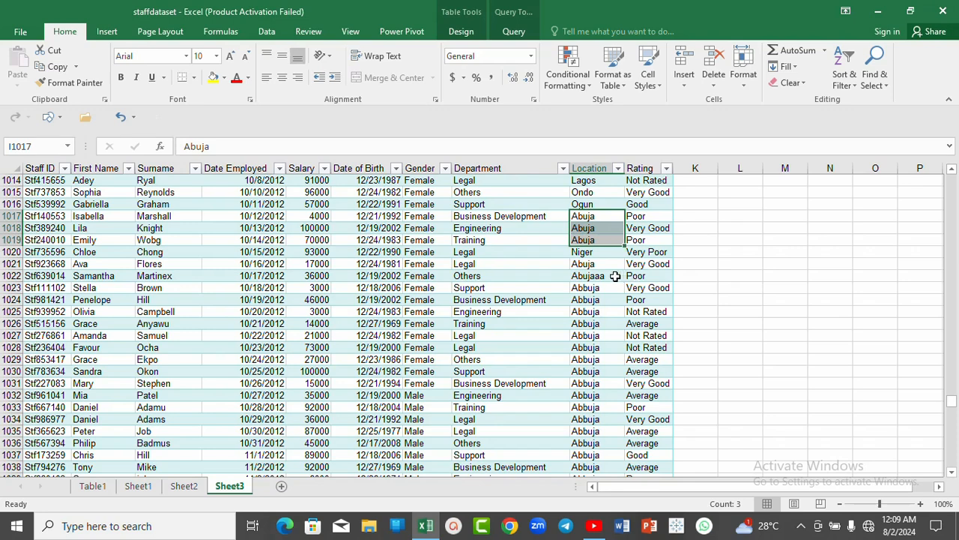
click(607, 265)
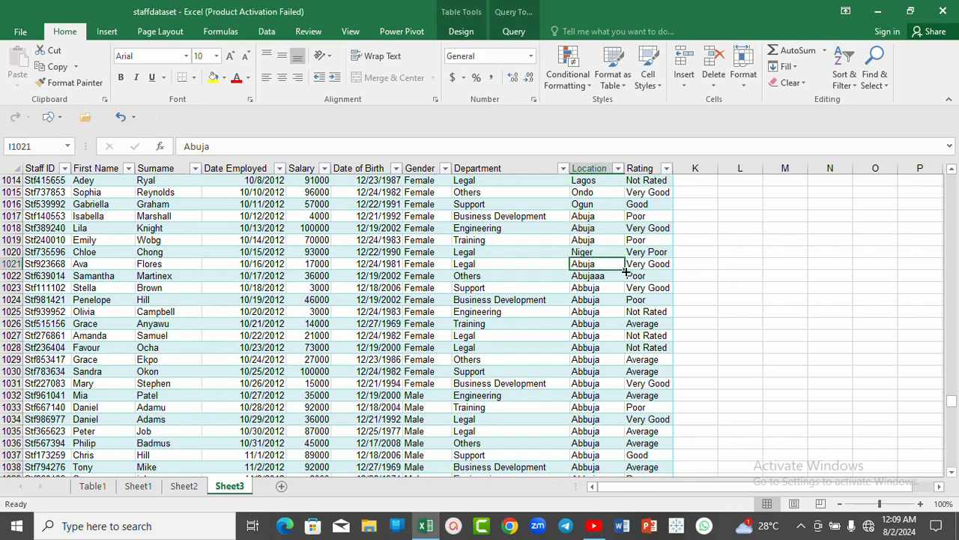
drag(624, 270, 613, 440)
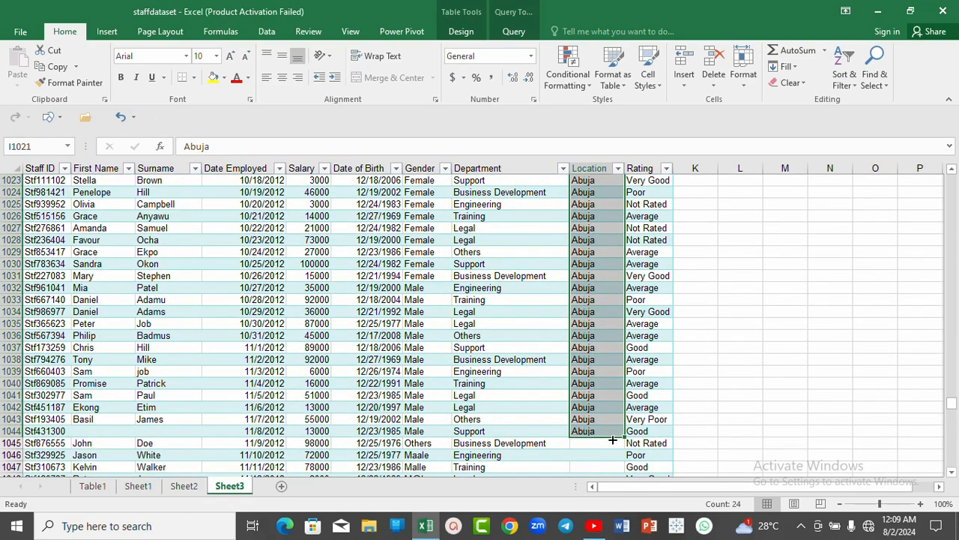
- Enter Others Places as the missing location in row 1045 and widen the Location column to fit the text
click(596, 444)
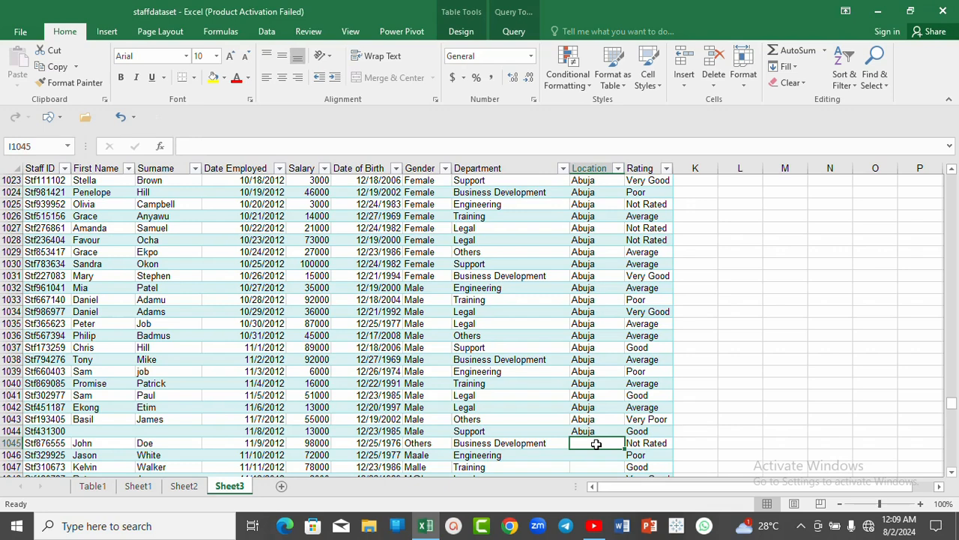
text(Oth)
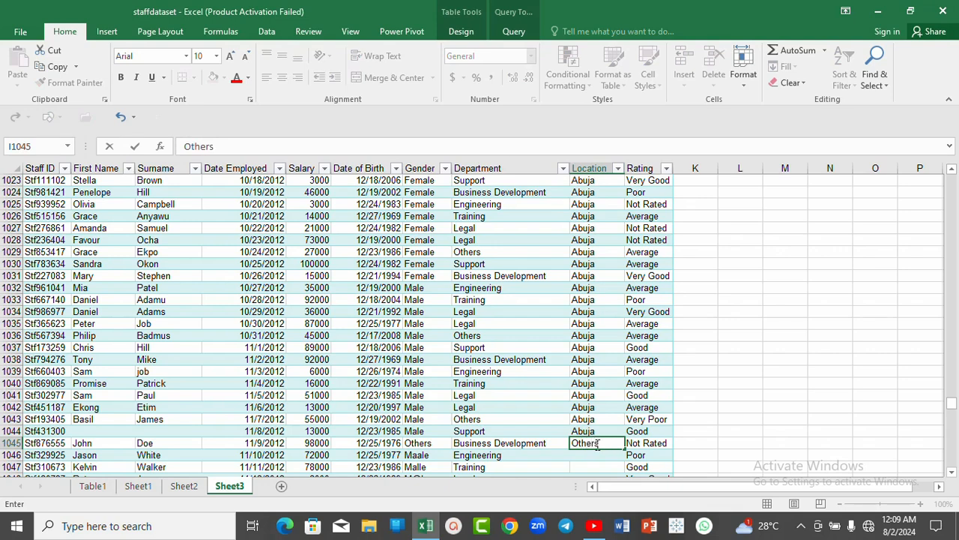
text(ers Places)
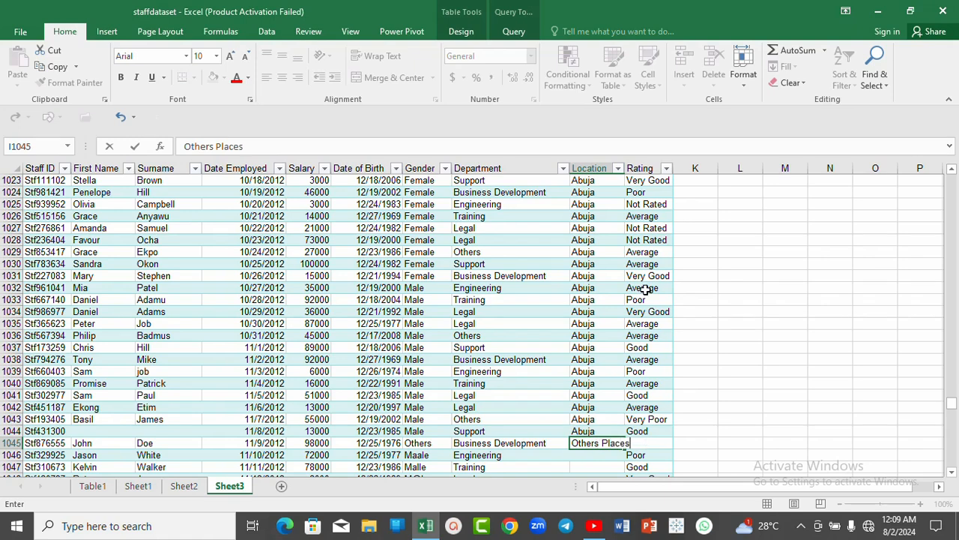
click(622, 160)
drag(624, 165, 644, 171)
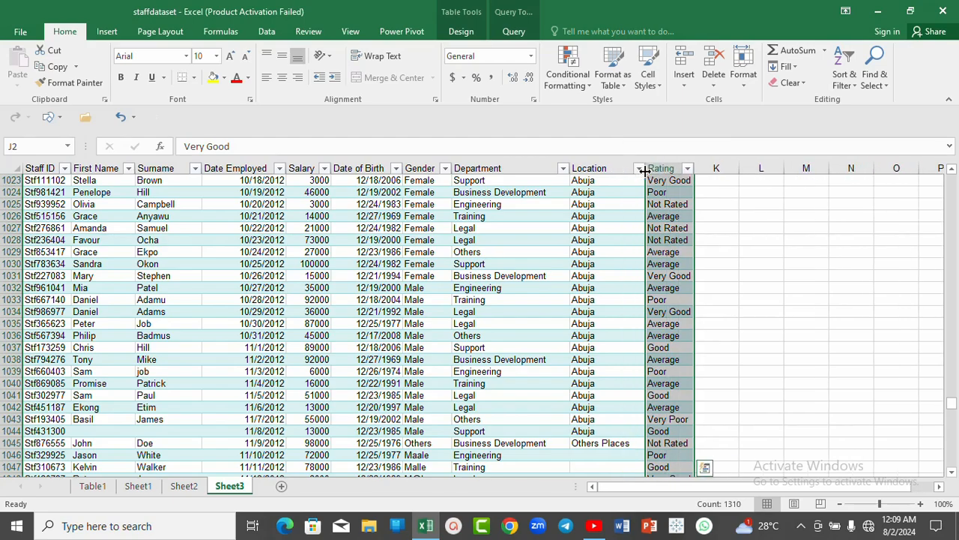
- Fill Others Places down the blank Location cells from row 1045 to row 1120
click(952, 473)
click(952, 473)
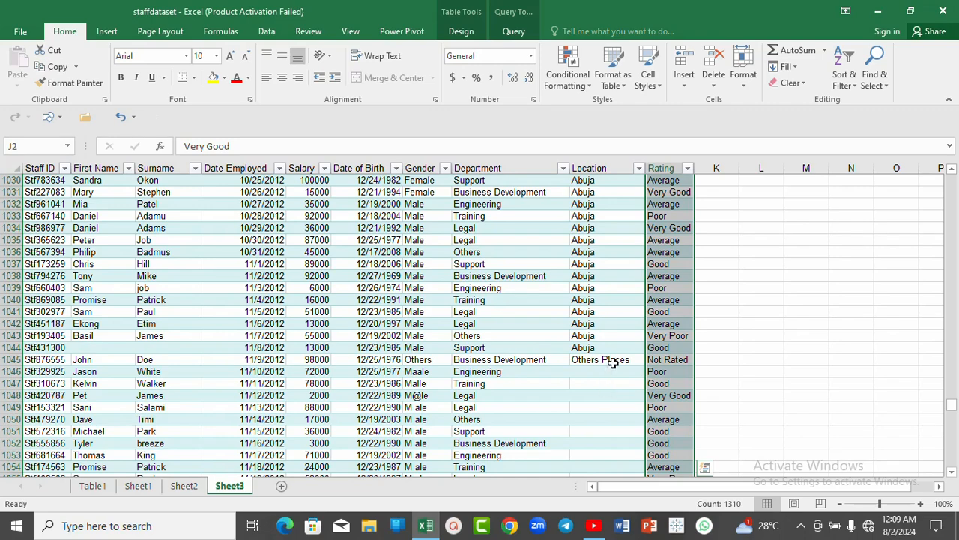
click(613, 361)
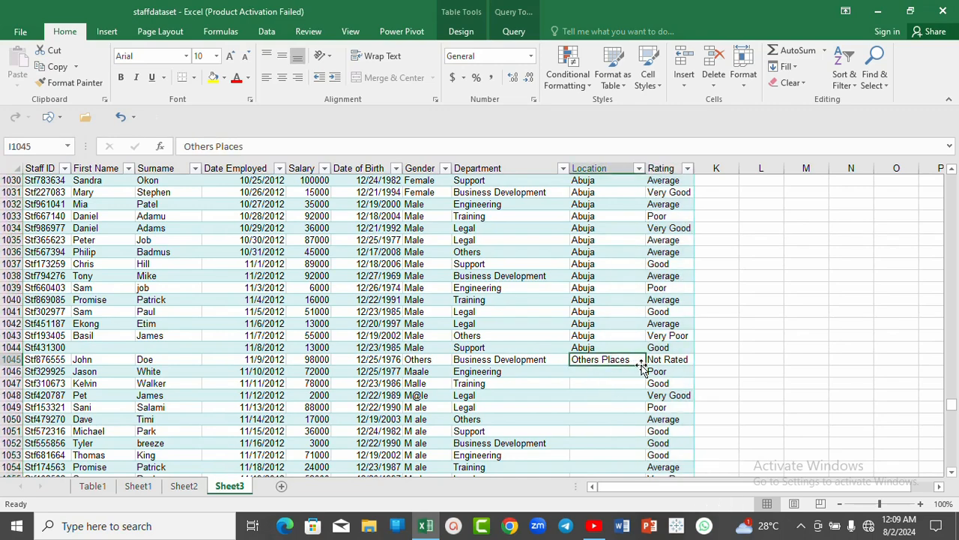
mouse_move(645, 363)
mouse_down()
mouse_move(645, 490)
mouse_move(631, 375)
mouse_up()
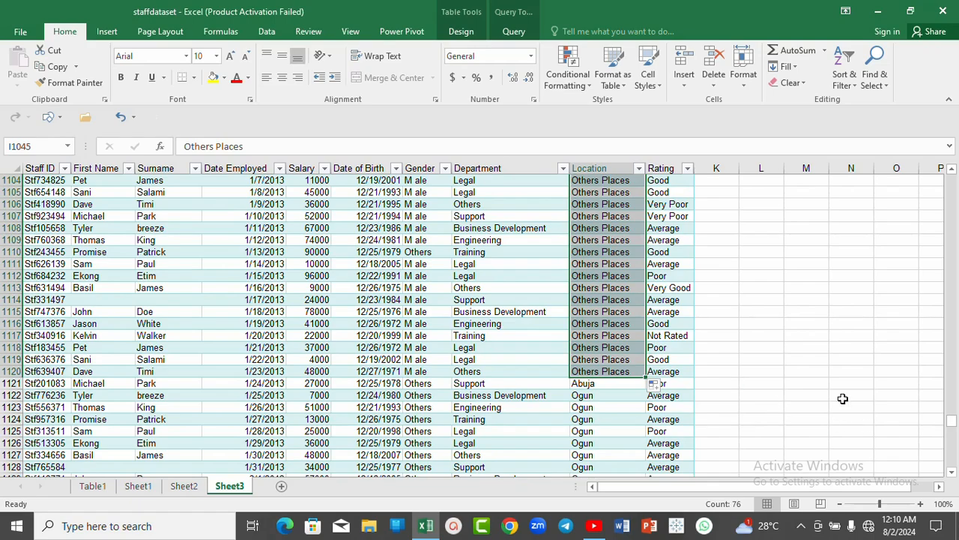
click(791, 349)
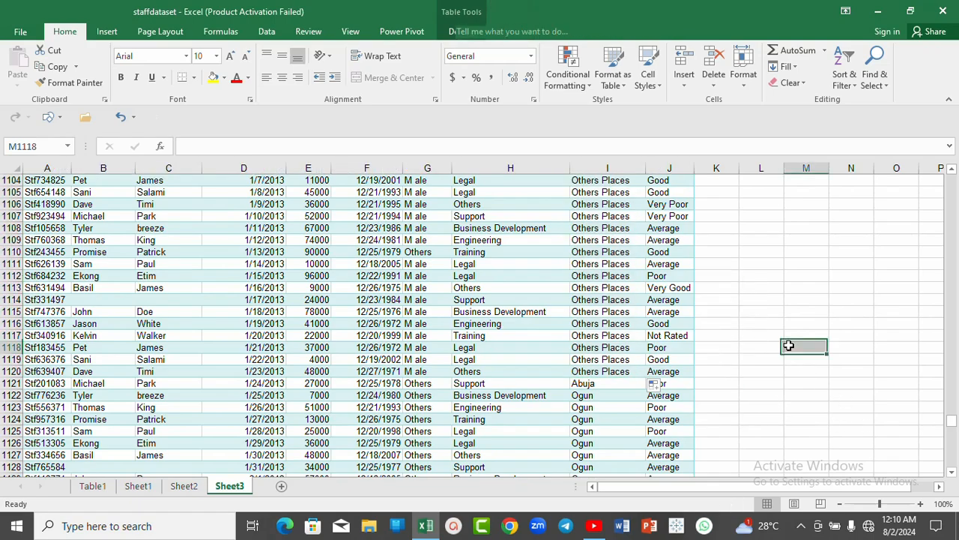
- Check the remaining Location entries through the table's end and correct the misspelled one in row 1311 to Ogun
click(952, 473)
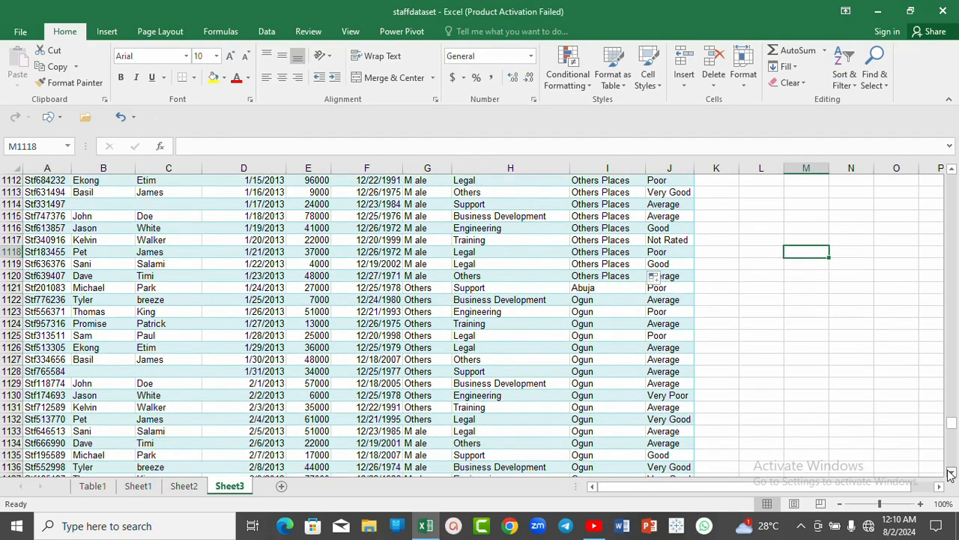
click(950, 473)
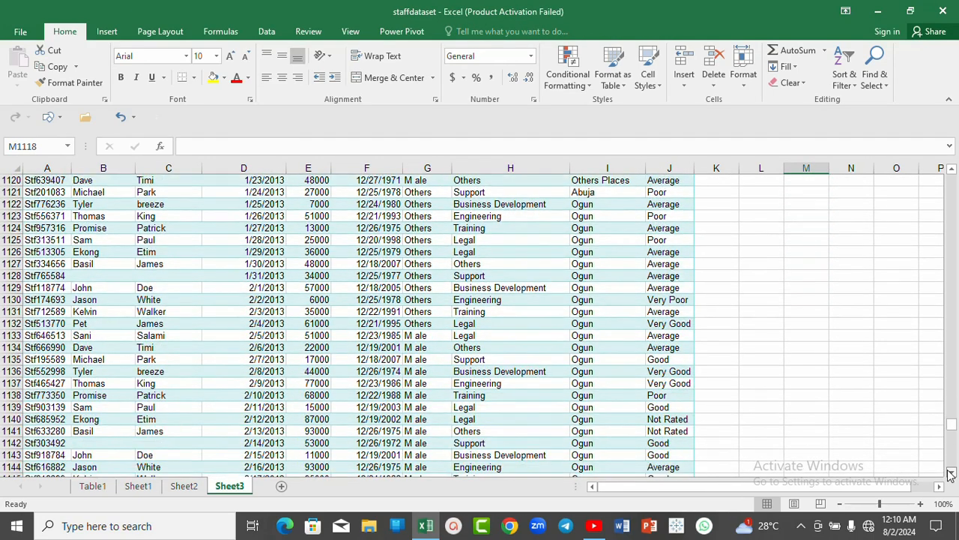
click(951, 473)
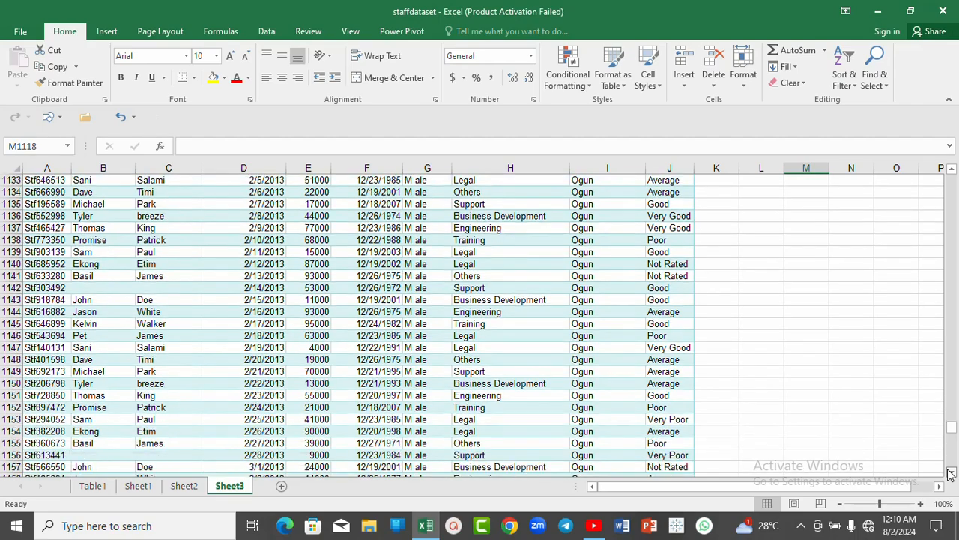
click(951, 473)
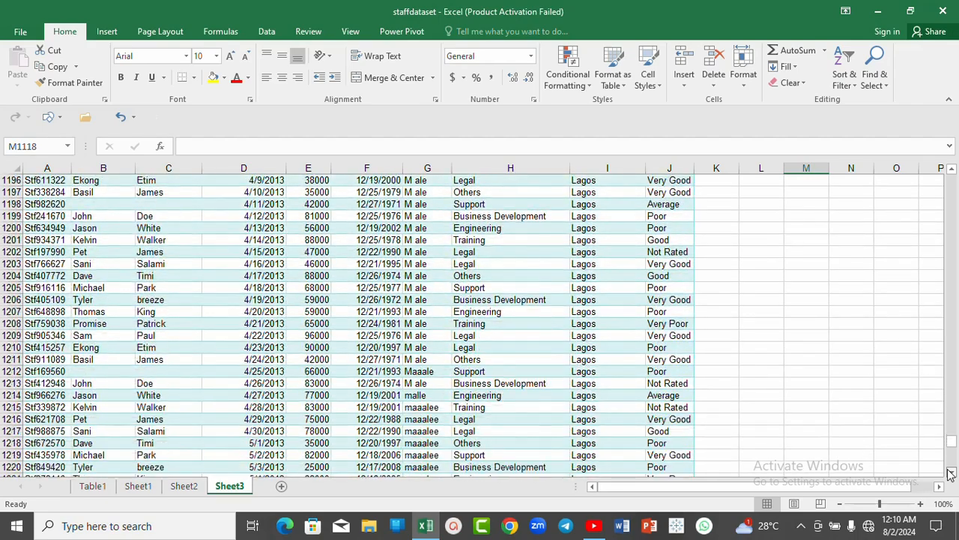
click(950, 473)
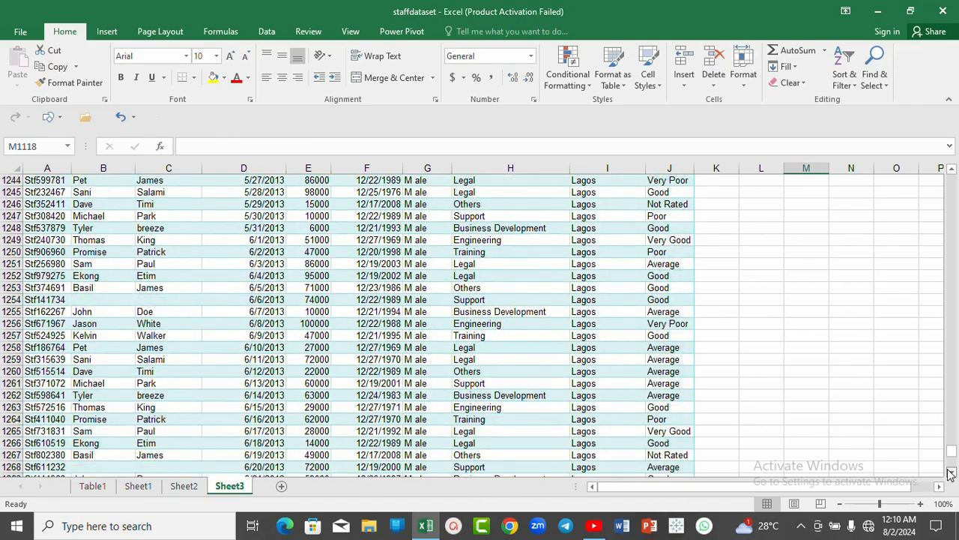
click(950, 473)
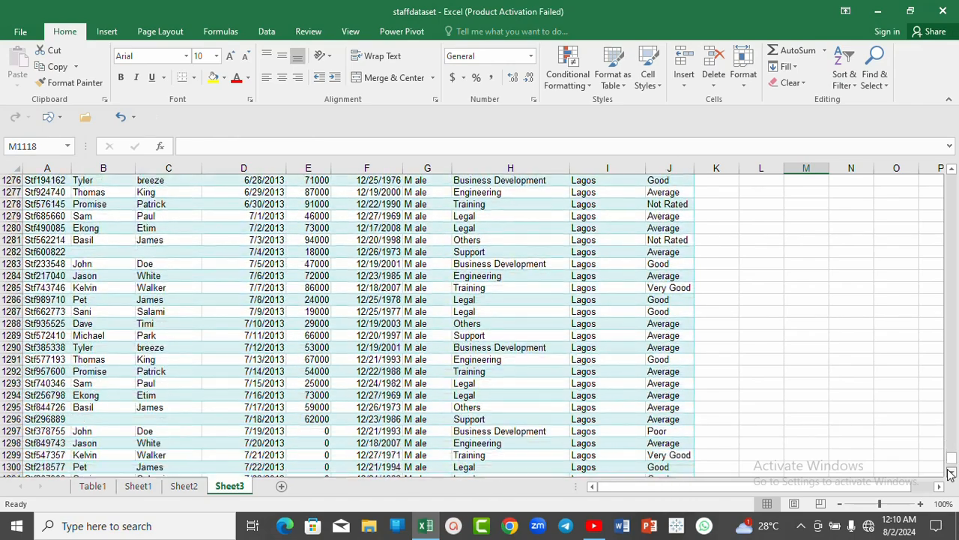
click(951, 473)
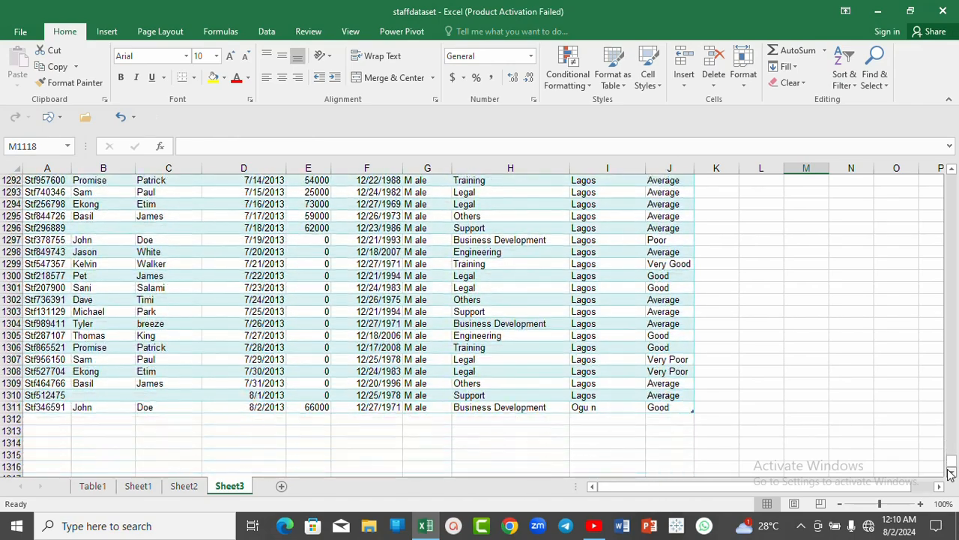
mouse_move(952, 463)
mouse_down()
mouse_move(949, 452)
mouse_move(952, 463)
mouse_up()
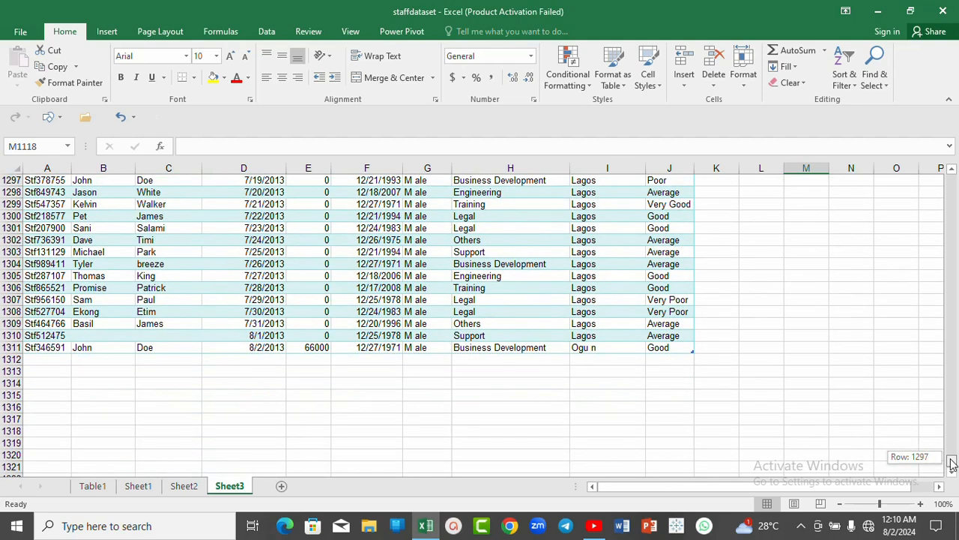
double_click(592, 347)
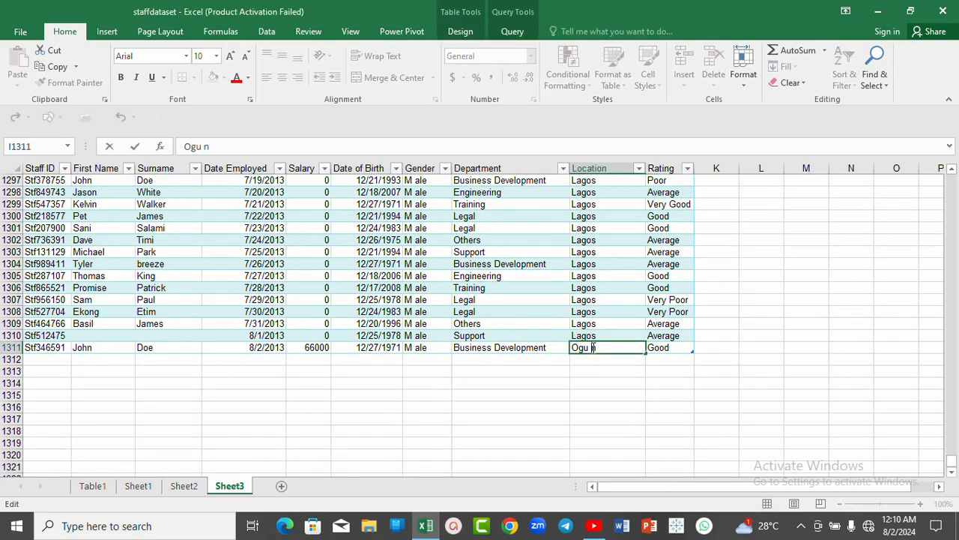
key(BackSpace)
- Examine the table rows from about 975 to 1056 for misspelled Gender entries
drag(953, 447, 945, 395)
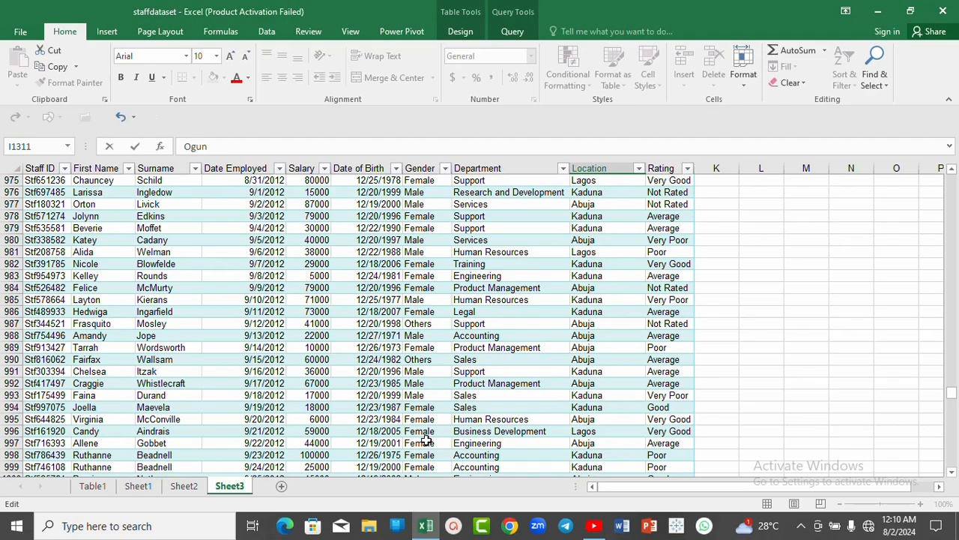
click(952, 472)
click(953, 472)
click(952, 473)
click(953, 473)
click(953, 473)
click(952, 473)
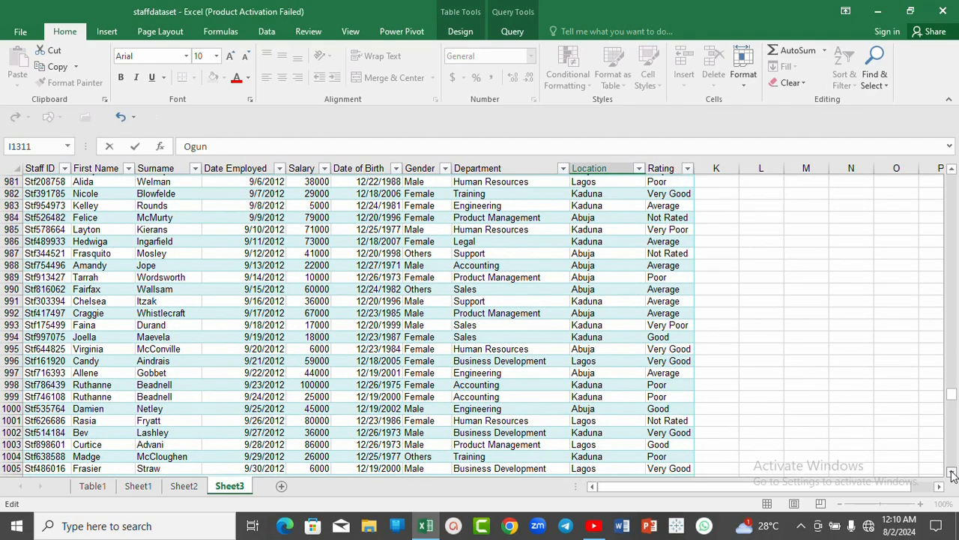
click(953, 473)
click(953, 473)
click(953, 473)
click(953, 473)
click(953, 473)
click(953, 473)
click(953, 473)
click(953, 473)
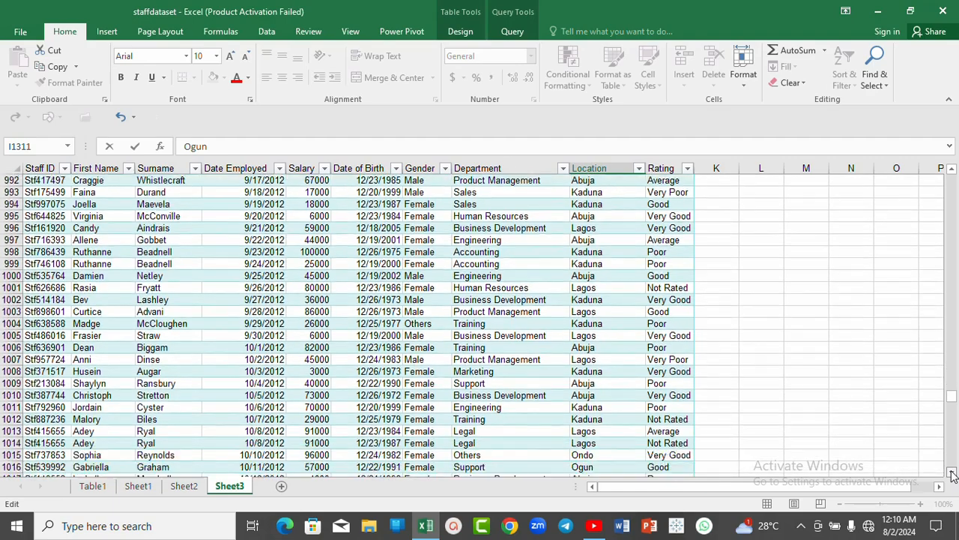
click(952, 473)
click(953, 473)
click(953, 473)
click(953, 473)
click(953, 473)
click(953, 473)
click(953, 473)
click(953, 473)
click(953, 473)
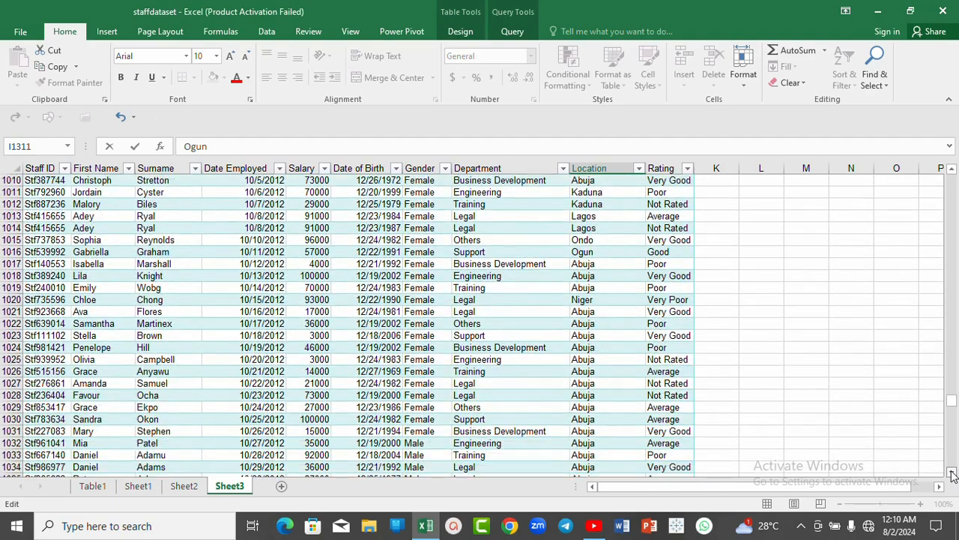
click(953, 473)
click(953, 473)
click(953, 473)
click(952, 473)
click(953, 473)
click(953, 473)
click(953, 473)
click(953, 473)
click(953, 473)
click(952, 473)
click(953, 473)
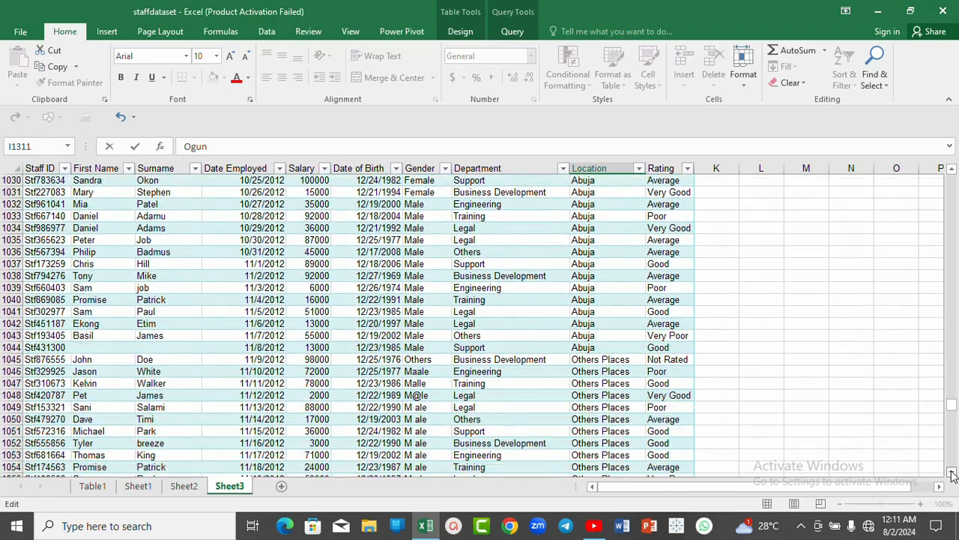
click(953, 473)
click(953, 473)
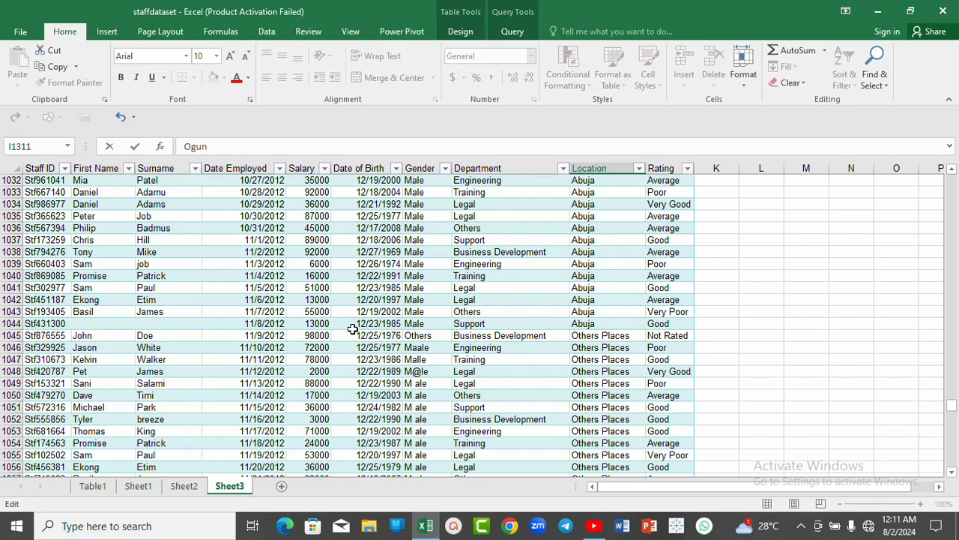
- Correct the misspelled Gender entry in row 1046 to Male and fill it down through row 1079
click(424, 348)
double_click(420, 347)
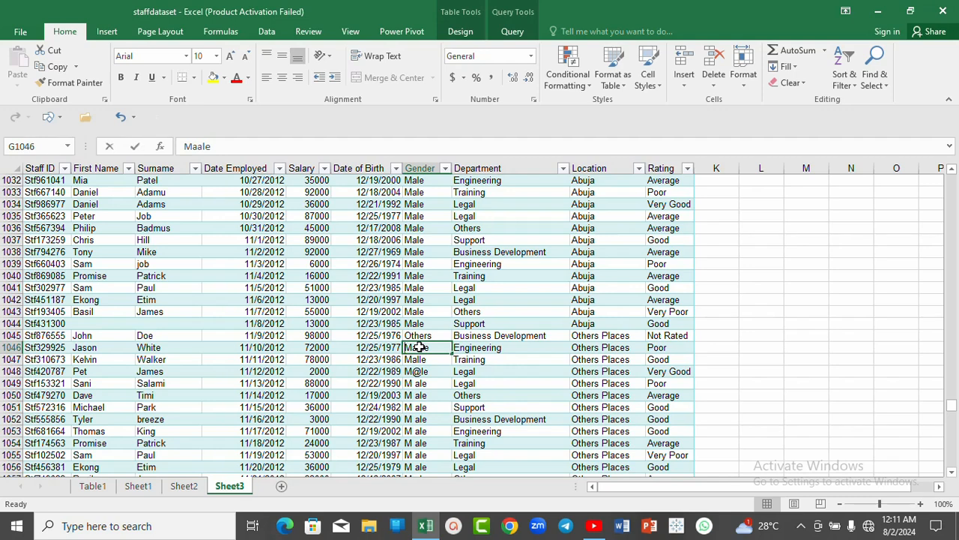
key(BackSpace)
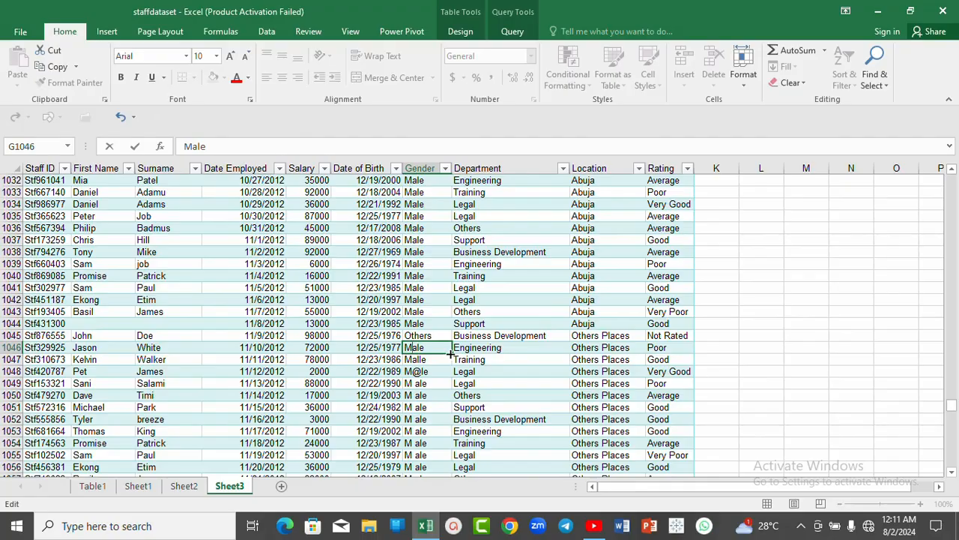
drag(450, 354, 435, 338)
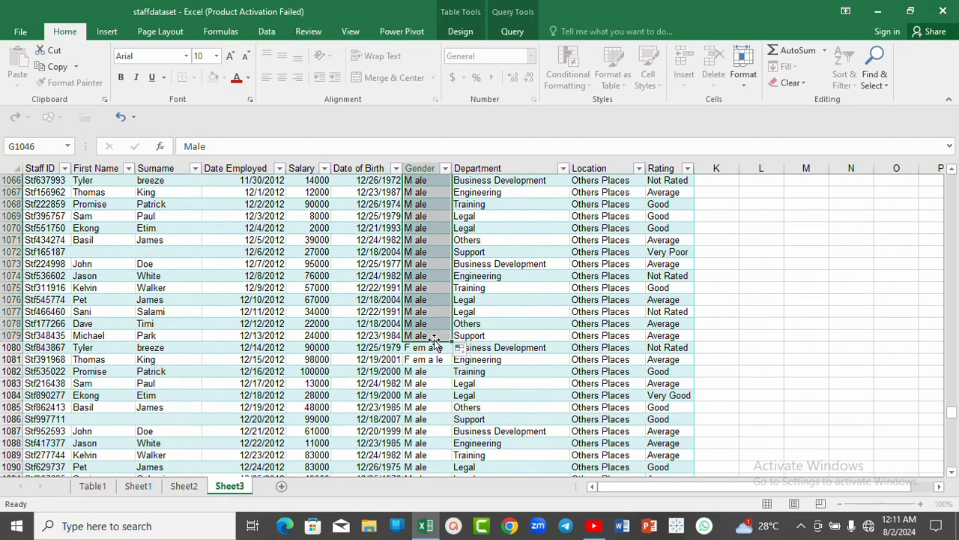
- Remove the stray spaces from the Gender entry in row 1080 so it reads Female, and fill it into row 1081
click(442, 348)
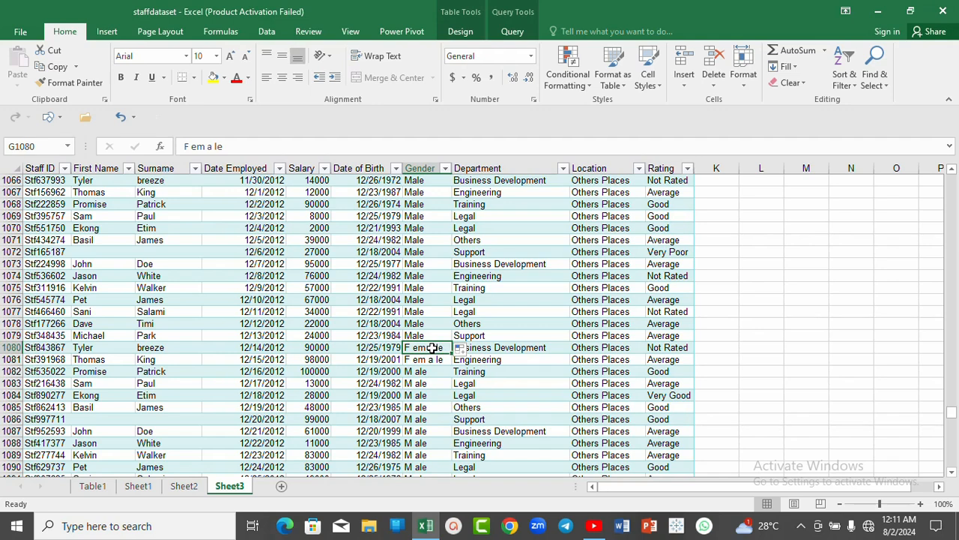
double_click(436, 348)
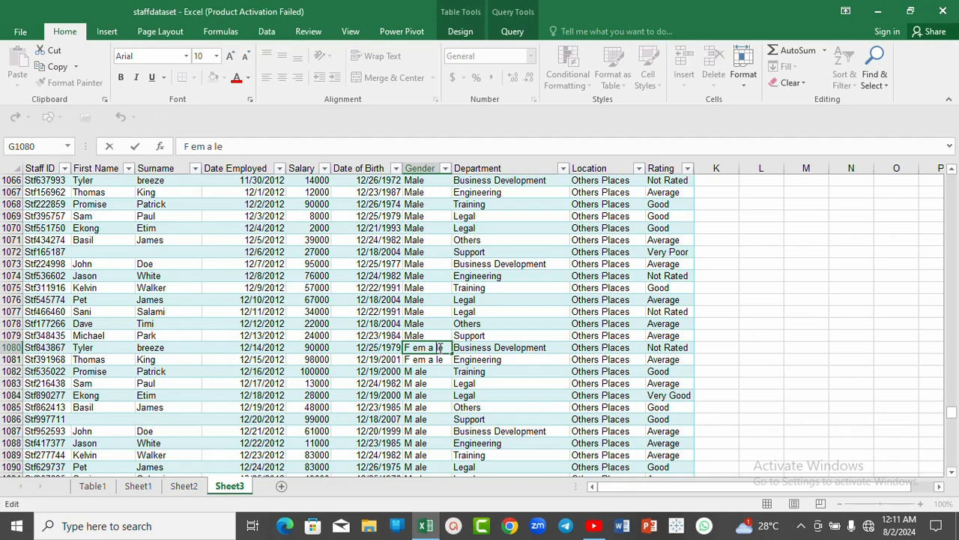
key(BackSpace)
key(BackSpace)
key(BackSpace)
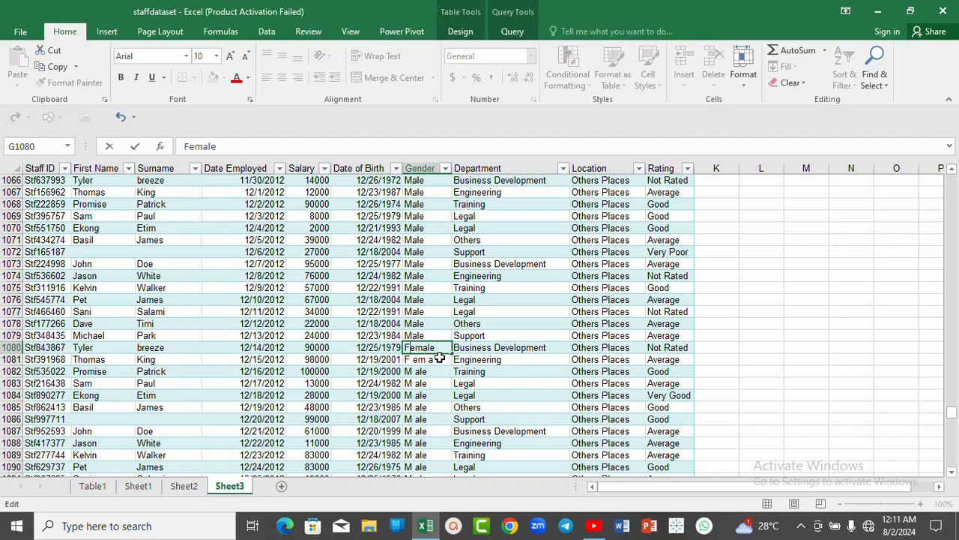
drag(450, 354, 450, 362)
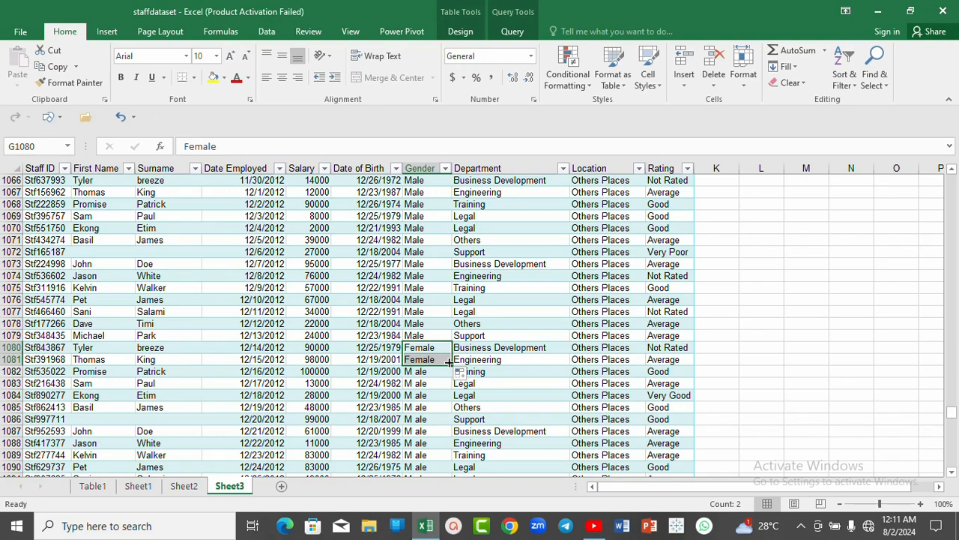
- Correct the Gender entry in row 1082 to Male and fill it down through row 1109
click(434, 372)
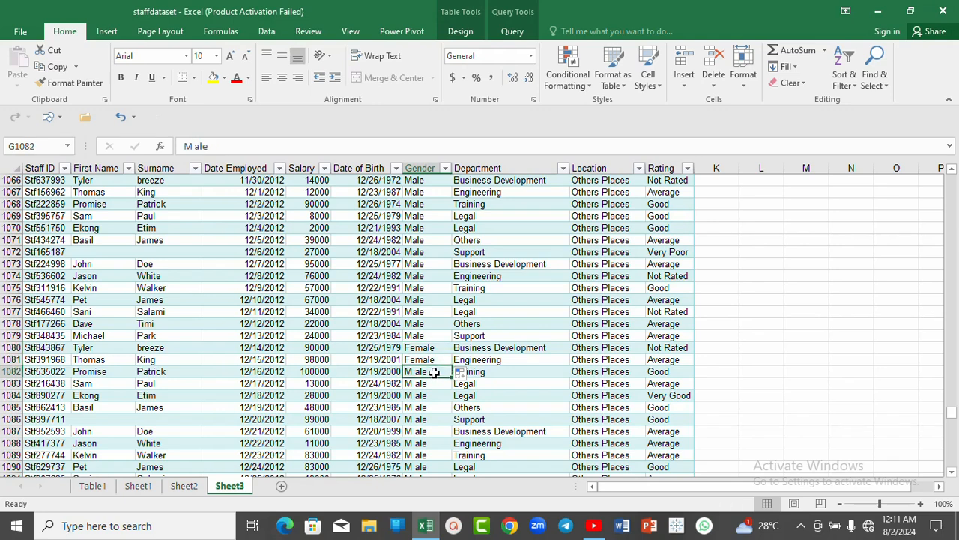
double_click(416, 372)
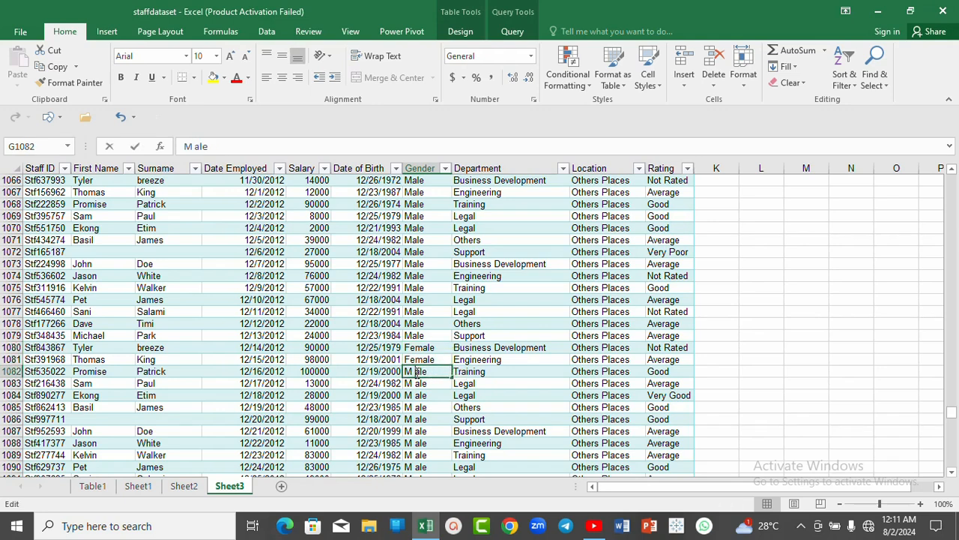
key(BackSpace)
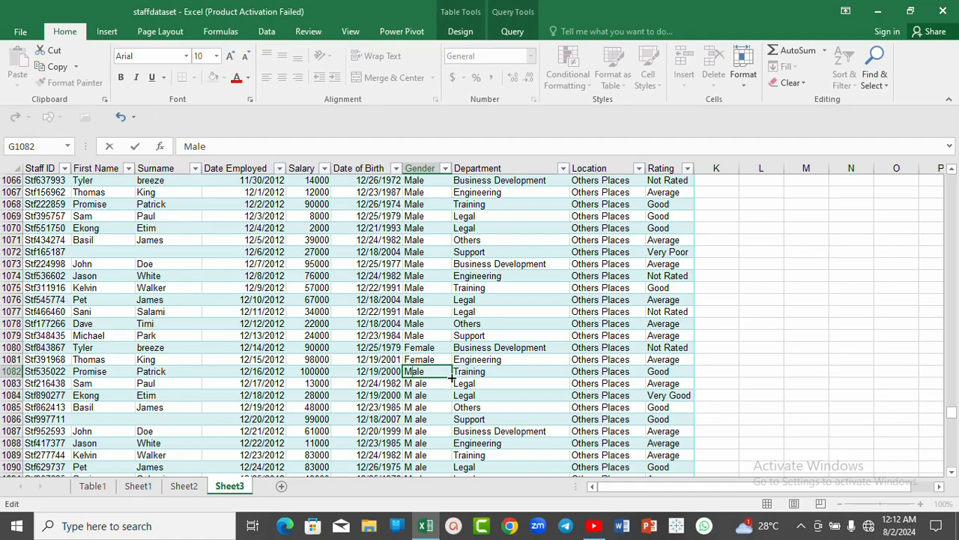
drag(451, 378, 438, 360)
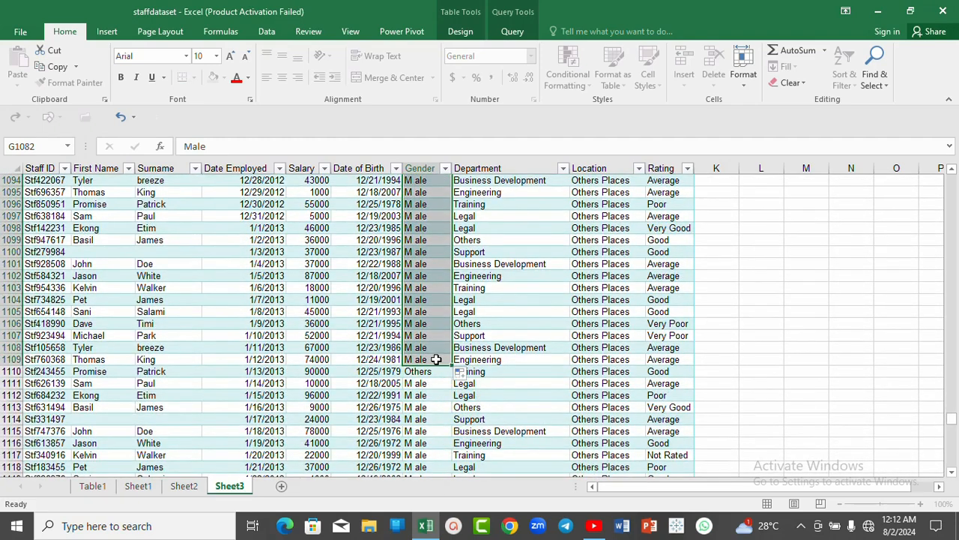
- Correct the Gender entry in row 1111 to Male and fill it down through row 1120
click(427, 383)
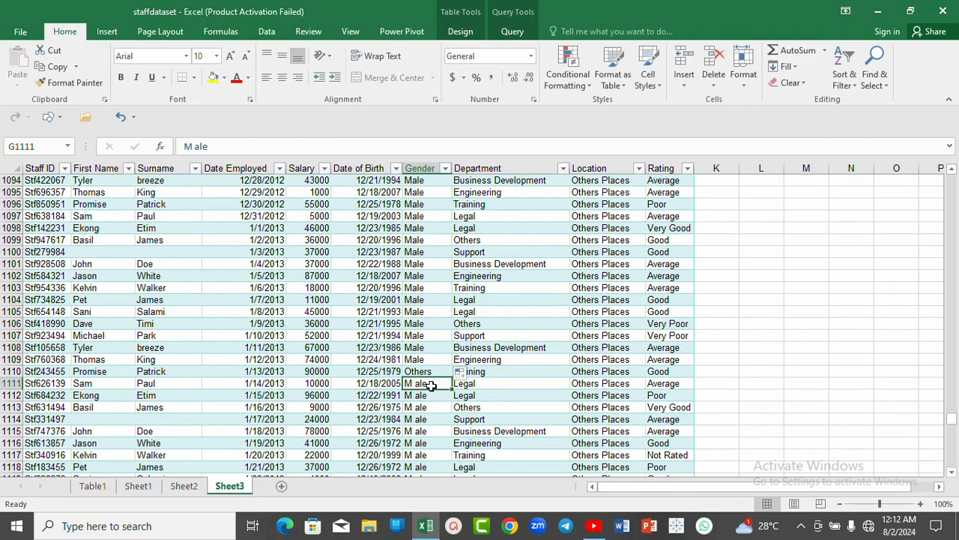
double_click(415, 383)
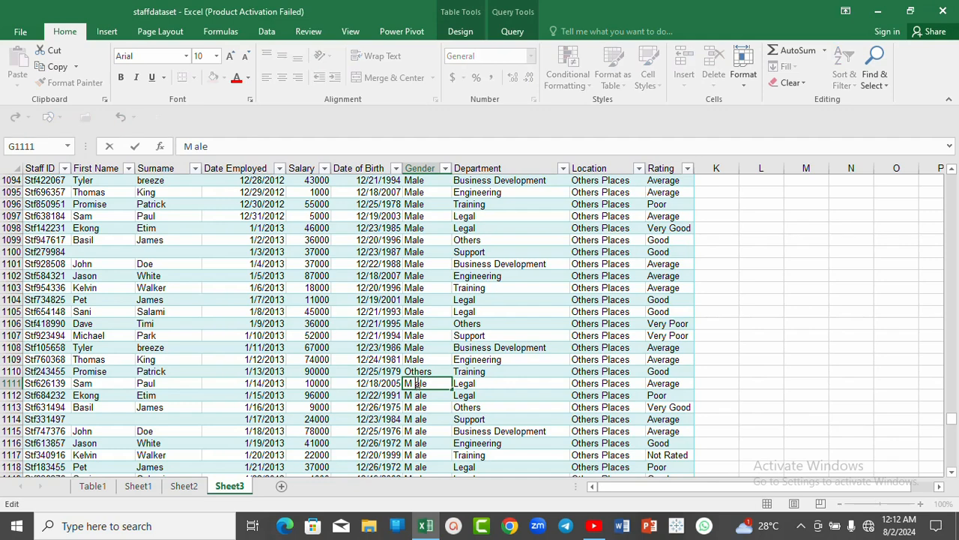
key(BackSpace)
drag(452, 389, 438, 420)
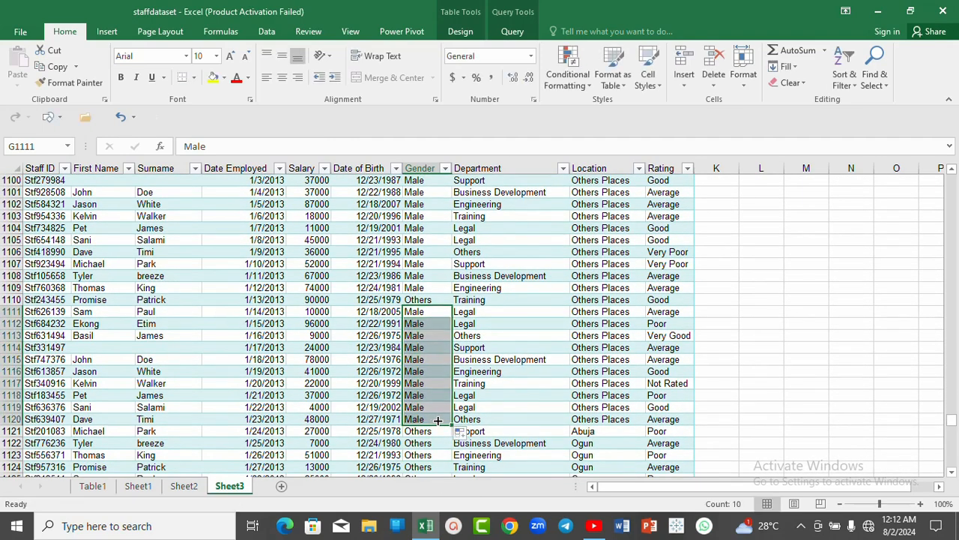
- Correct the Gender entry in row 1133 to Male and fill it down to the table's last row, 1311
click(954, 473)
click(953, 474)
click(953, 474)
click(953, 473)
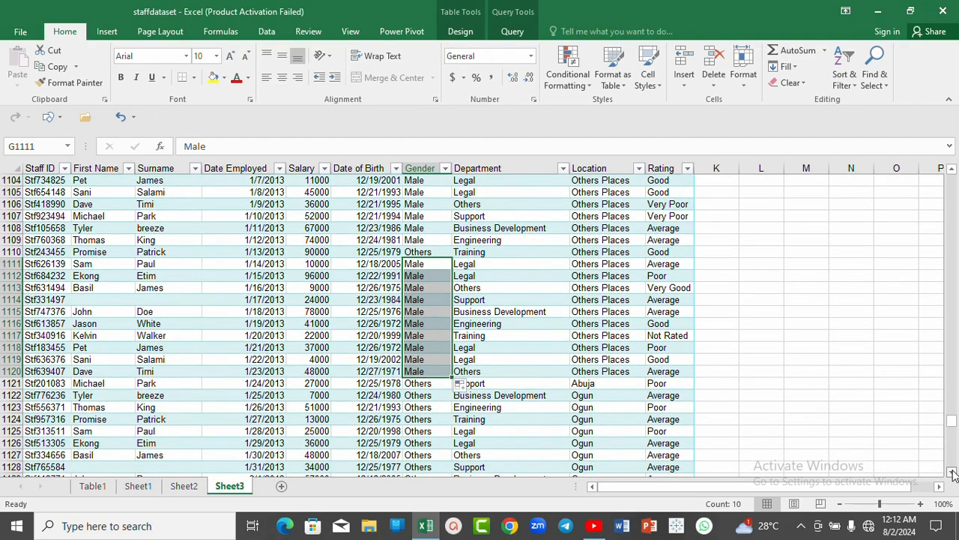
click(953, 474)
click(954, 474)
click(953, 474)
click(954, 474)
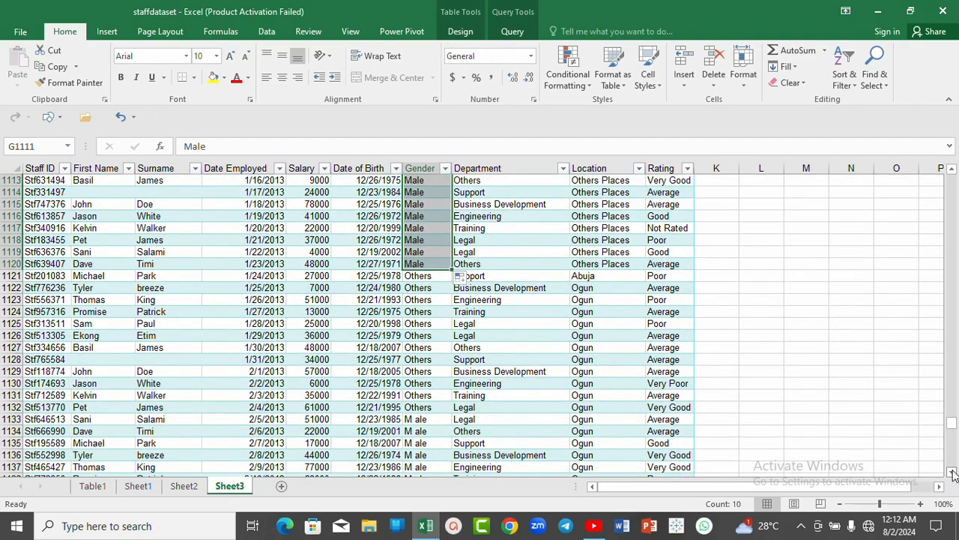
click(954, 474)
click(954, 474)
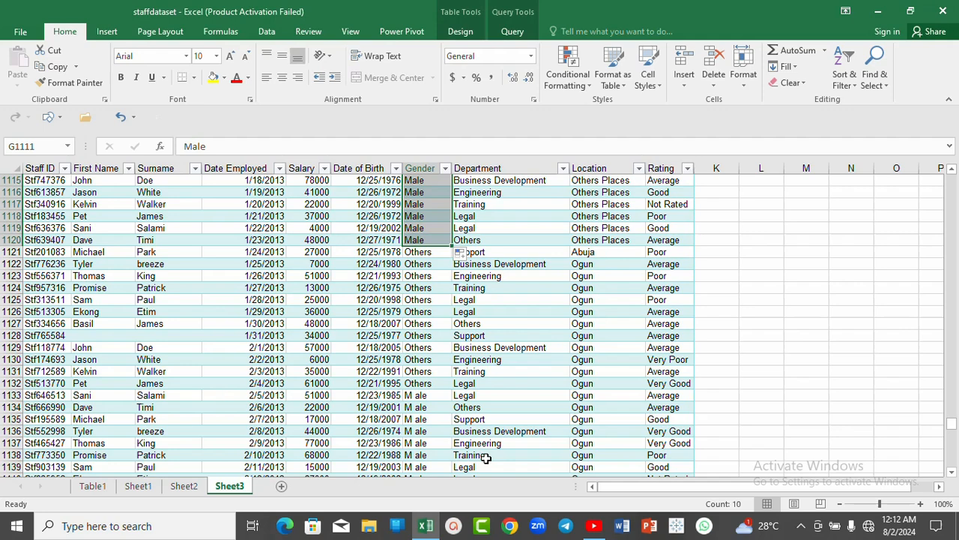
click(425, 397)
double_click(423, 395)
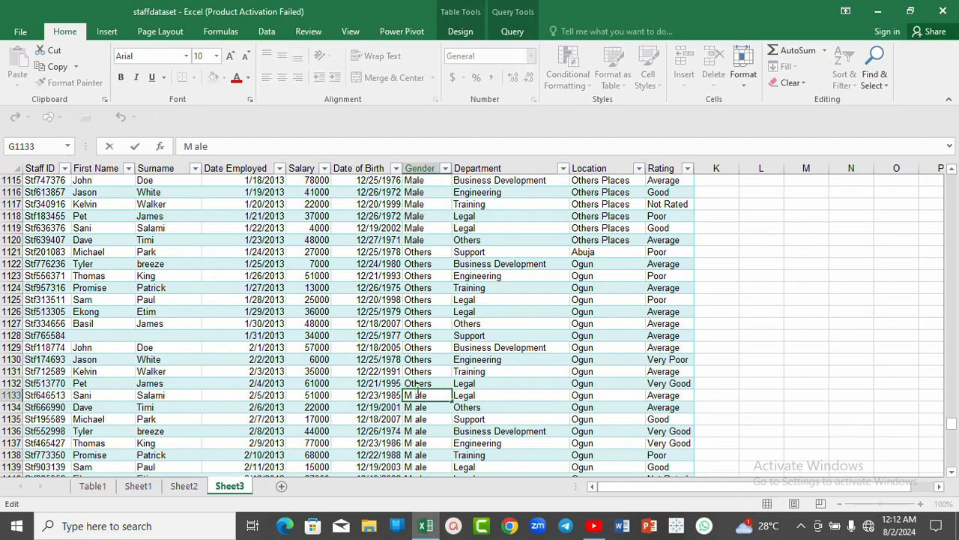
key(BackSpace)
drag(451, 403, 450, 408)
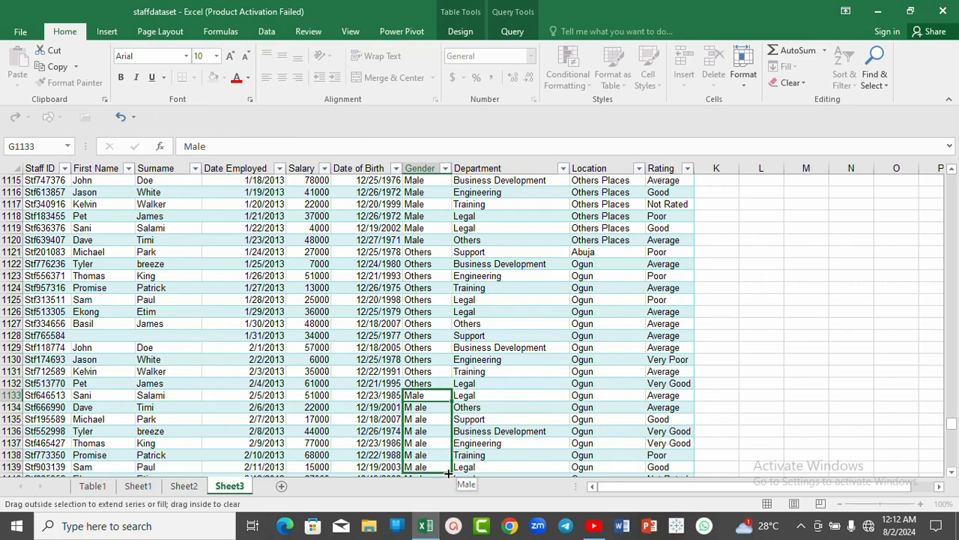
drag(448, 475, 443, 421)
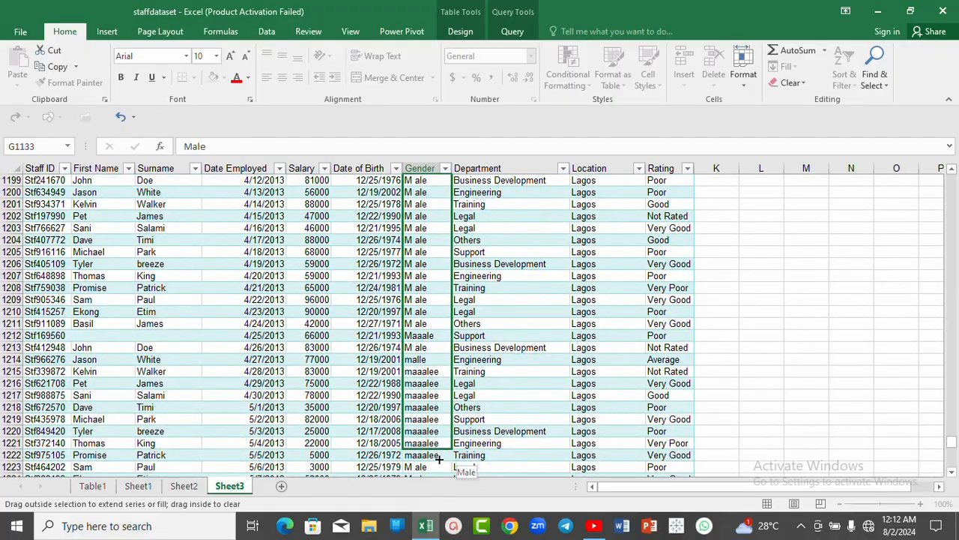
drag(440, 478, 441, 479)
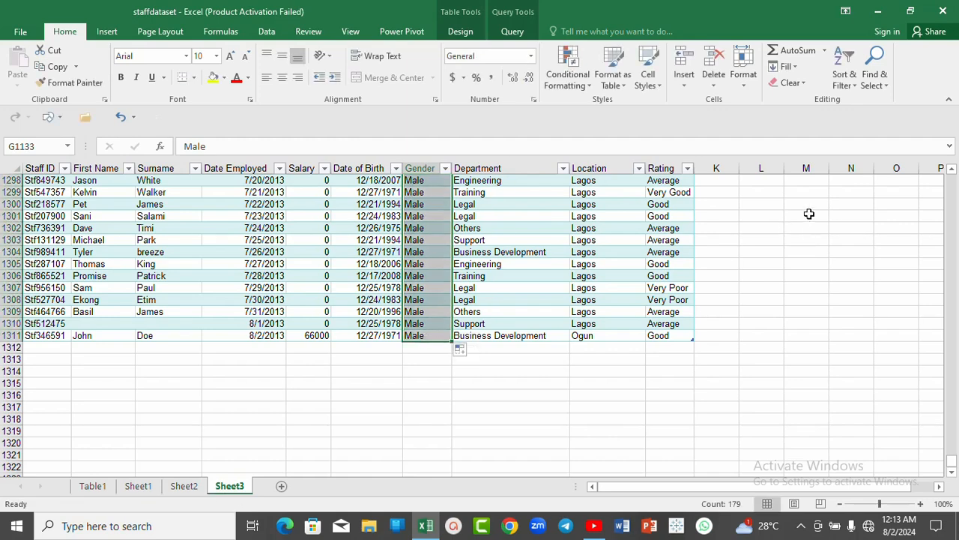
- Review the blank name cells around row 1282, and compare the Sheet3 table's columns with those on the Table1 sheet
click(952, 172)
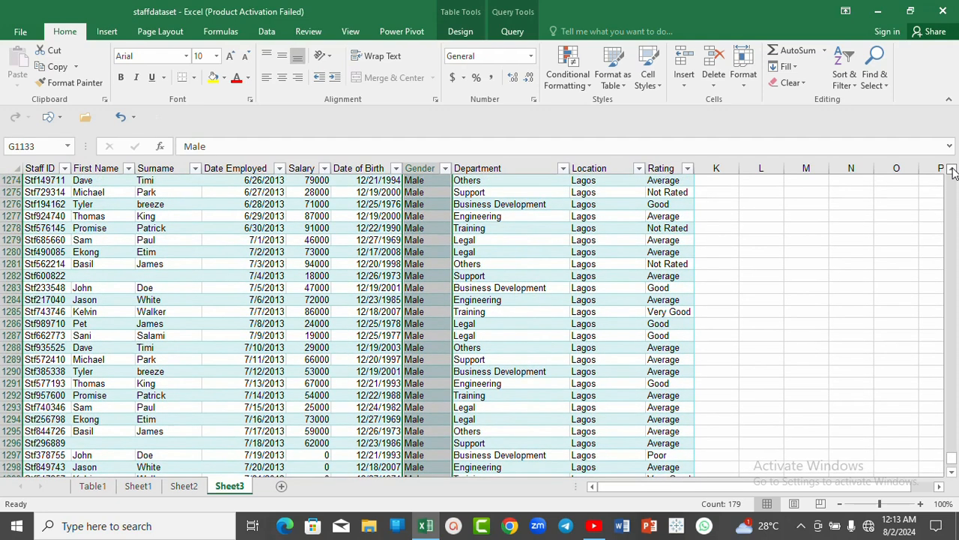
click(171, 277)
click(91, 277)
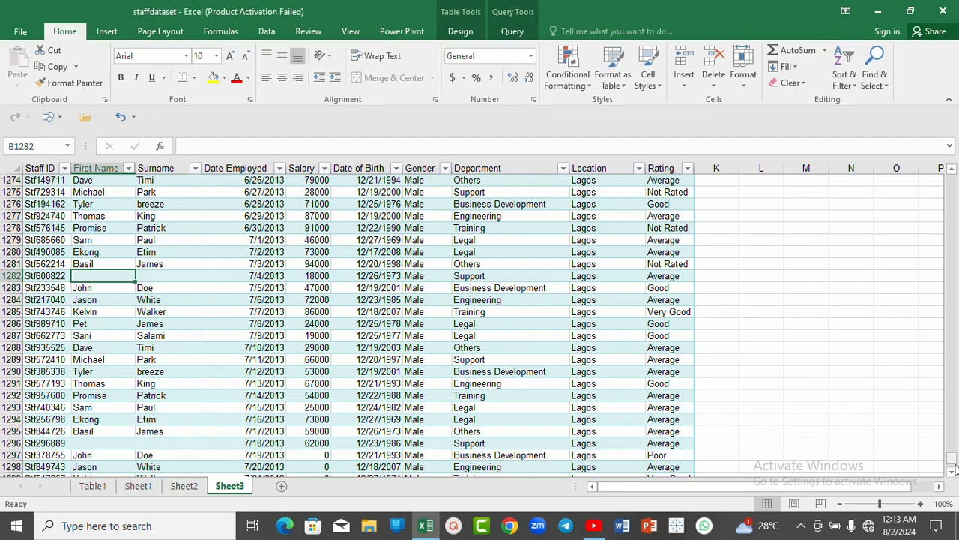
drag(952, 457, 909, 165)
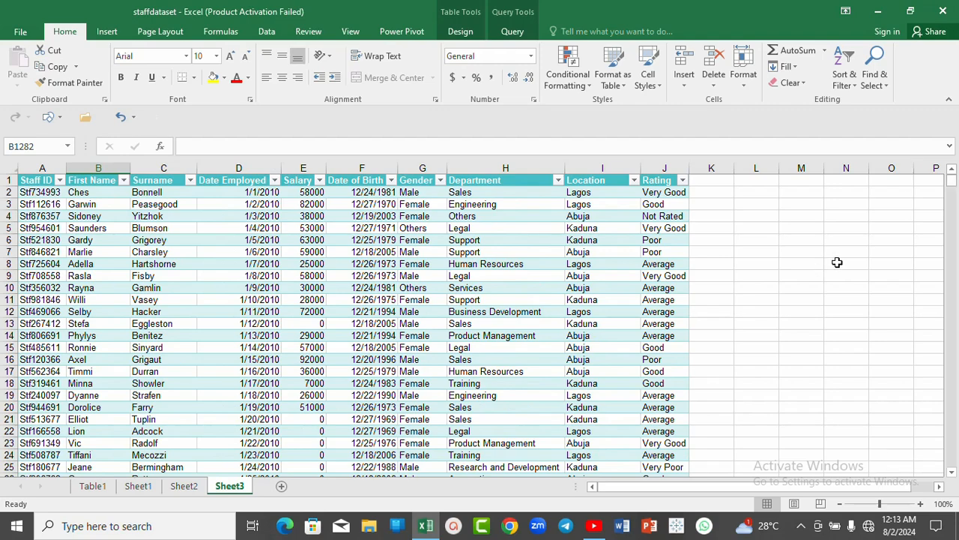
click(102, 487)
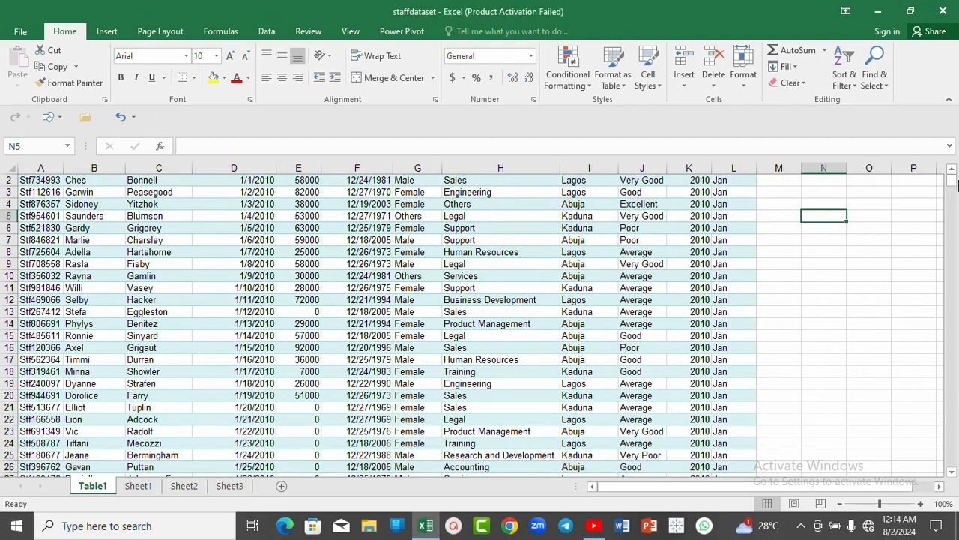
drag(951, 183, 813, 184)
click(231, 486)
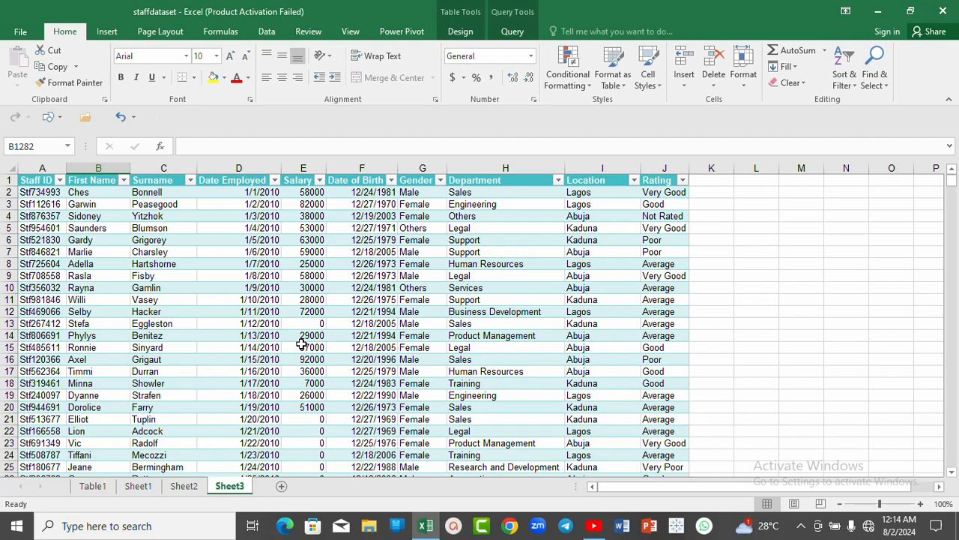
click(101, 487)
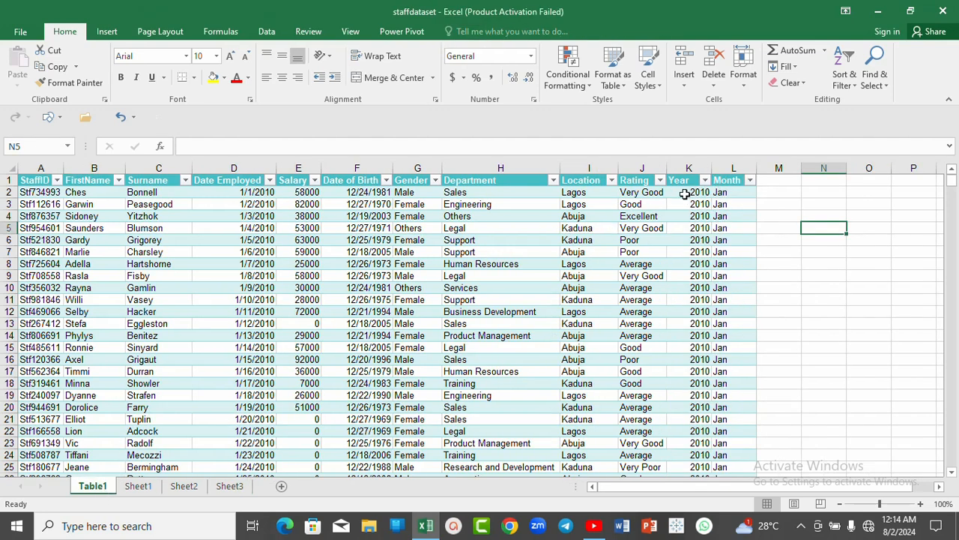
click(240, 487)
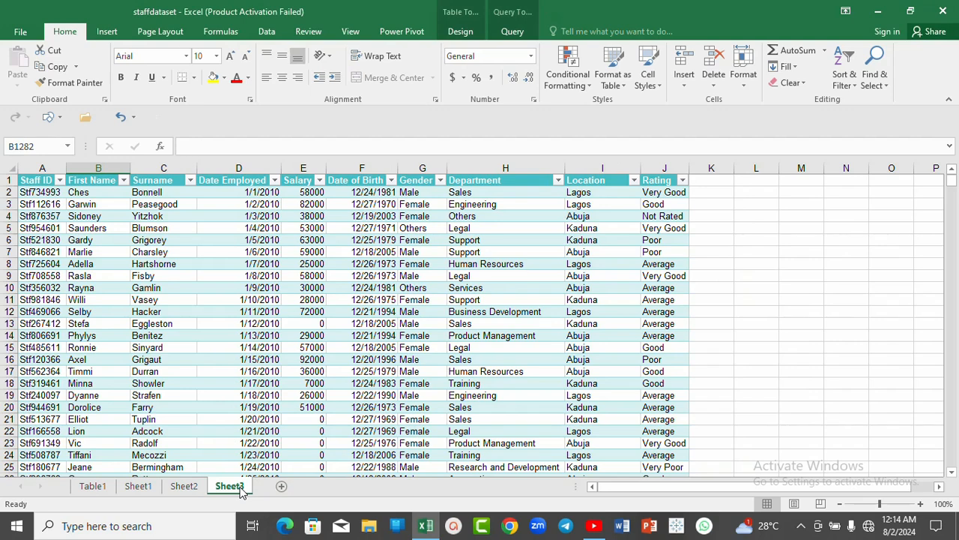
- Add two columns to the Sheet3 table with the headers Year in K1 and Month in L1
click(718, 180)
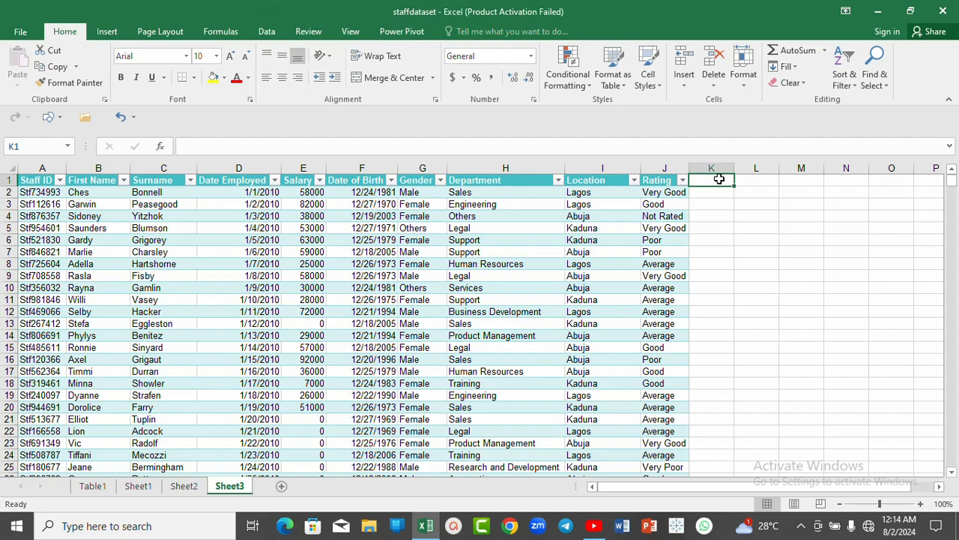
text(Year)
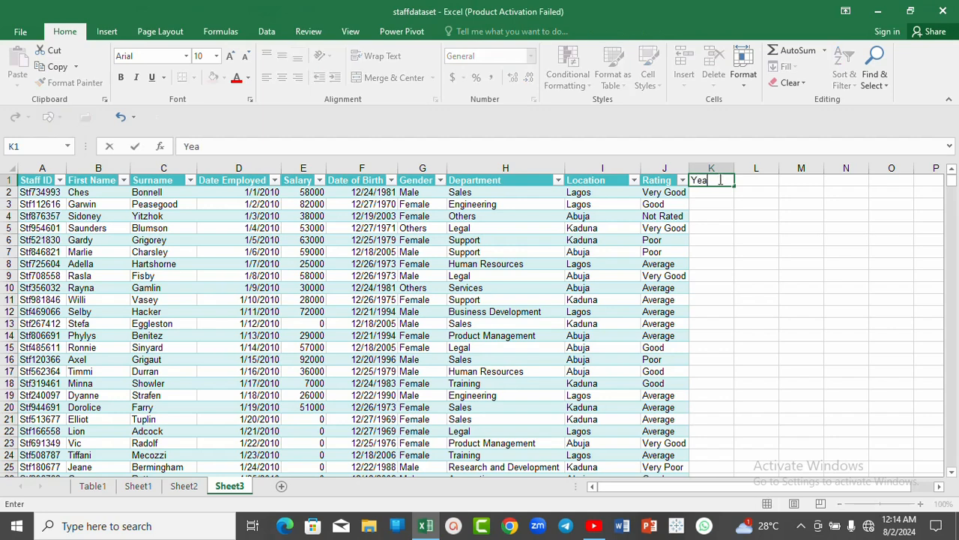
click(768, 184)
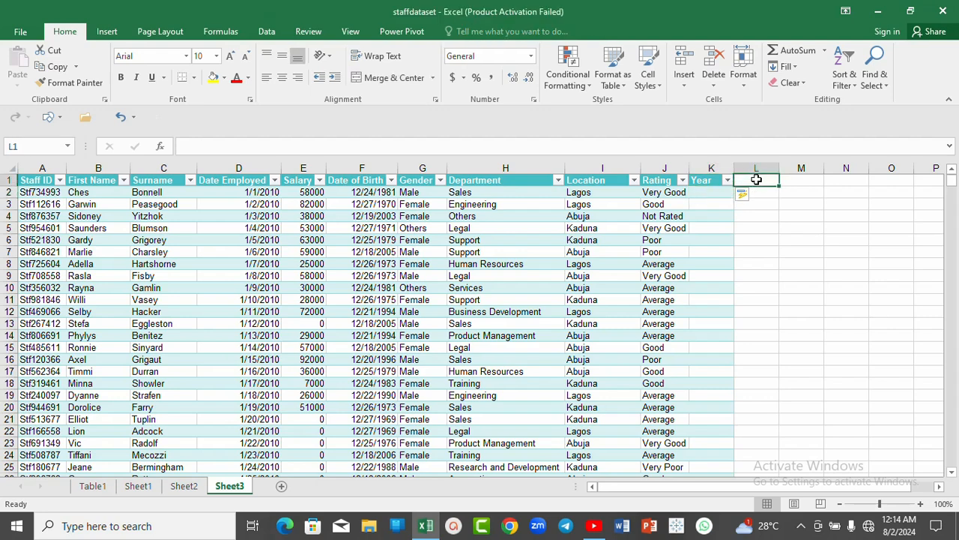
text(Month)
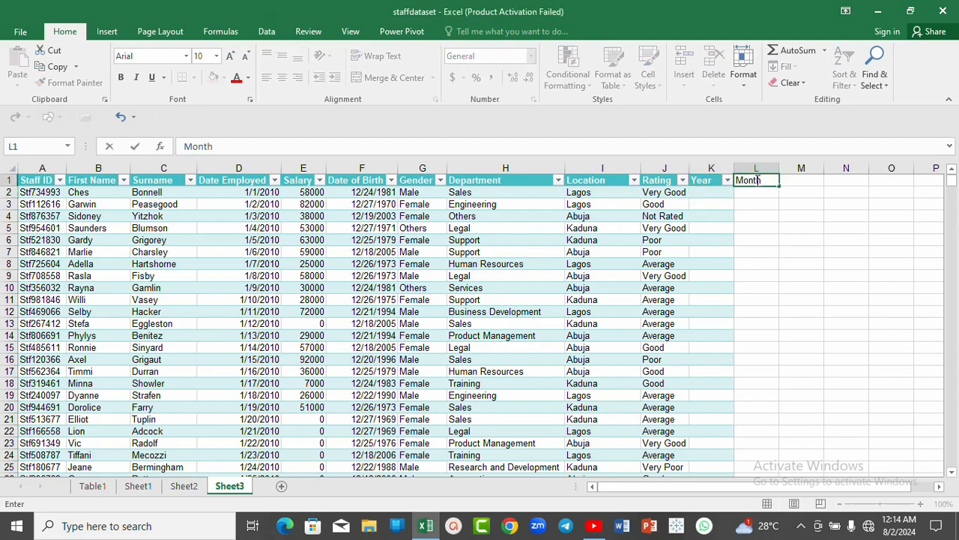
key(Return)
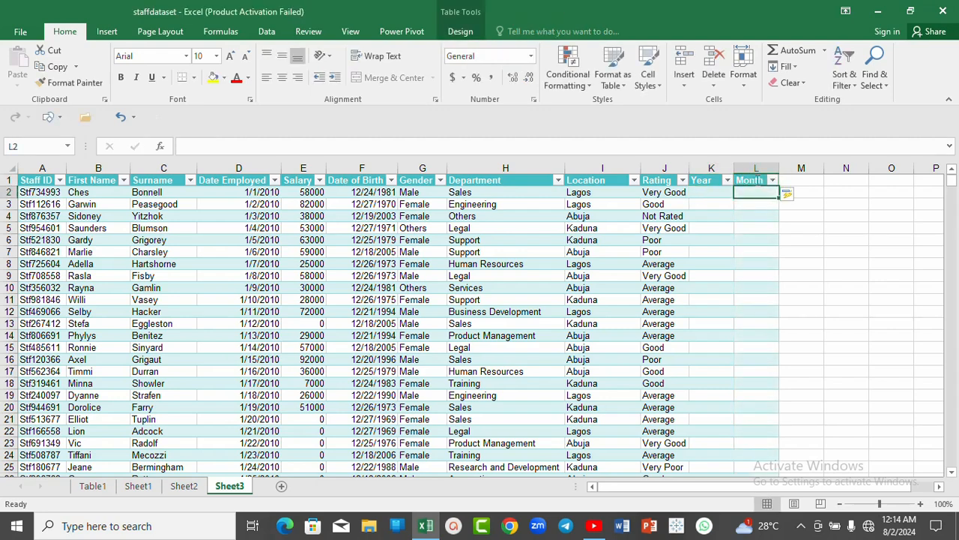
- Fill the Year column from K2 with =YEAR([@[Date Employed]]) to extract each employment year
click(707, 192)
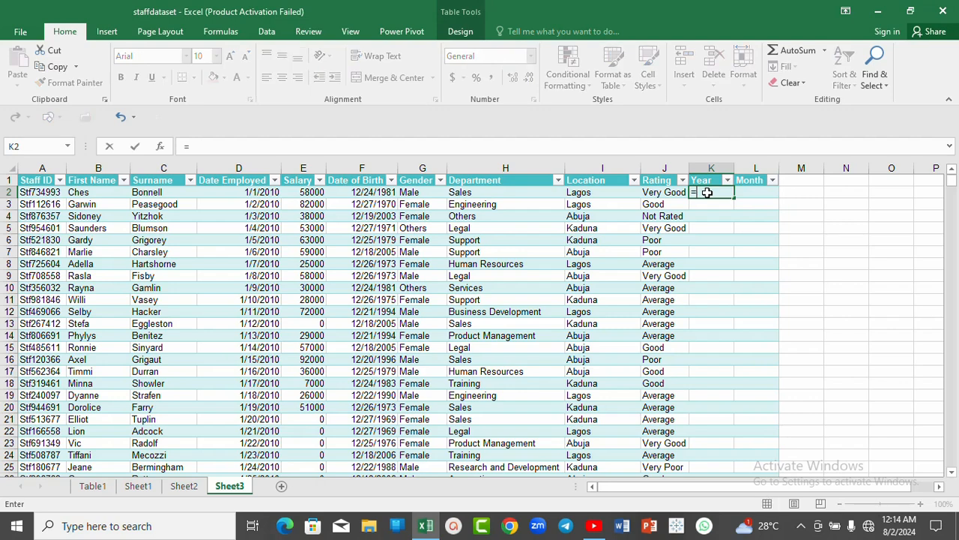
text(=Year)
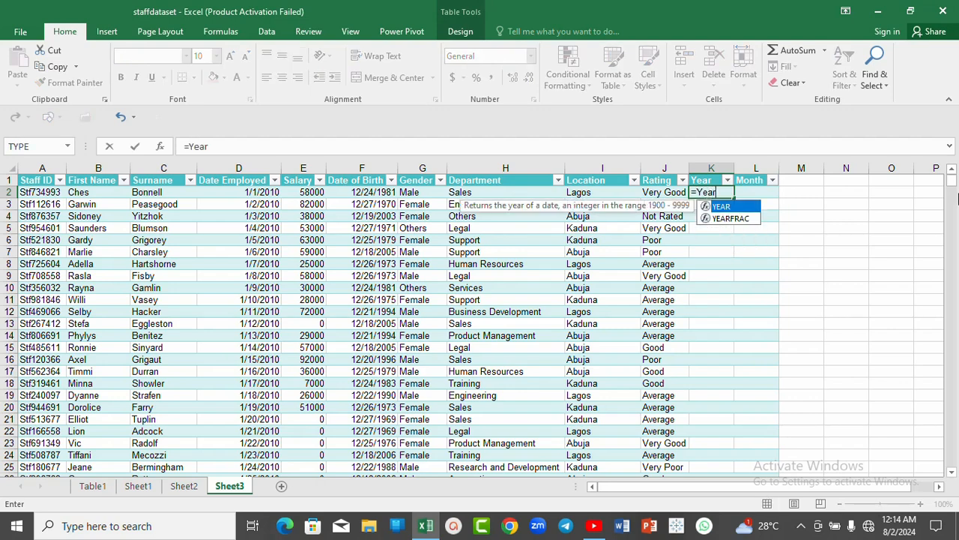
double_click(742, 208)
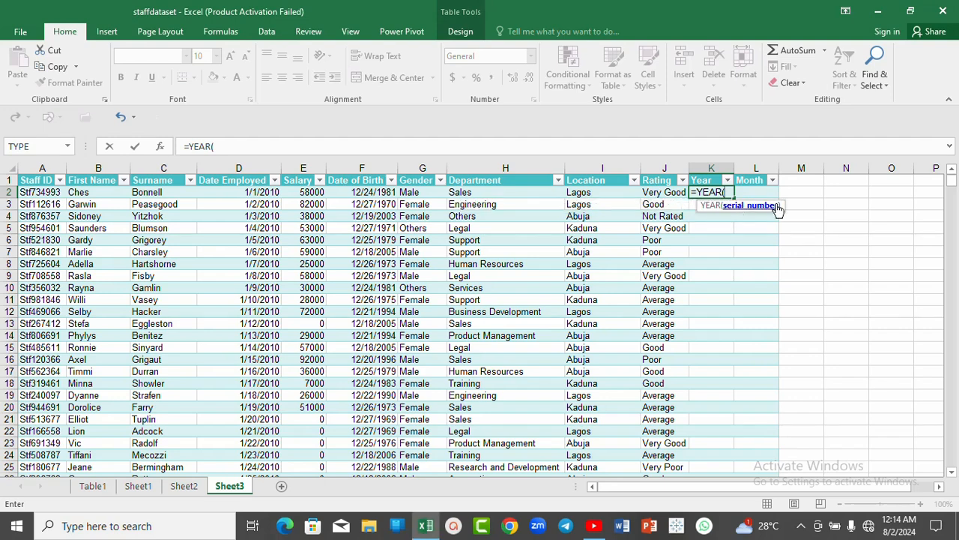
click(258, 193)
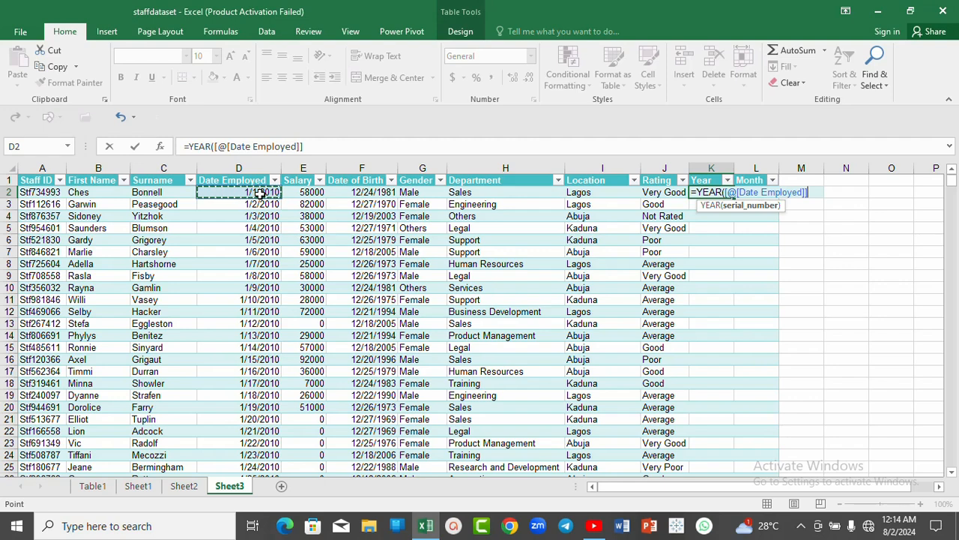
text())
key(Return)
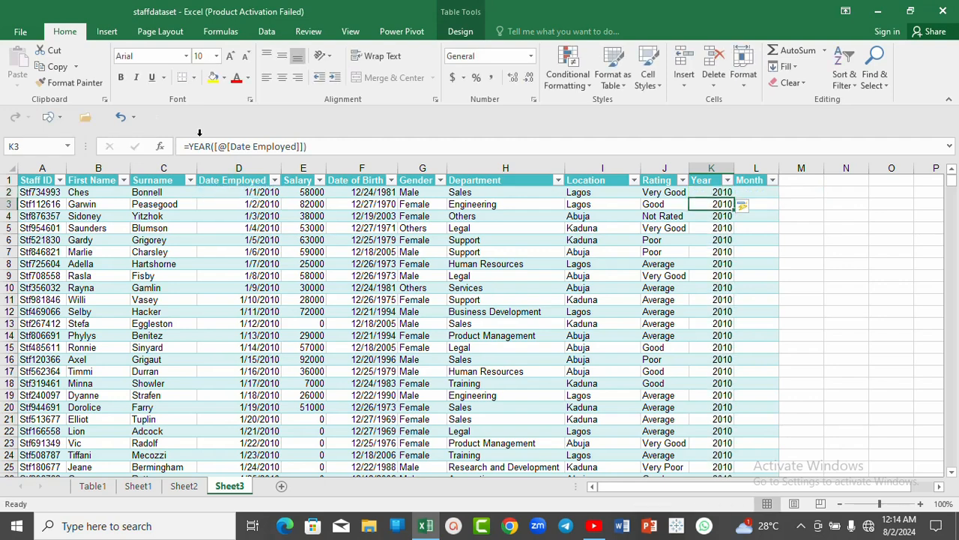
- Fill the Month column from L2 with =TEXT([@[Date Employed]],"mmm") to give each employment month as a short name
click(759, 195)
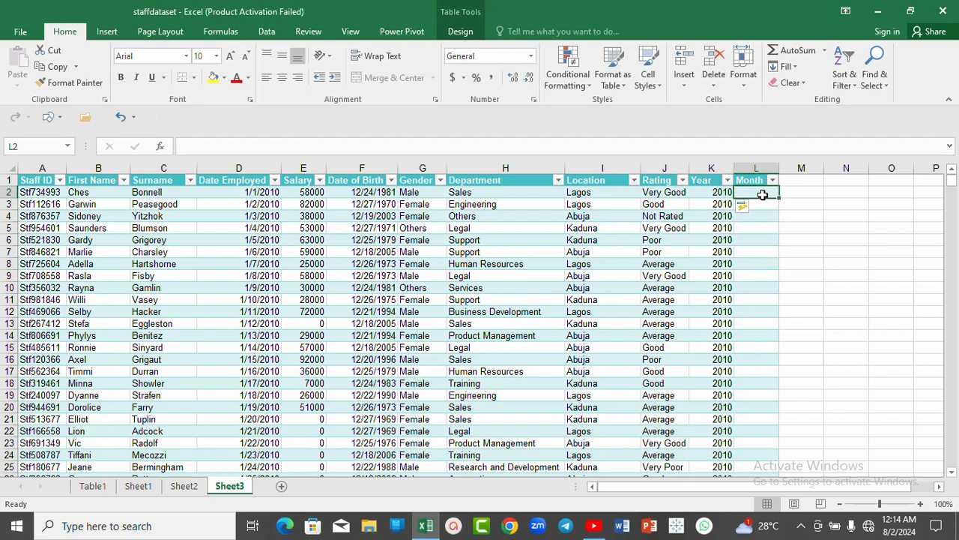
text(=)
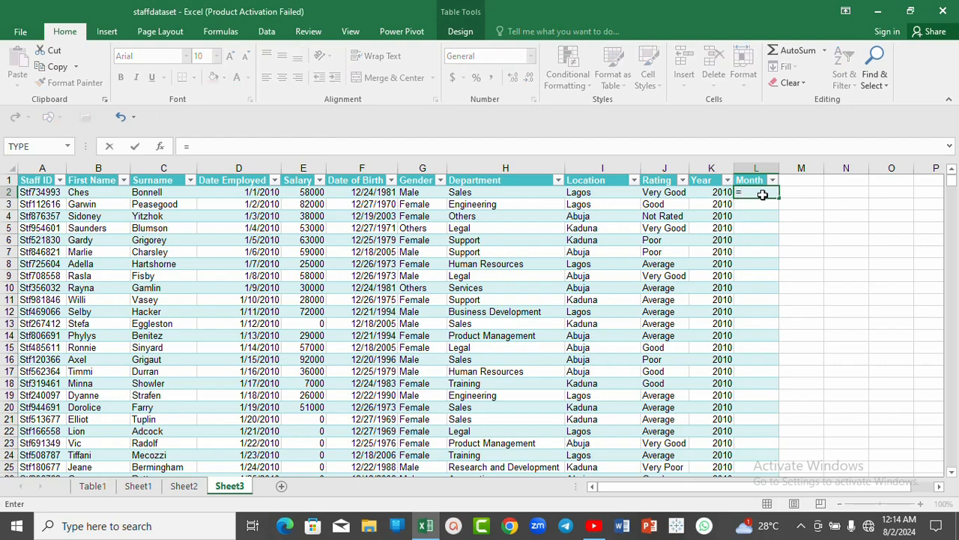
text(Text)
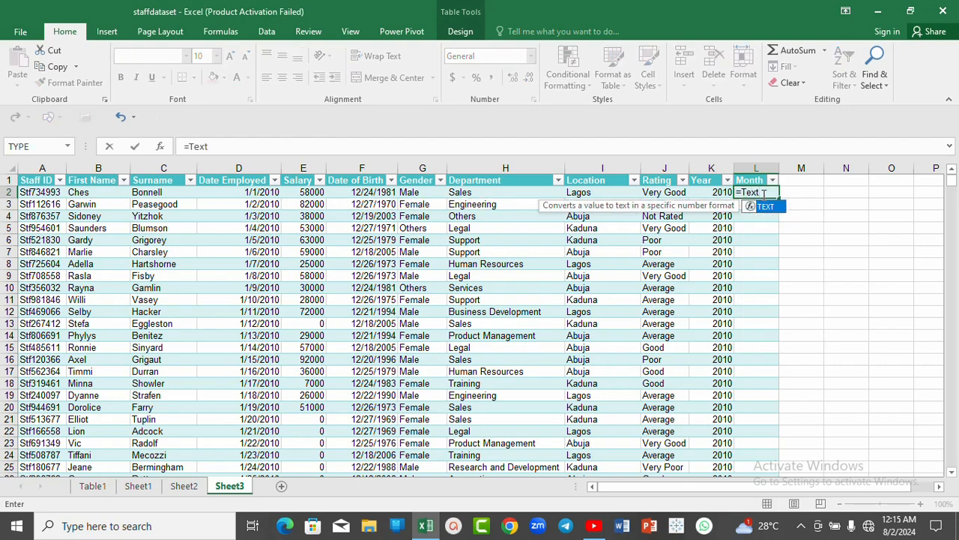
double_click(766, 206)
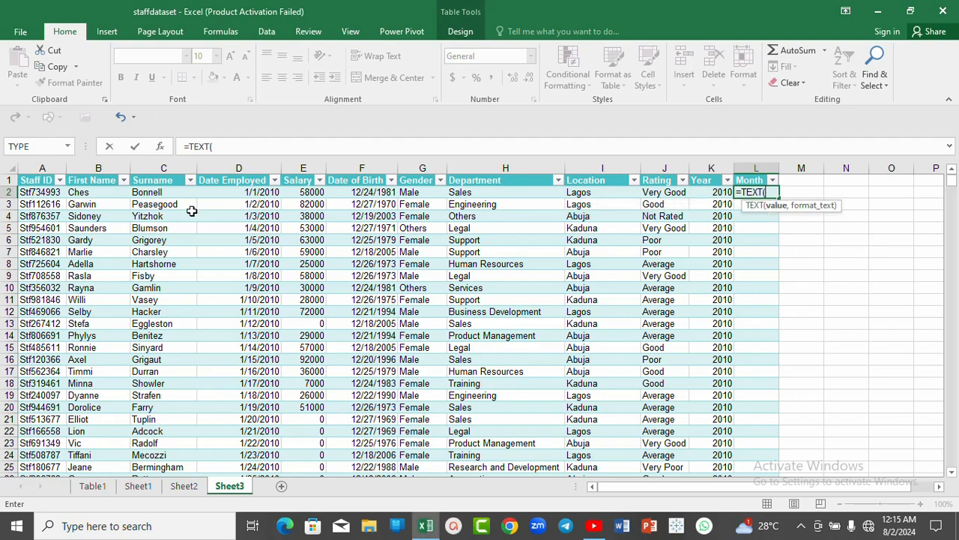
click(256, 193)
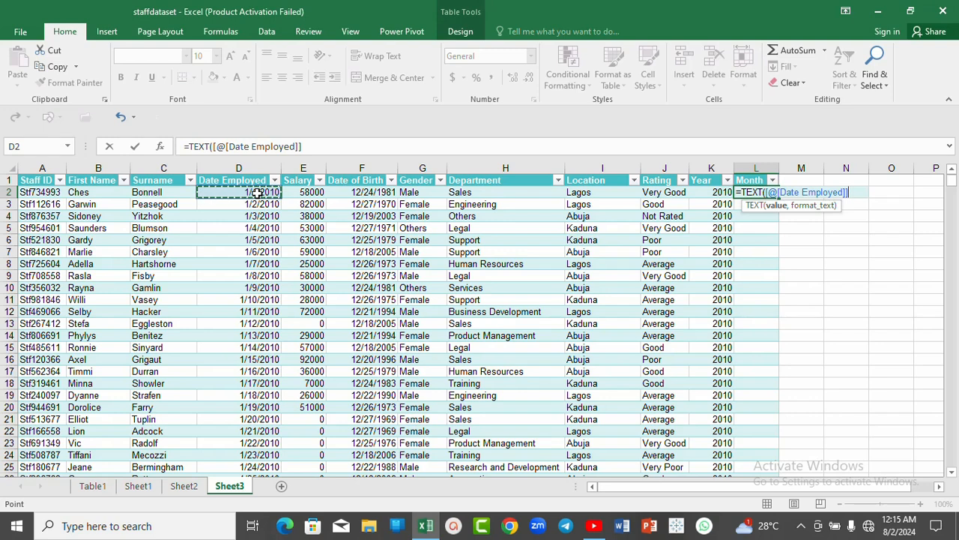
text(,)
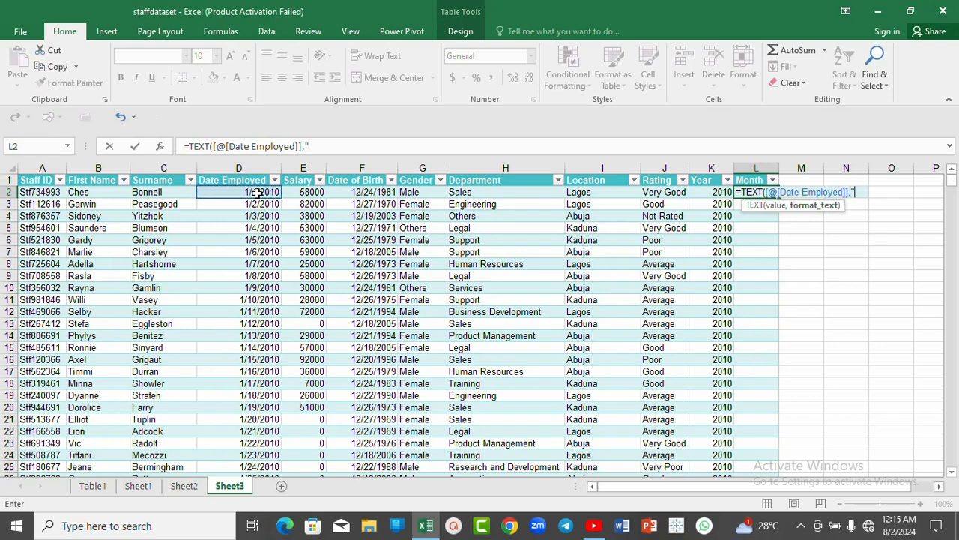
text("mmm)
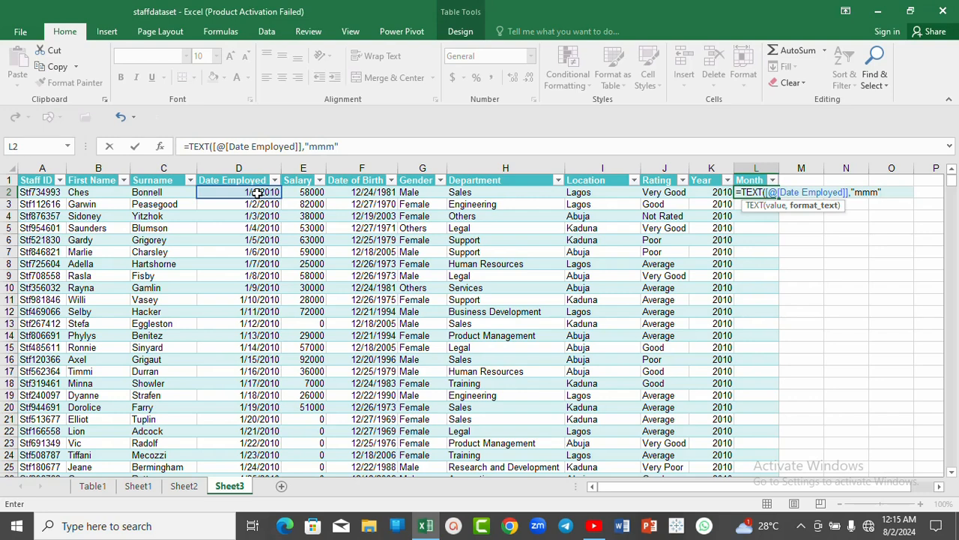
text("))
key(Return)
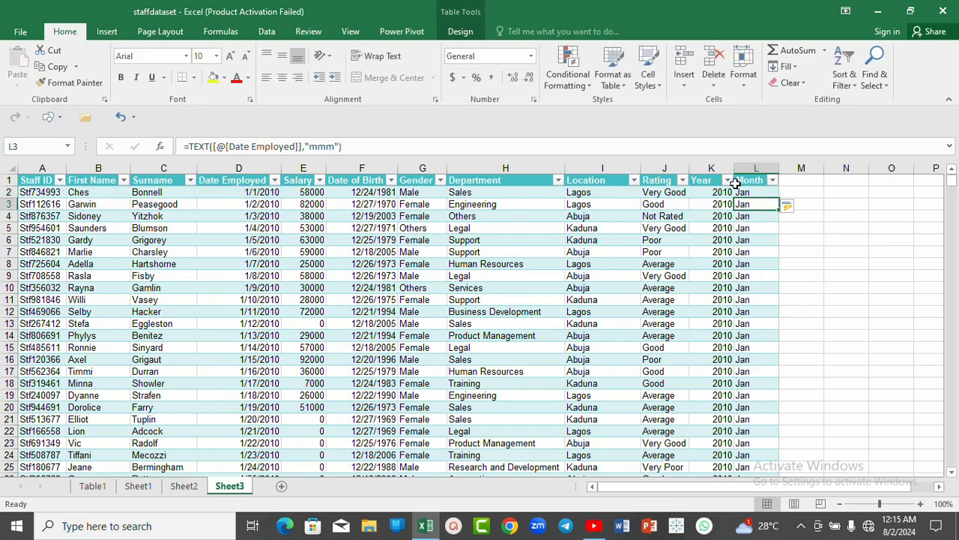
- Compare the completed Sheet3 table with the one on the Table1 sheet, ending on Sheet3
click(86, 486)
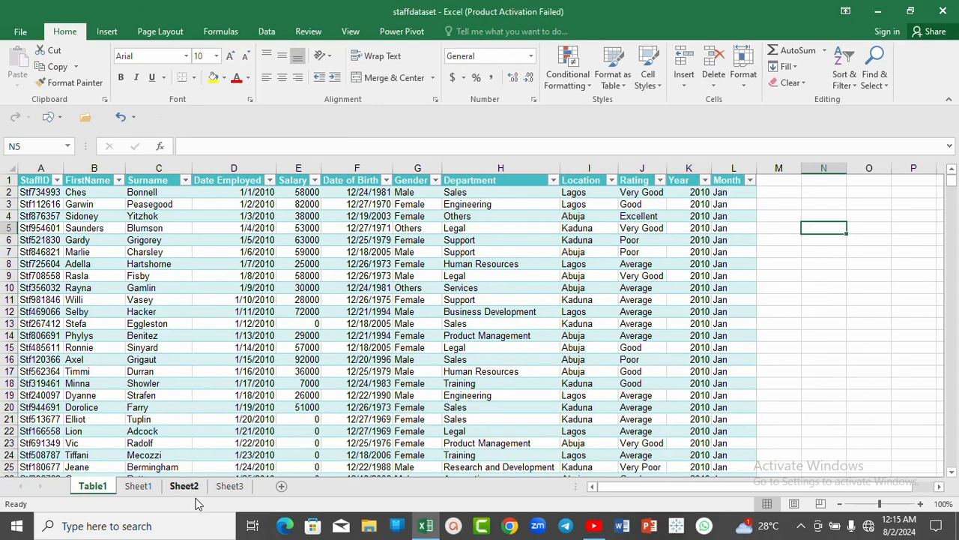
click(233, 487)
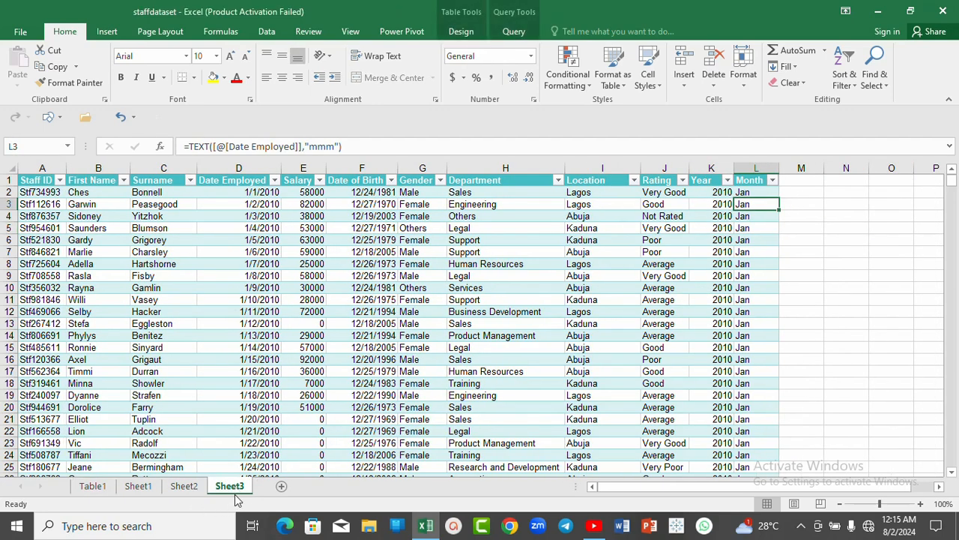
click(88, 487)
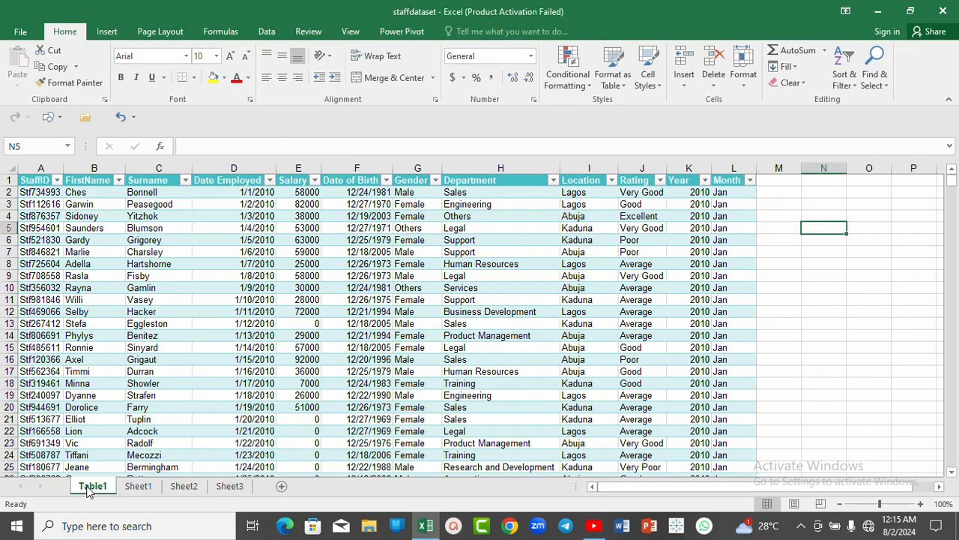
click(232, 487)
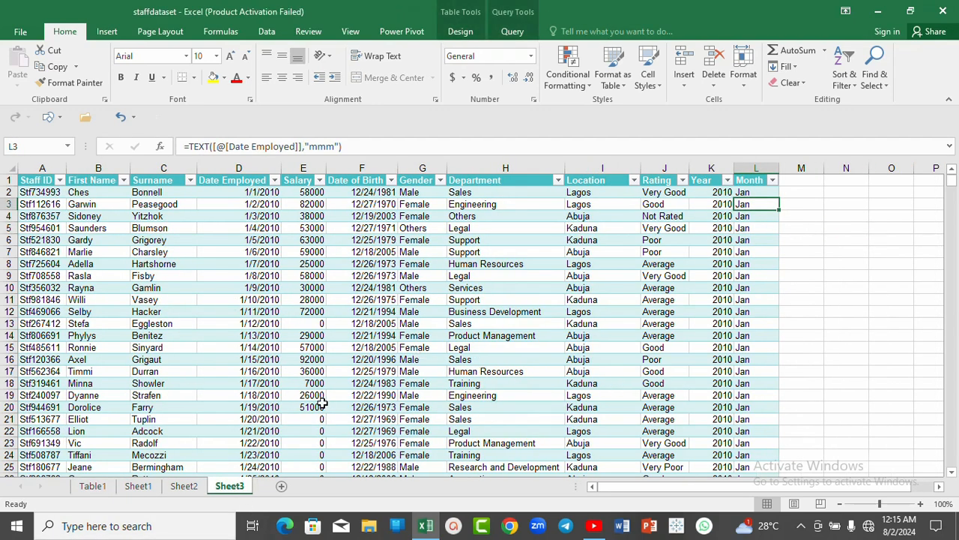